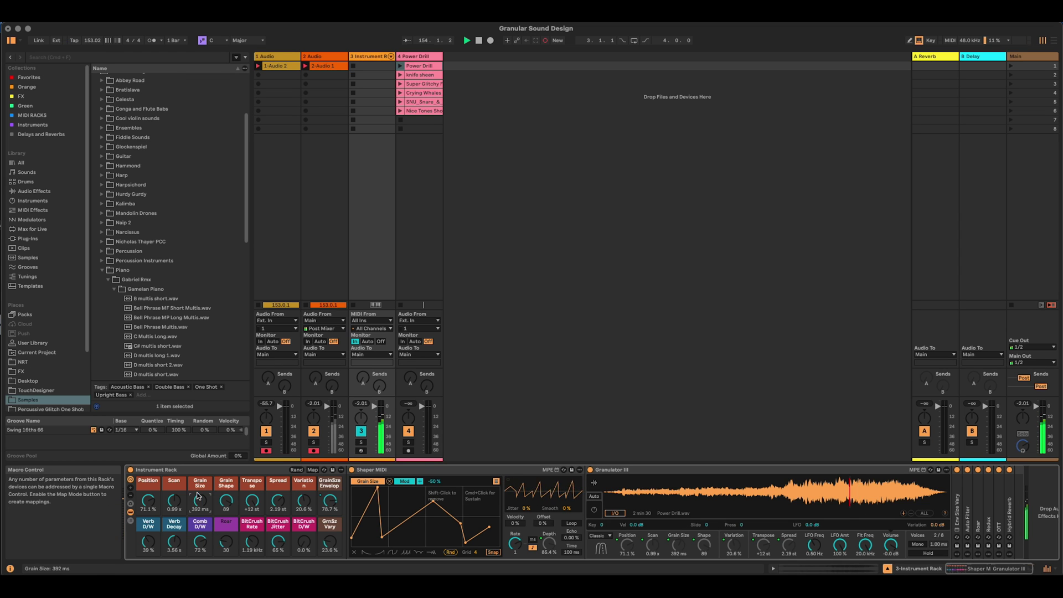
Step: Raise the Grain Size macro to about 526 ms and lower the GrainSize Envelope macro
left_click_drag(197, 493, 197, 480)
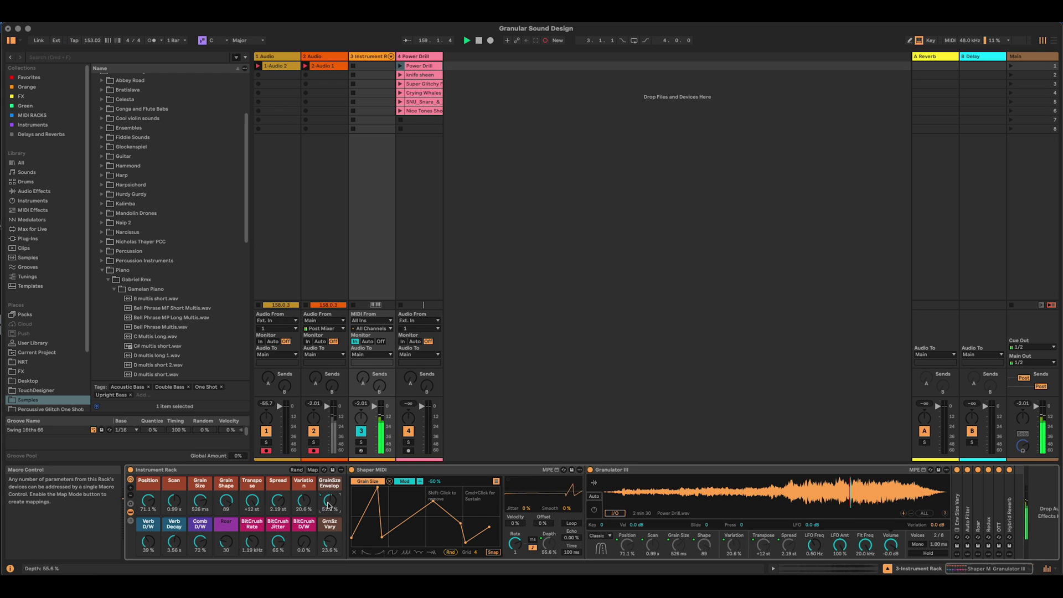
left_click_drag(328, 505, 330, 531)
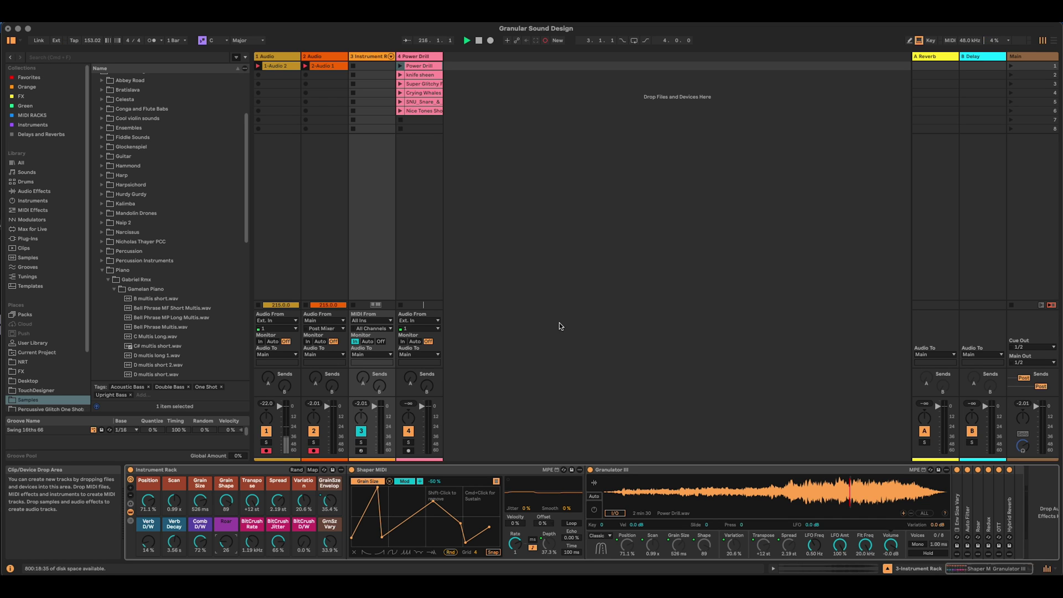
Step: Collapse Shaper MIDI and Granulator III, briefly re-expanding Granulator III to check its waveform
double_click(450, 470)
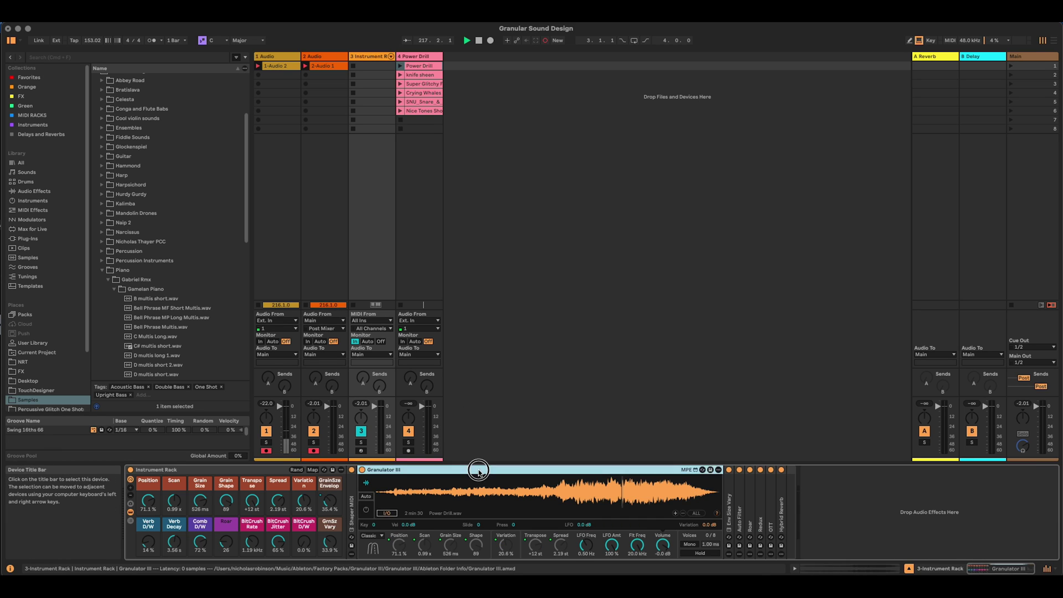
double_click(481, 470)
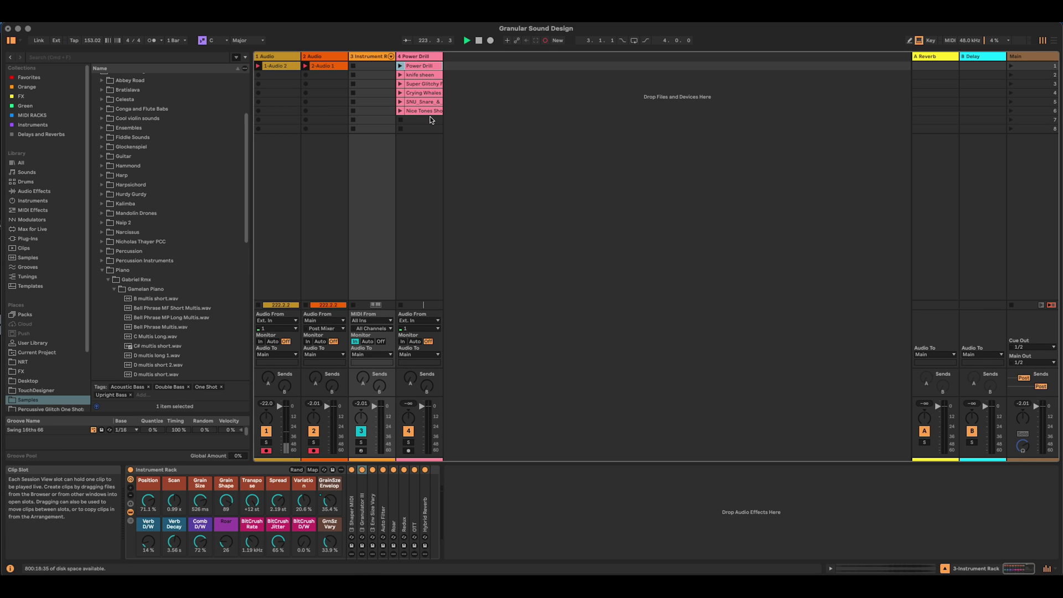
left_click(360, 513)
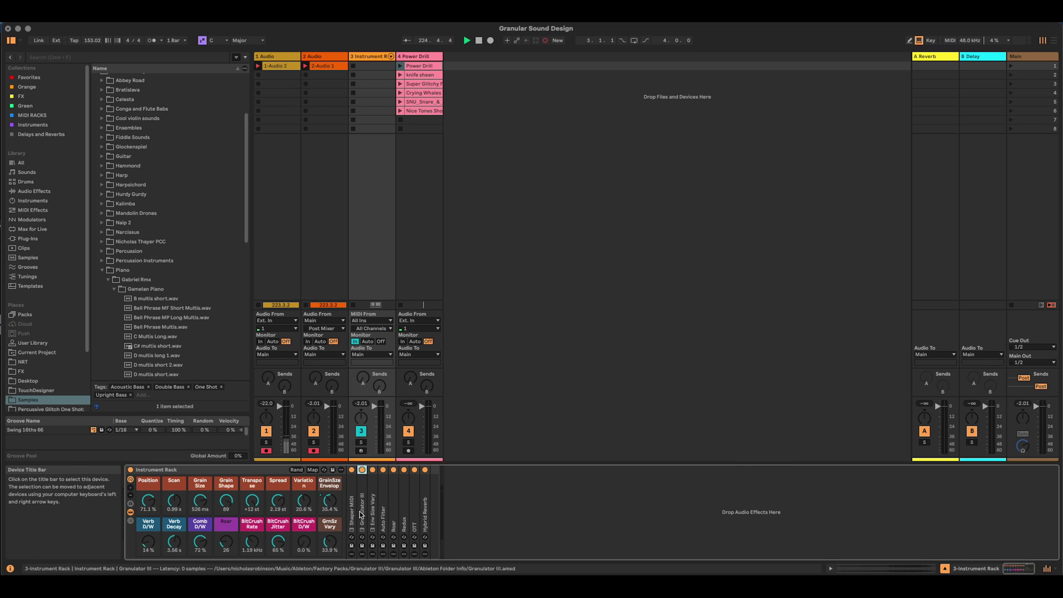
double_click(360, 513)
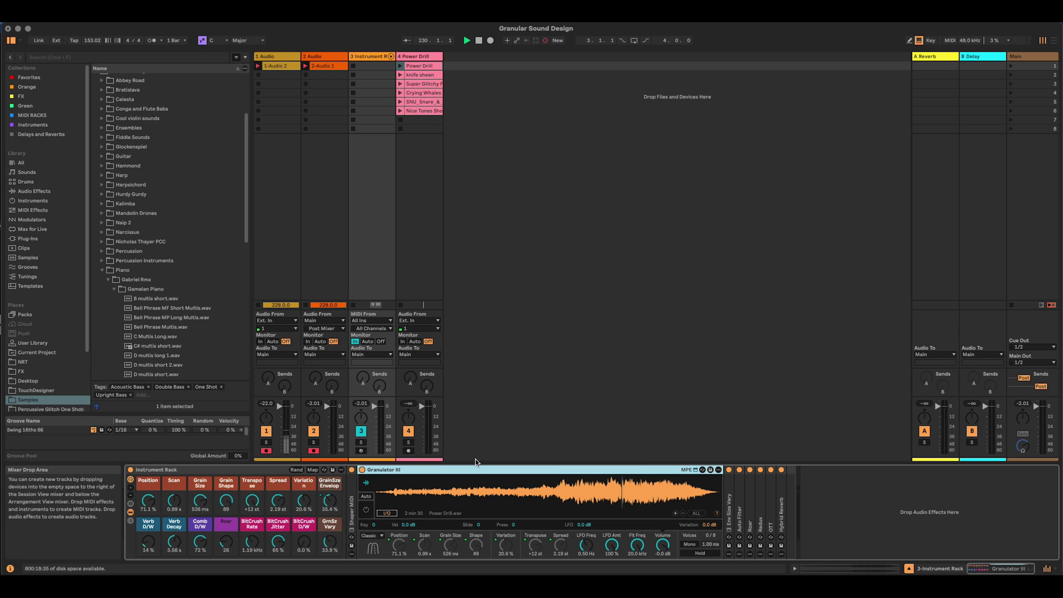
double_click(480, 474)
left_click(514, 414)
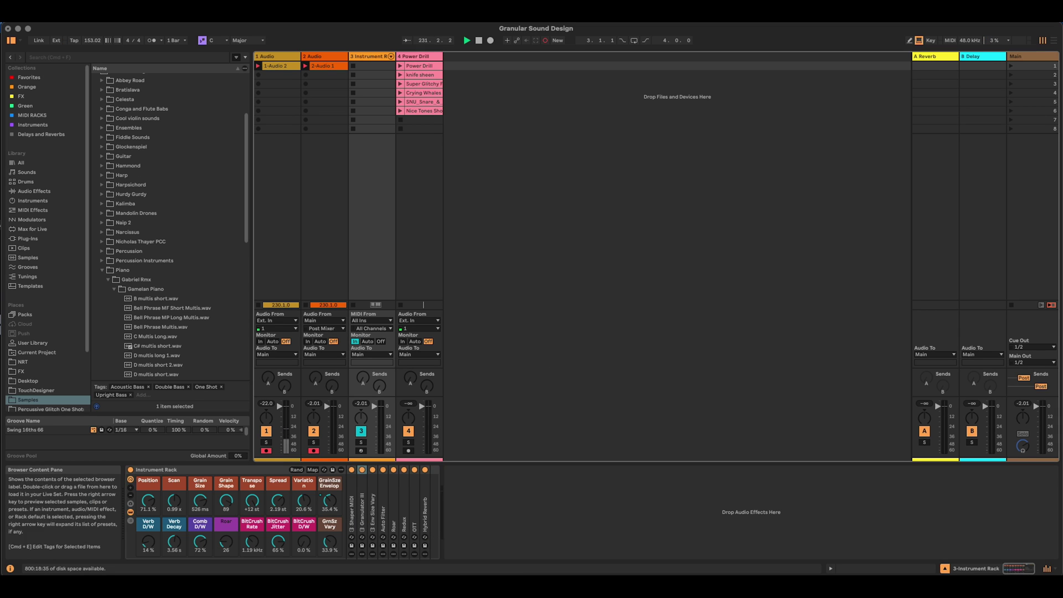
left_click(55, 202)
Step: Drag Granulator III from Instruments into Session View to create a fifth track
left_click_drag(138, 349, 595, 150)
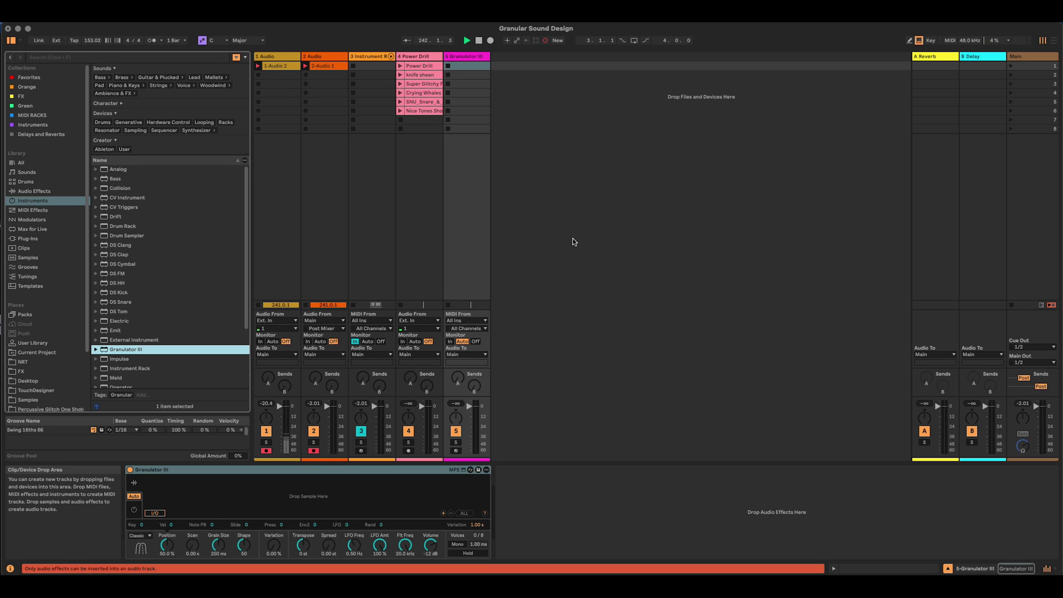
left_click(588, 226)
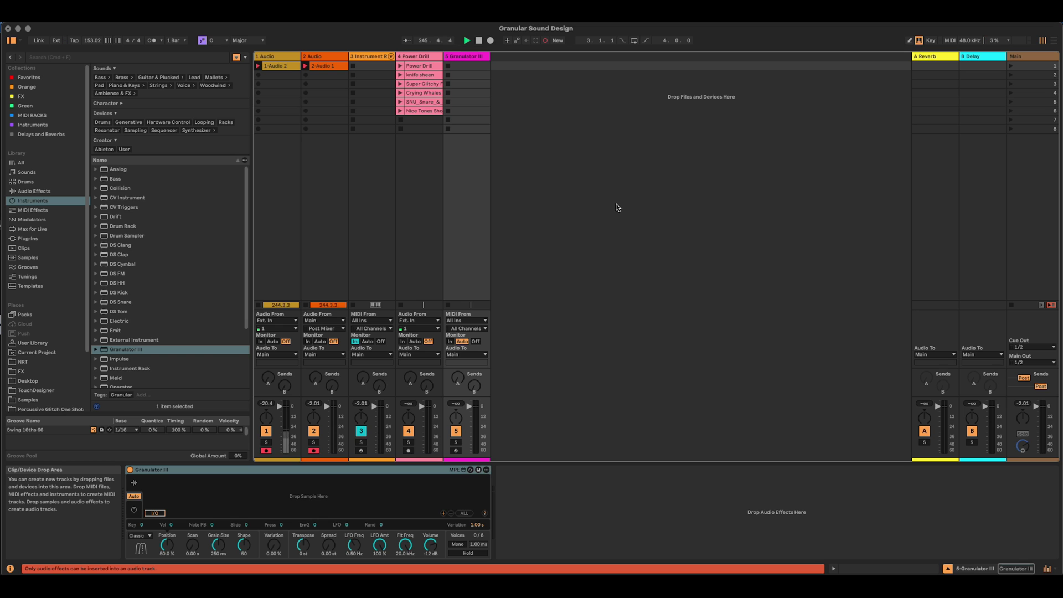
left_click(419, 70)
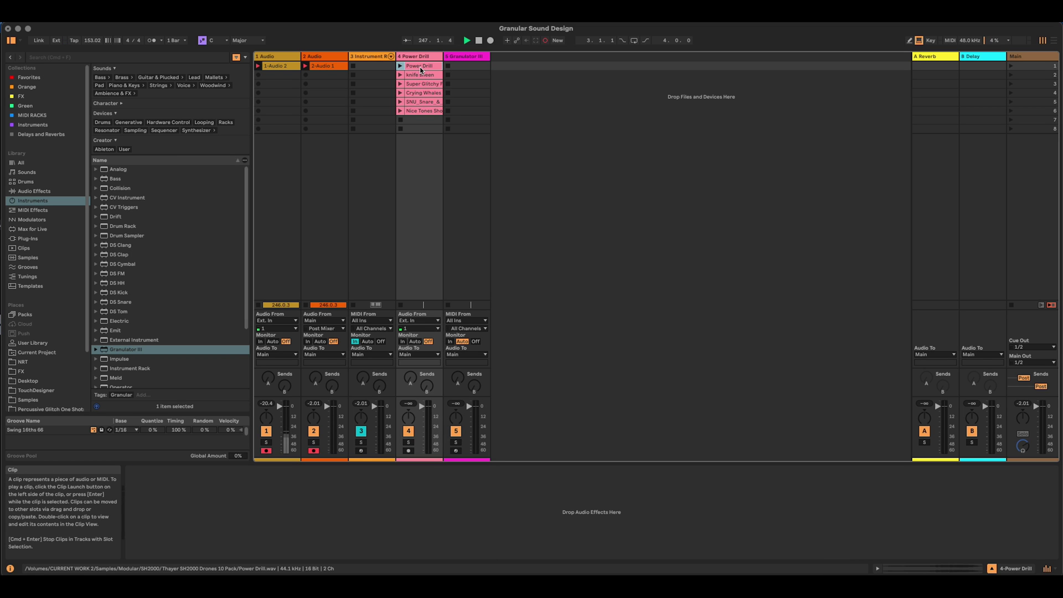
double_click(421, 67)
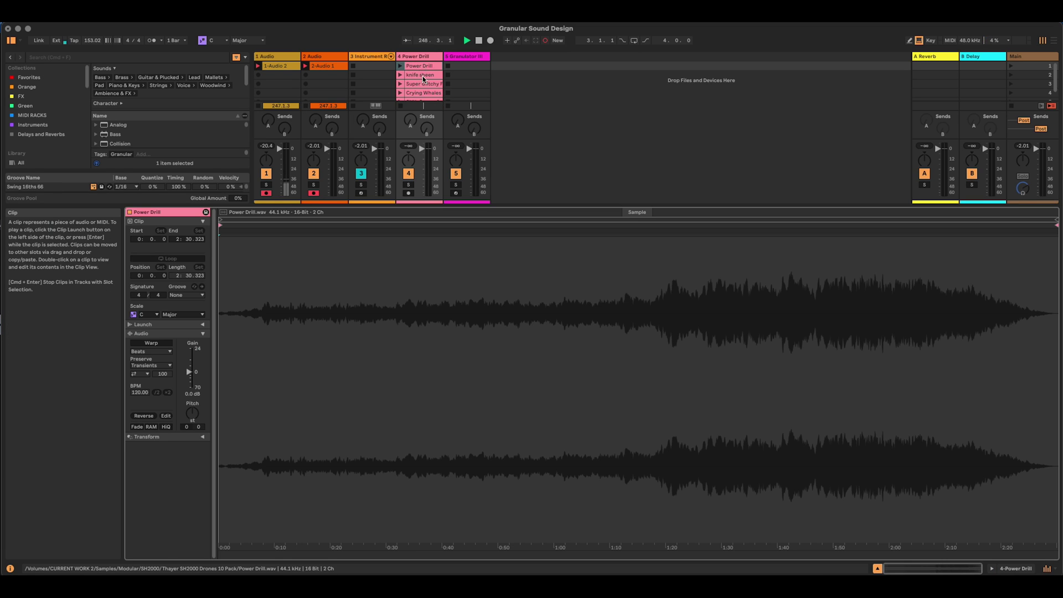
left_click_drag(424, 81, 573, 320)
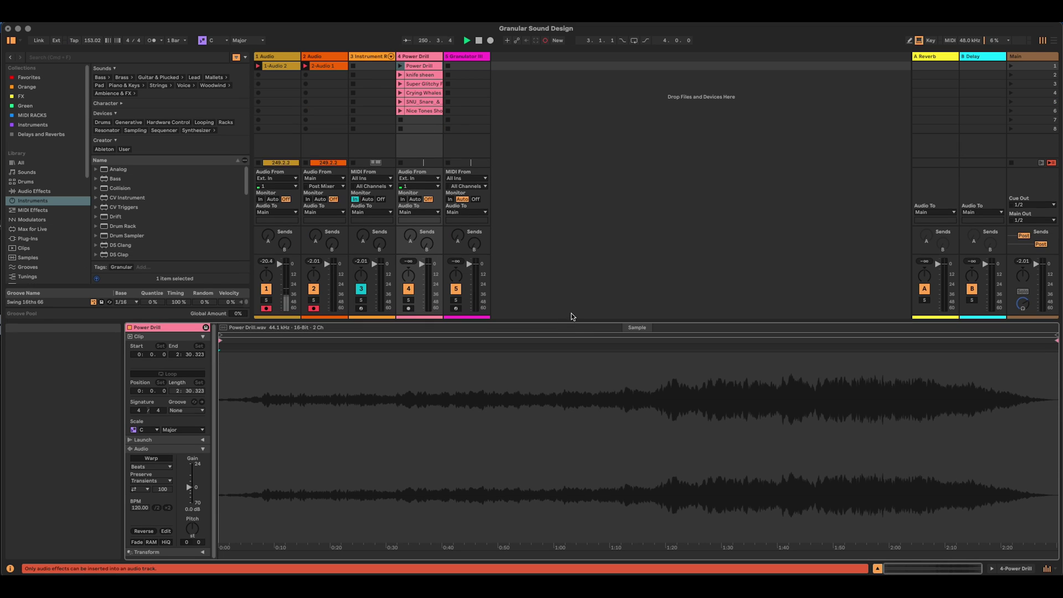
left_click(425, 74)
left_click(425, 81)
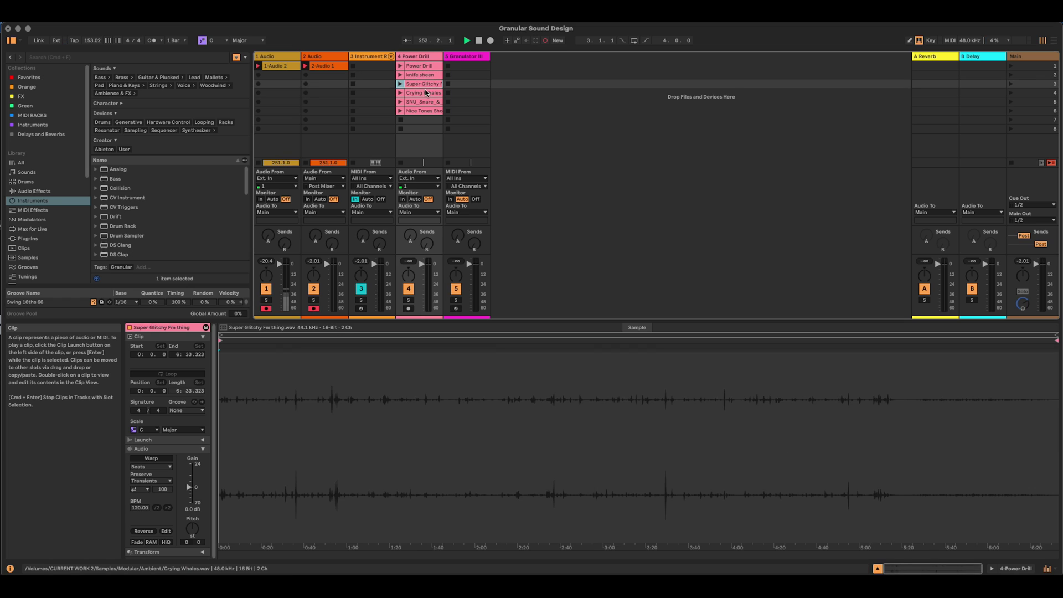
left_click(424, 92)
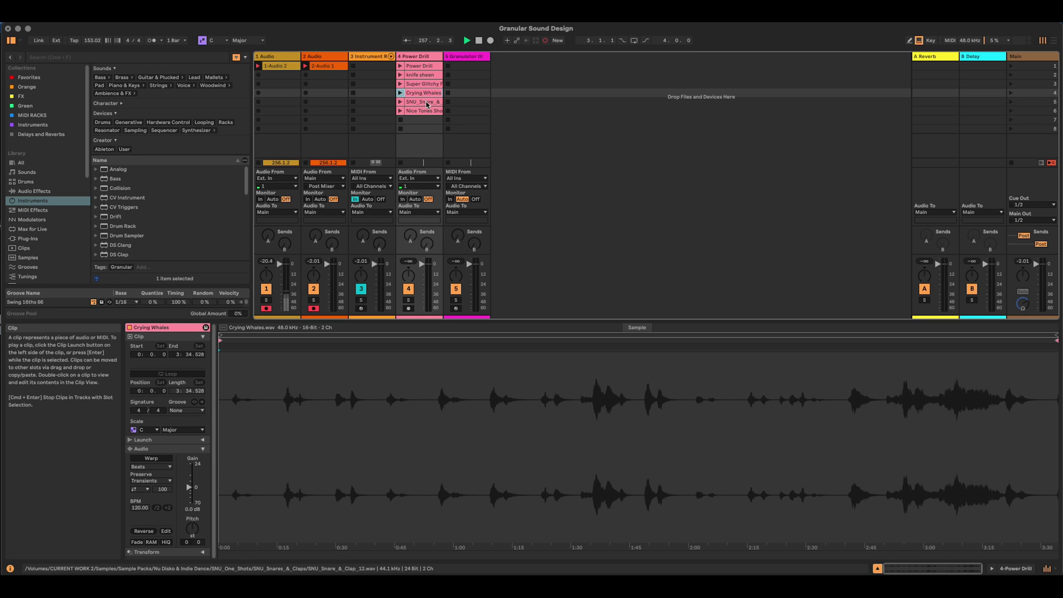
left_click(425, 102)
left_click(420, 109)
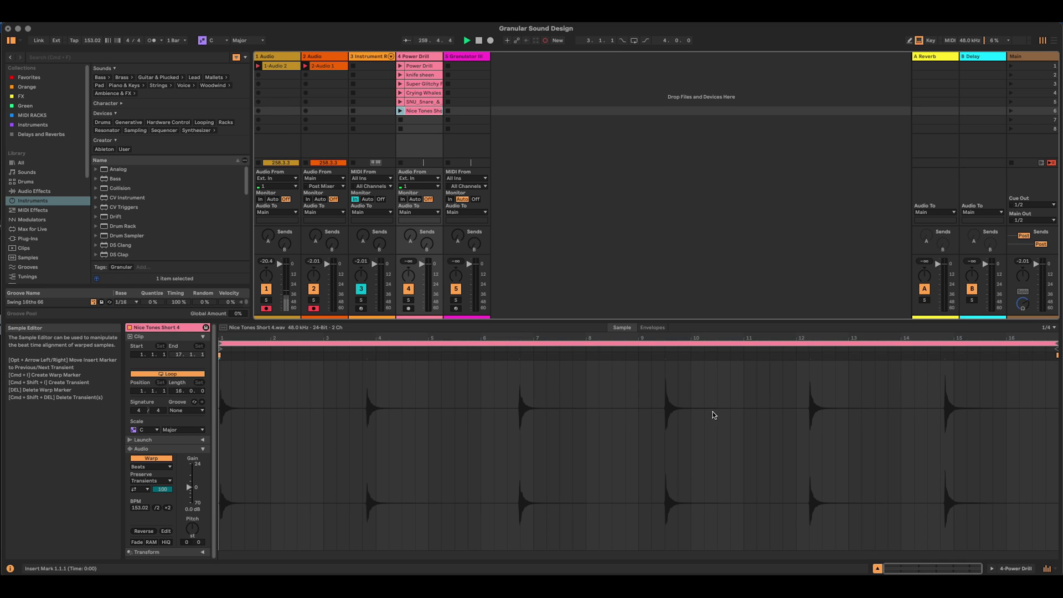
key("Return")
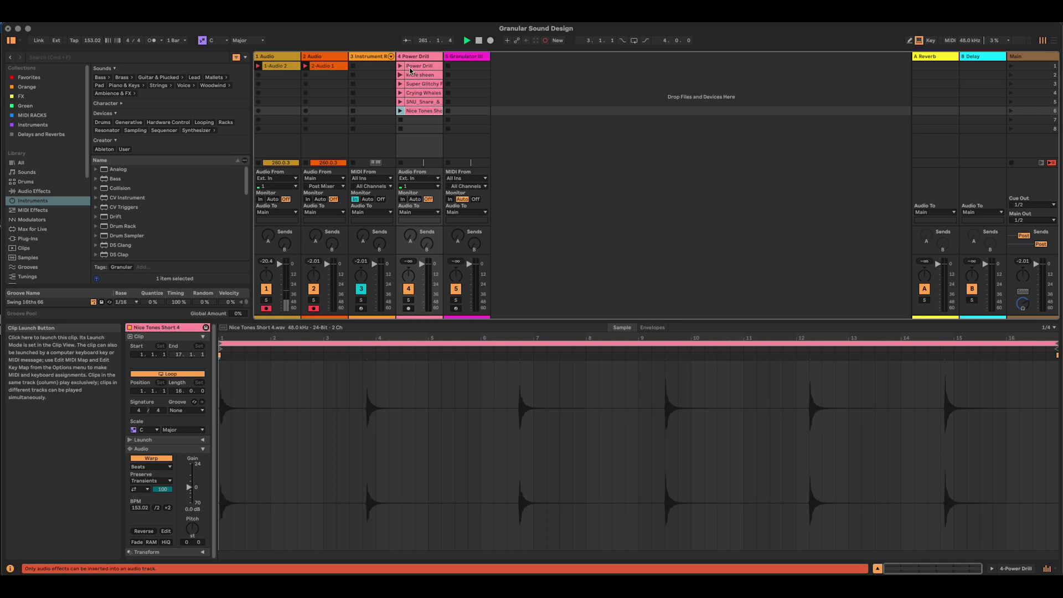
key("Right")
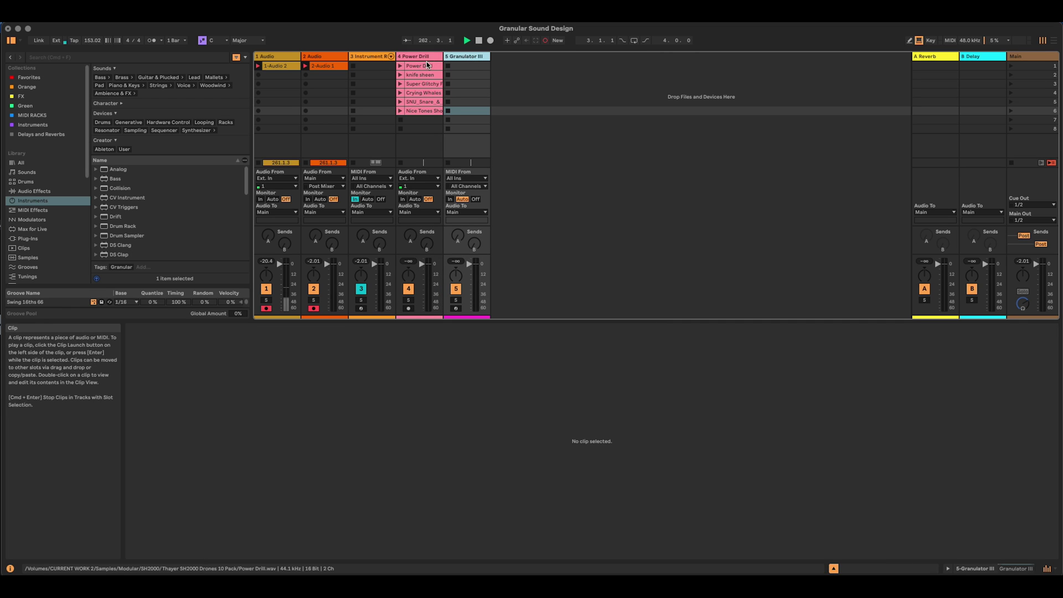
Step: Load the Power Drill sample into Granulator III, set track 5 Monitor to In and track 3 to Auto
left_click(451, 249)
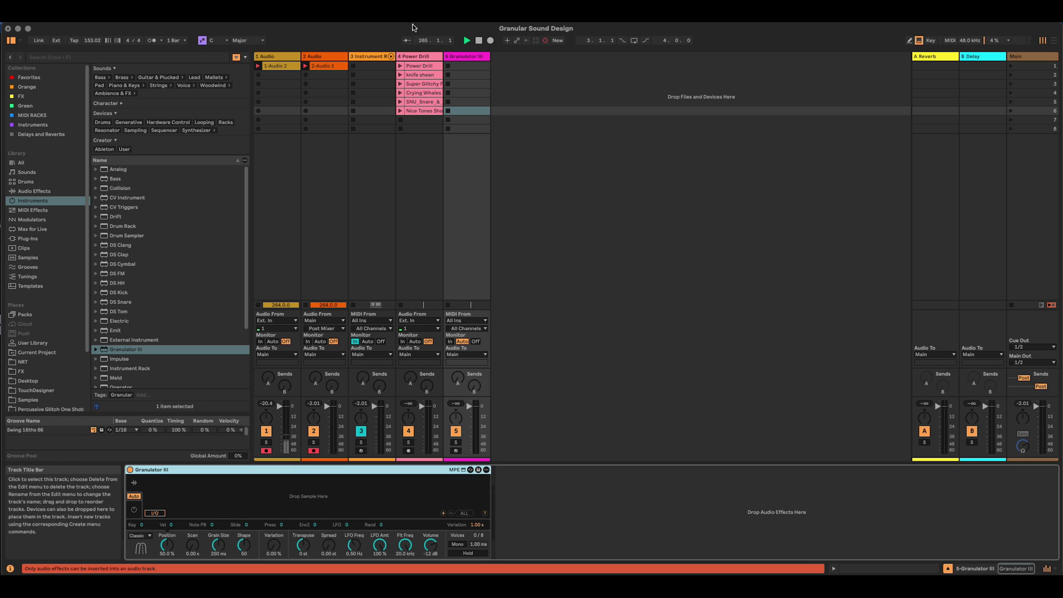
left_click_drag(421, 65, 349, 492)
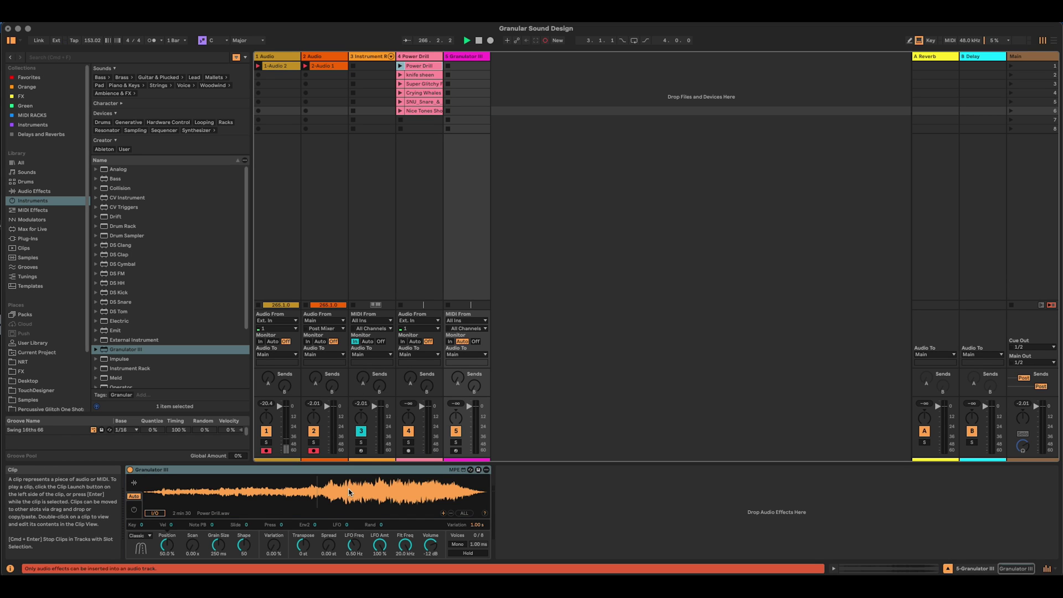
left_click(450, 341)
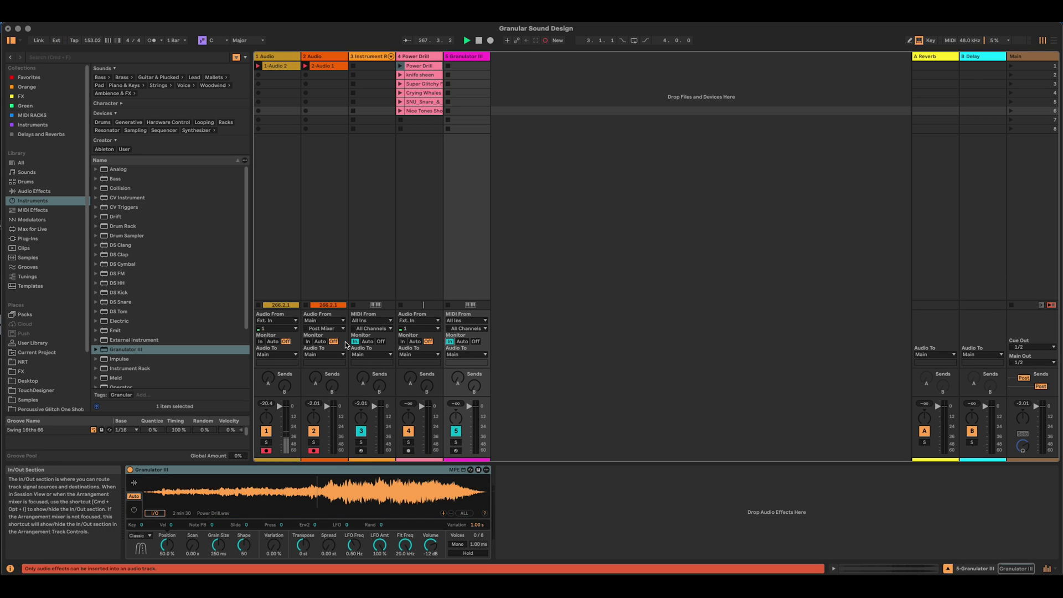
left_click(367, 341)
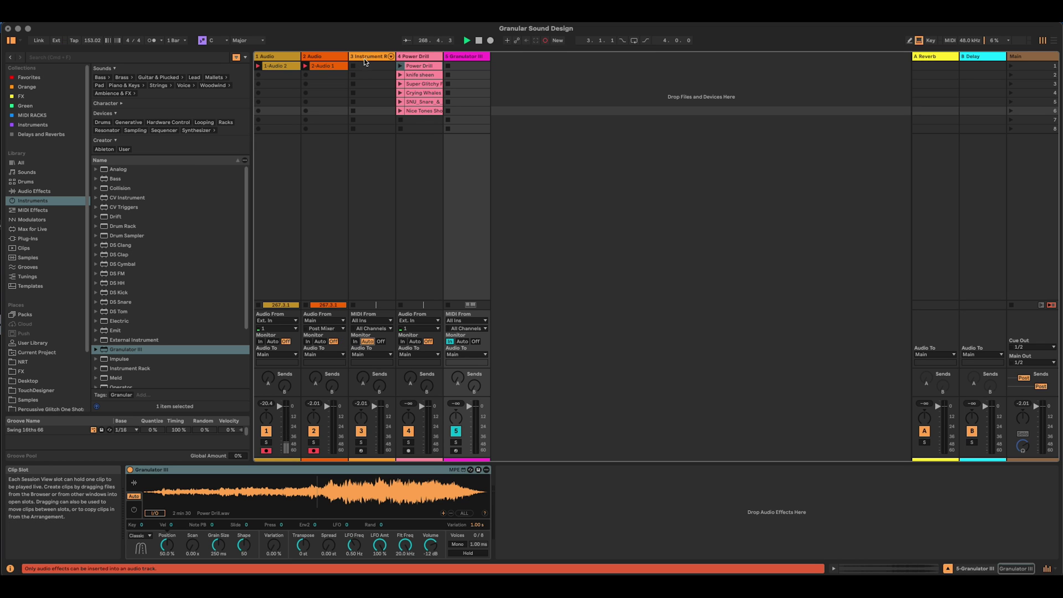
left_click(364, 57)
left_click(466, 56)
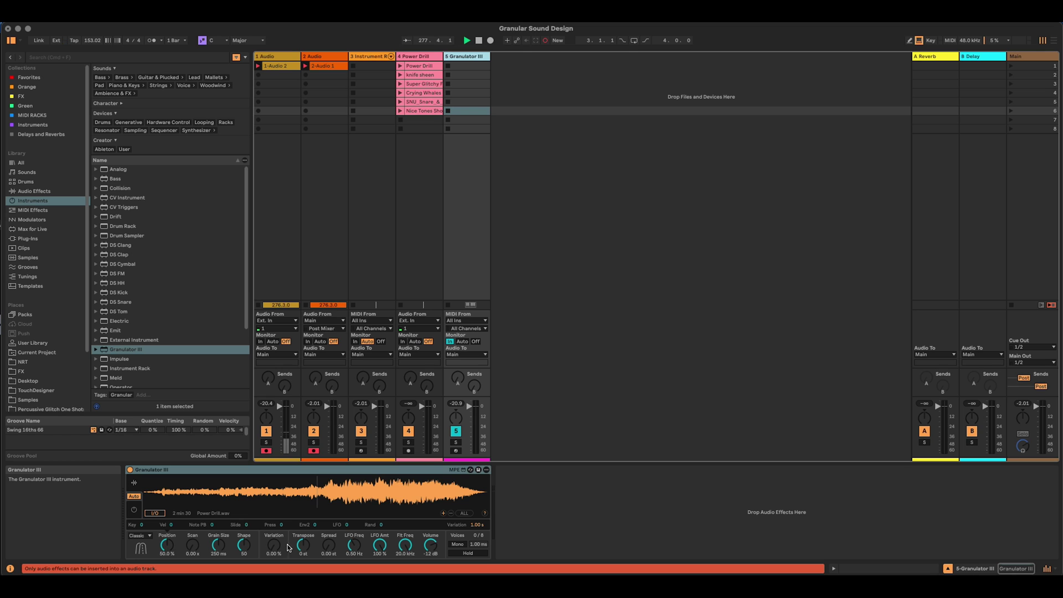
left_click(167, 547)
Step: Adjust Position, then try raising Scan up to 4.00 x before resetting it to 0.00 x
left_click_drag(167, 547, 168, 549)
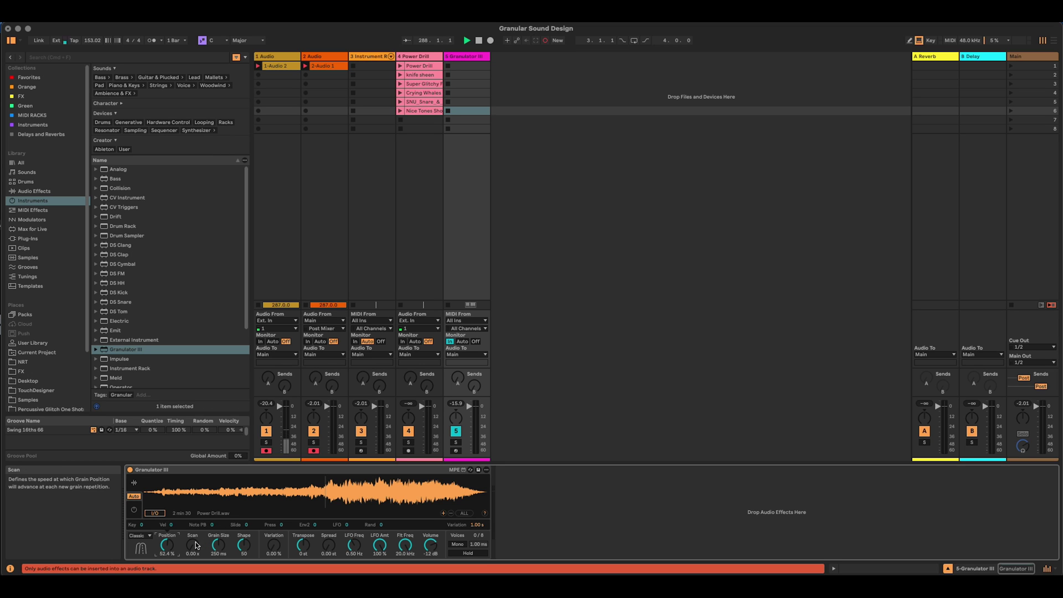
left_click_drag(193, 546, 187, 513)
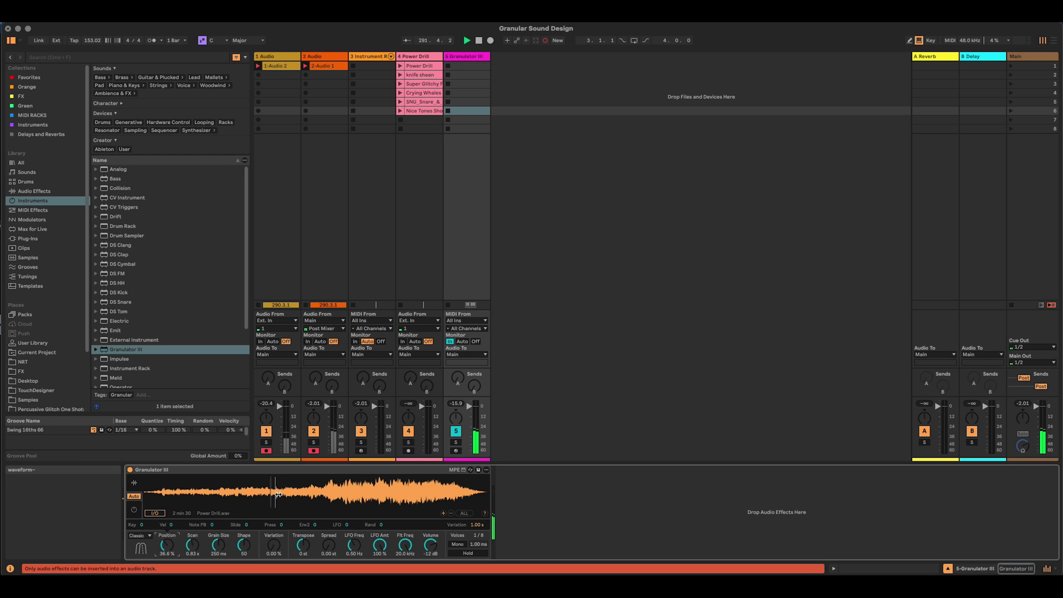
left_click(194, 541)
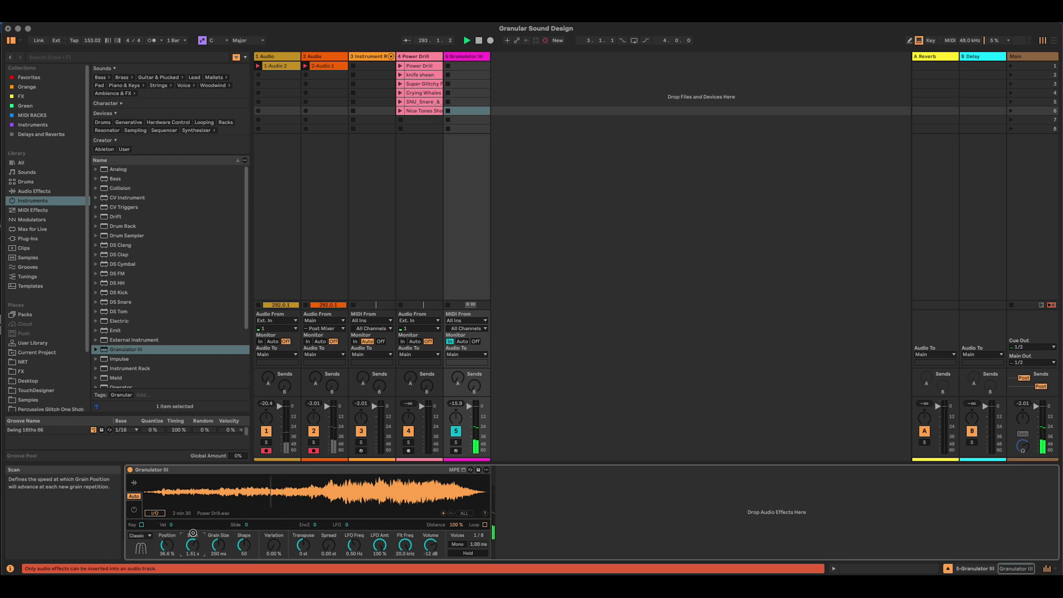
left_click_drag(195, 547, 195, 516)
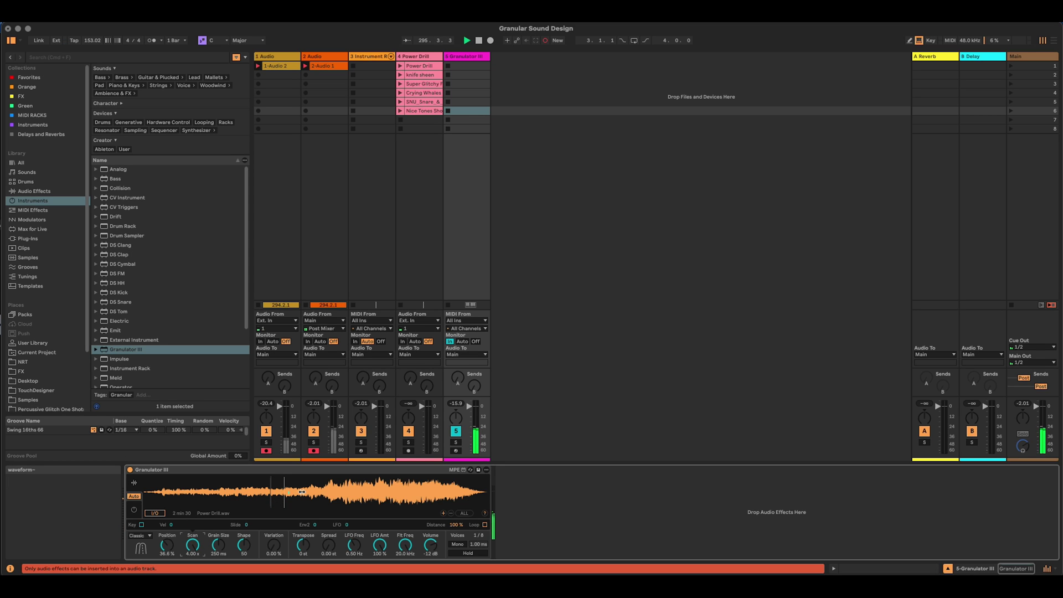
double_click(191, 548)
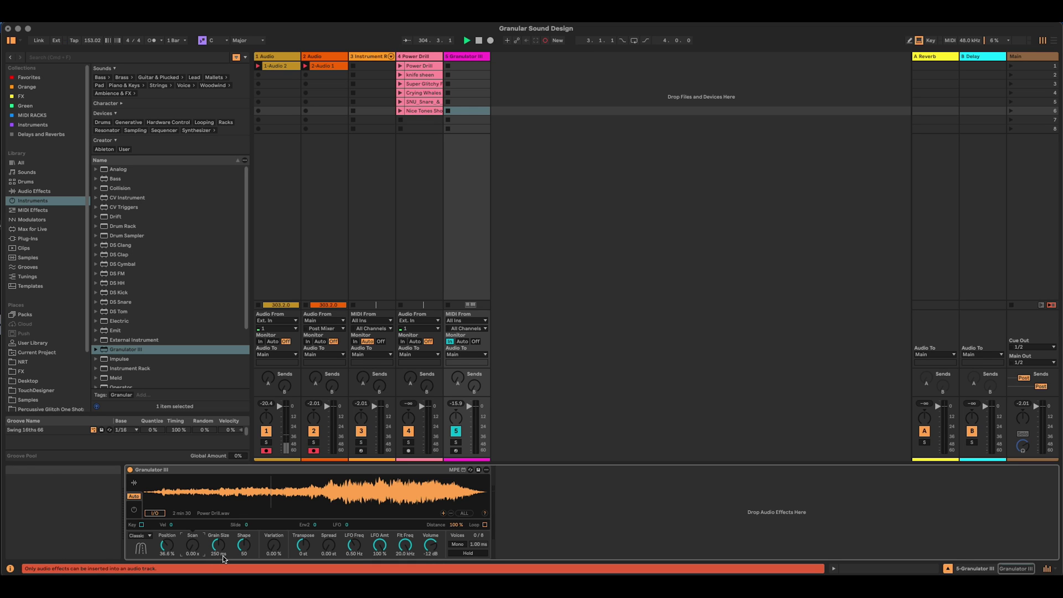
Step: Shorten Granulator III's Grain Size to 156 ms
left_click(218, 546)
mouse_move(219, 546)
left_mouse_down()
mouse_move(220, 557)
mouse_move(223, 521)
mouse_move(230, 569)
left_mouse_up()
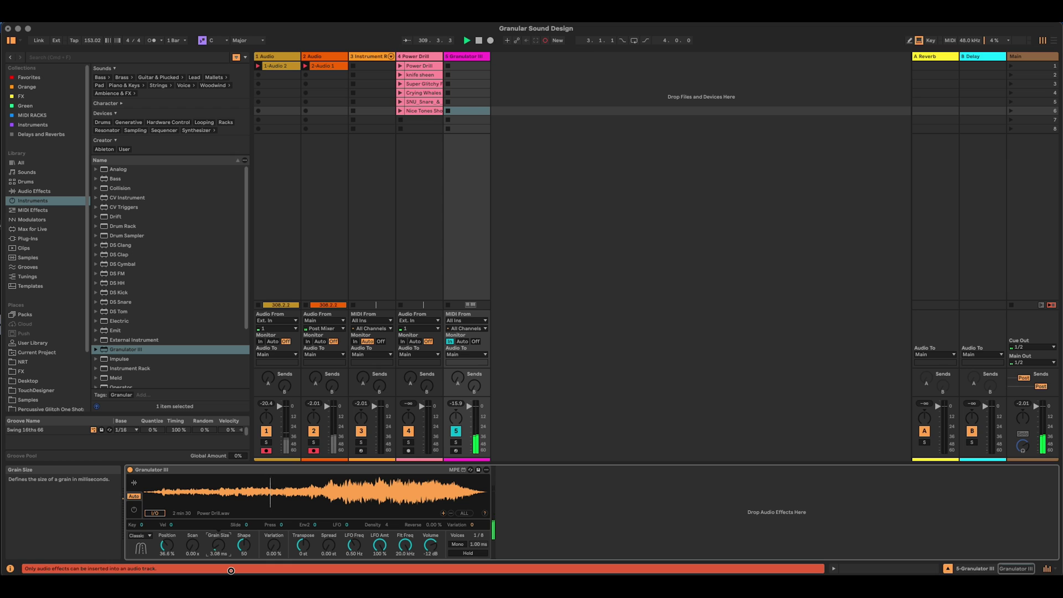
left_click_drag(219, 554, 219, 548)
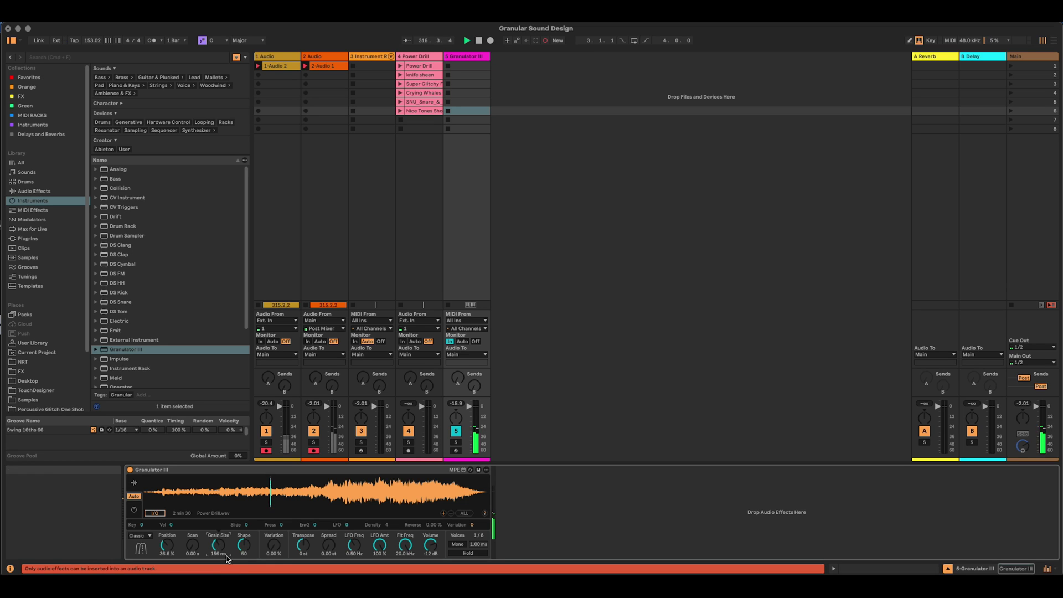
left_click(166, 546)
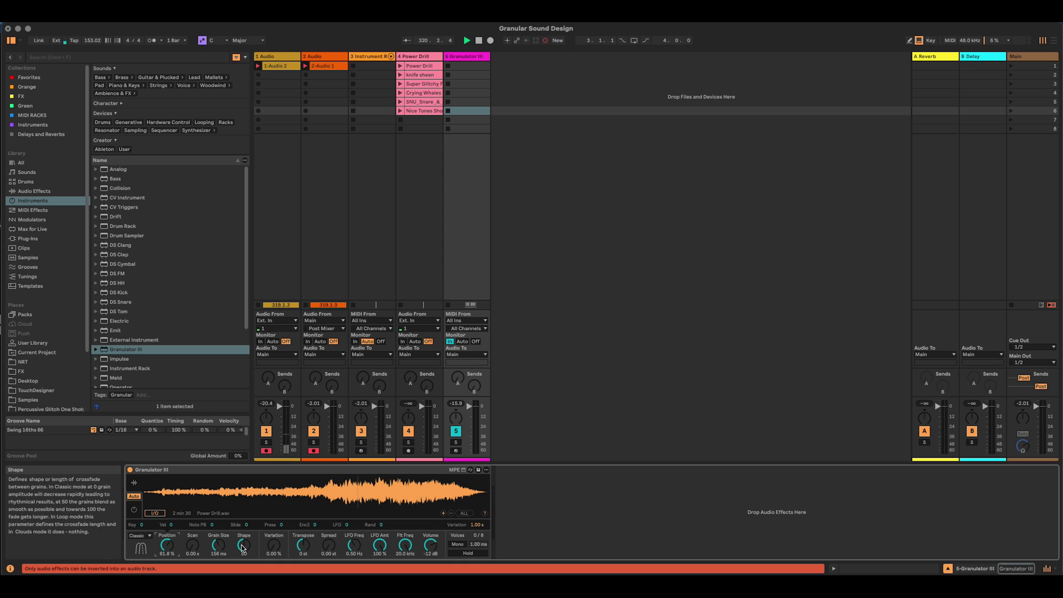
Step: Raise grain Shape to 83 and lengthen Grain Size to 202 ms
left_click_drag(224, 547, 224, 538)
left_click(246, 546)
left_click_drag(242, 547, 241, 534)
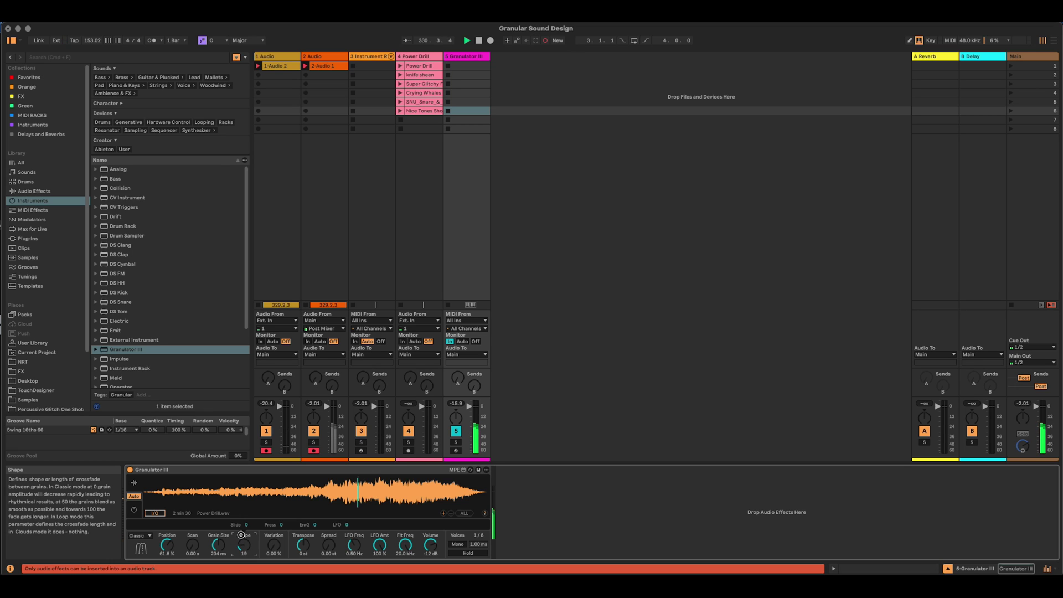
mouse_move(240, 535)
left_mouse_down()
mouse_move(239, 498)
mouse_move(242, 547)
left_mouse_up()
left_click_drag(243, 570, 221, 468)
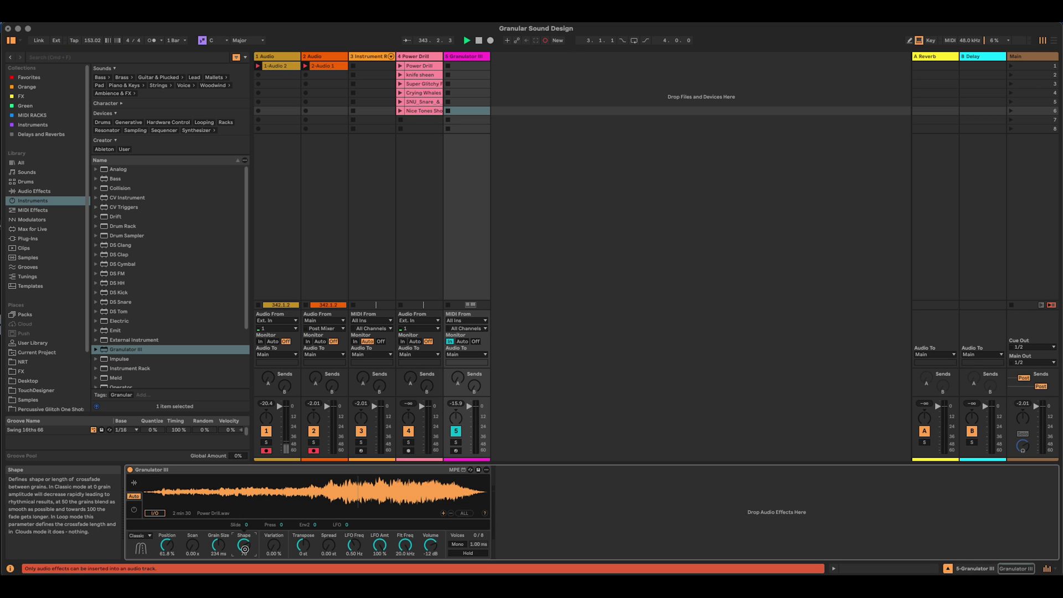
scroll(245, 547, "up", 5)
scroll(219, 548, "down", 5)
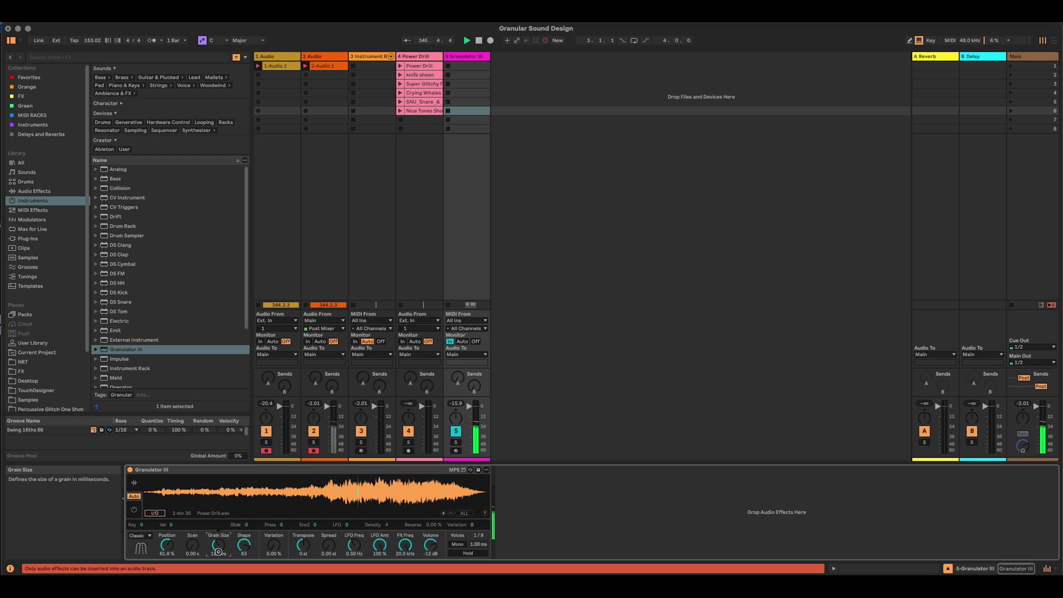
mouse_move(218, 553)
left_mouse_down()
mouse_move(217, 525)
mouse_move(218, 540)
left_mouse_up()
Step: Set Pos variation to 2.00 s and Gran to 100, sweeping Variation to 100% and back to 0%
left_click(273, 547)
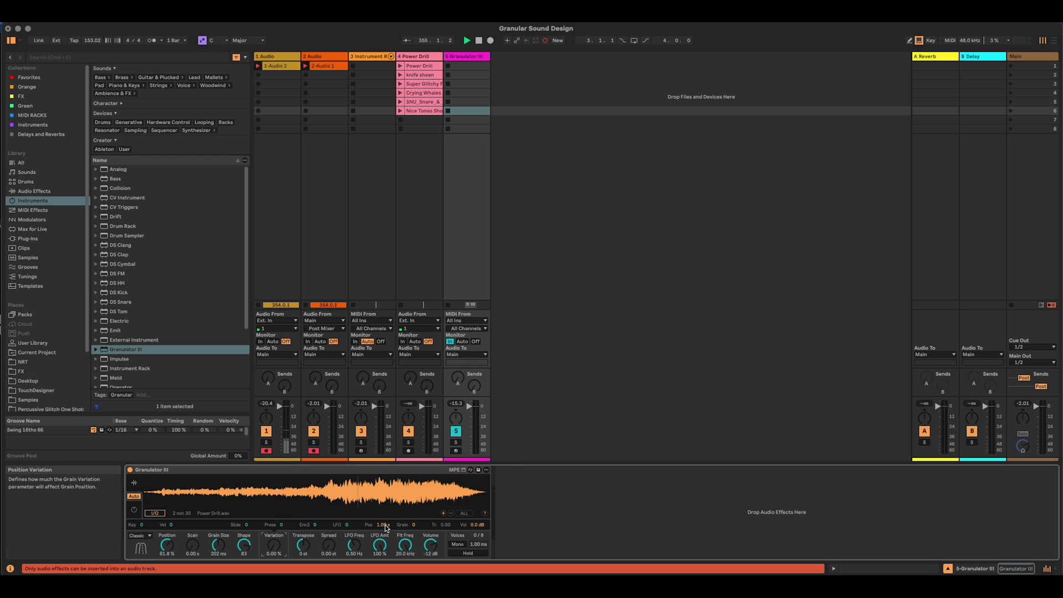
left_click_drag(385, 527, 414, 508)
left_click_drag(418, 527, 412, 476)
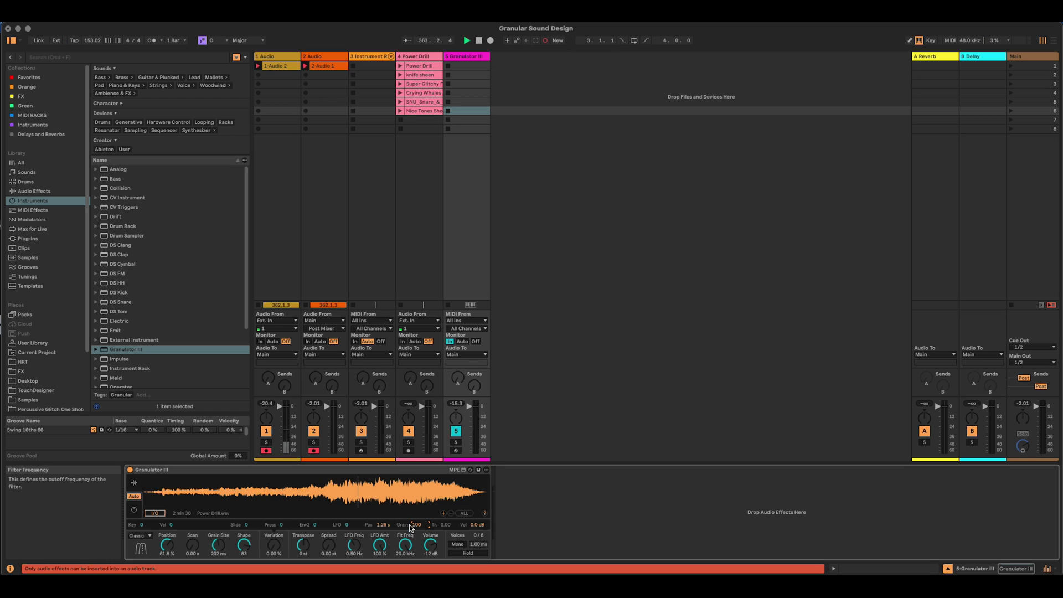
left_click_drag(385, 533, 384, 529)
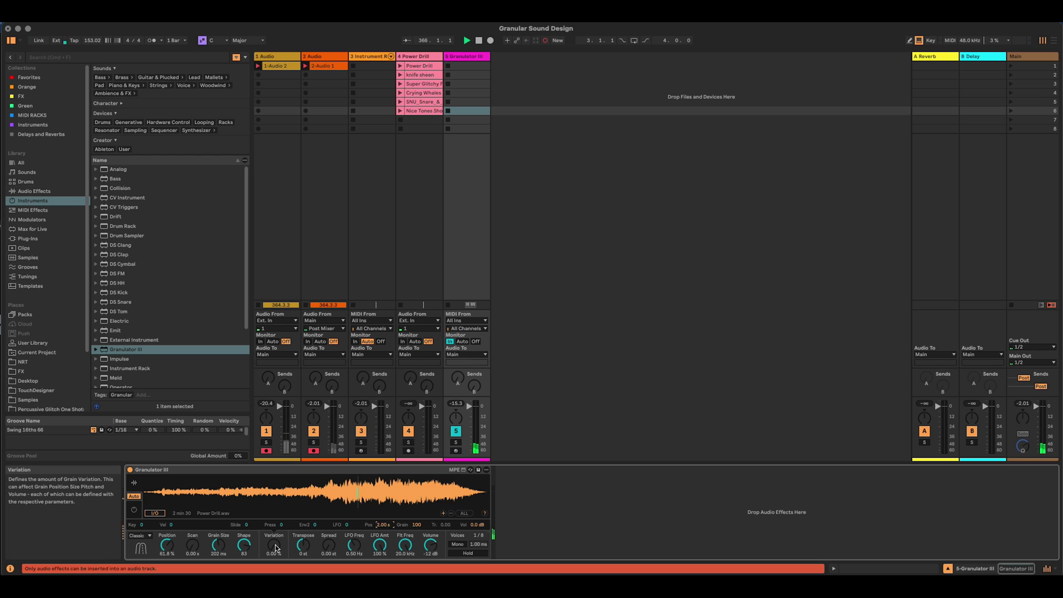
left_click_drag(274, 546, 256, 477)
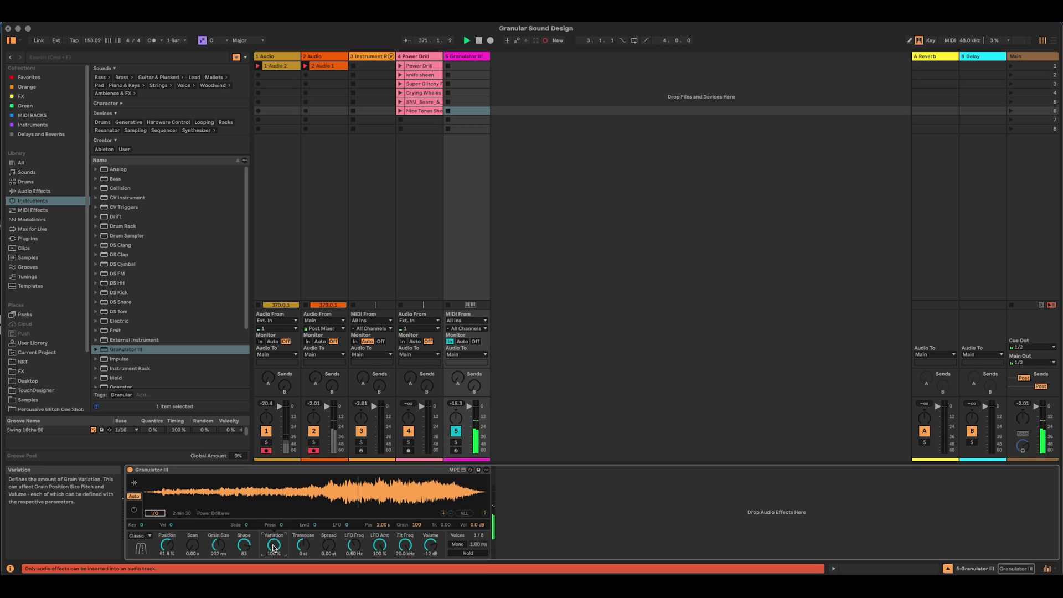
left_click_drag(274, 547, 274, 593)
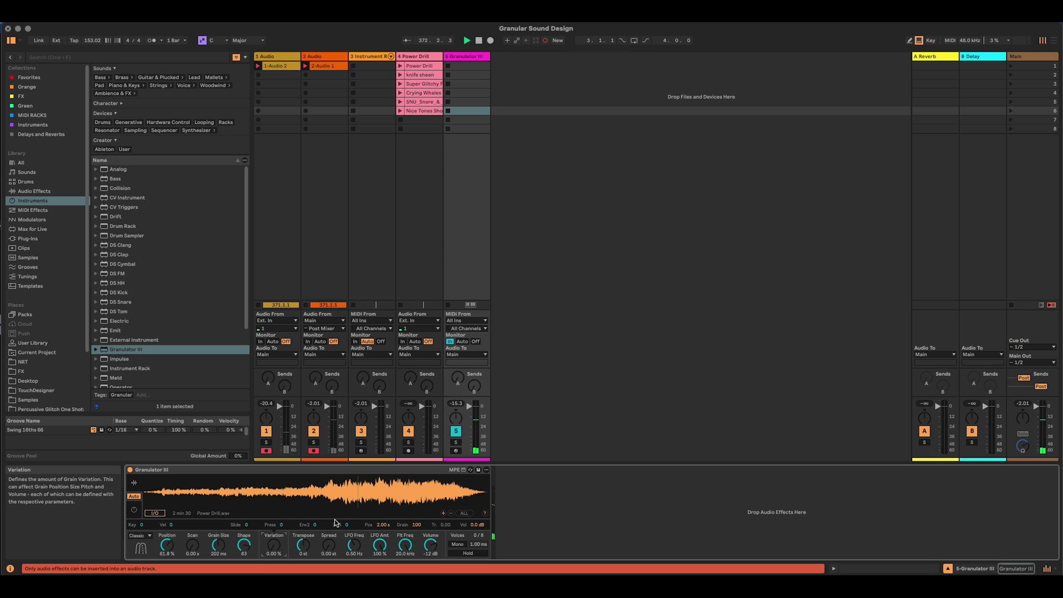
Step: Add the OTT.adv Multiband Dynamics preset after Granulator III and set Grain Size to 183 ms
scroll(179, 345, "down", 3)
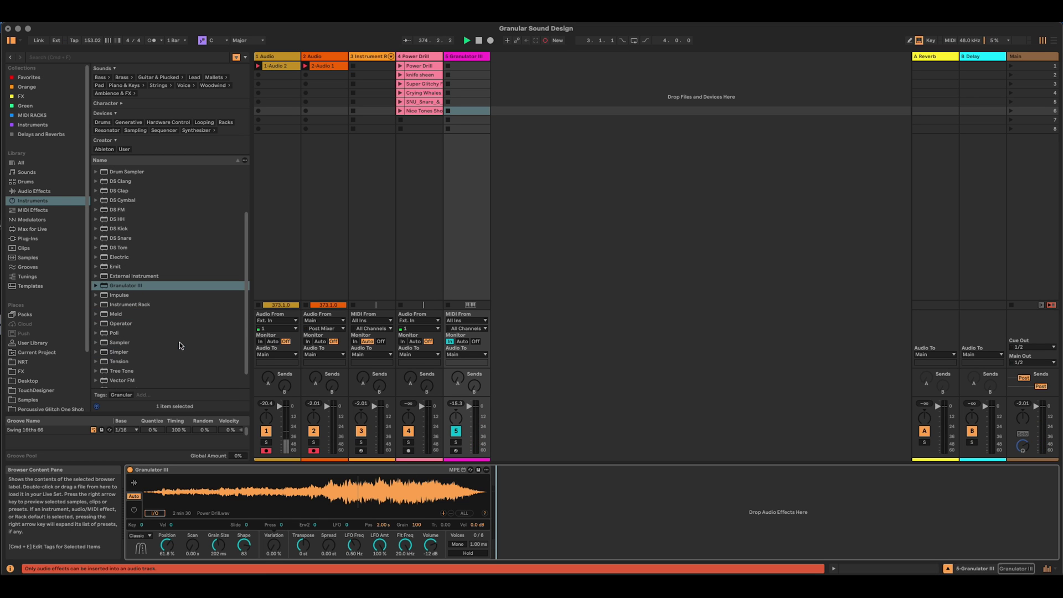
left_click(34, 191)
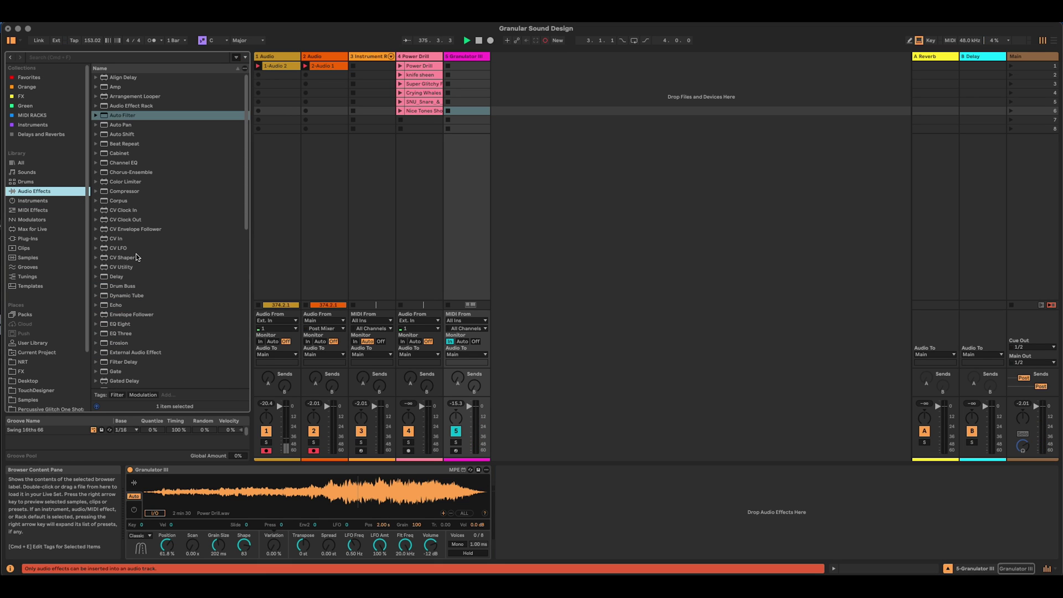
scroll(138, 257, "down", 3)
scroll(138, 258, "down", 3)
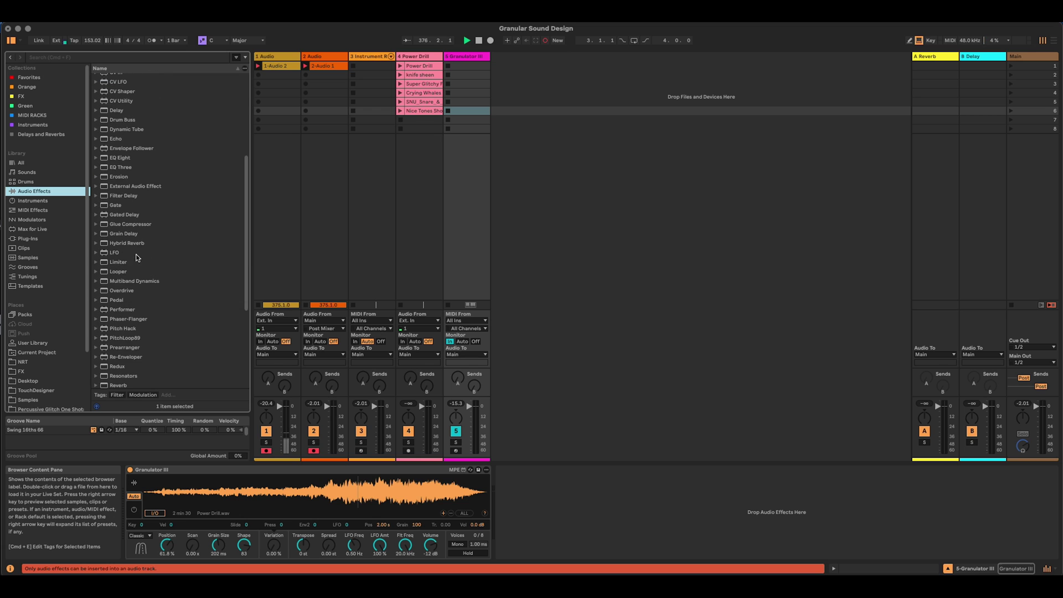
left_click(96, 281)
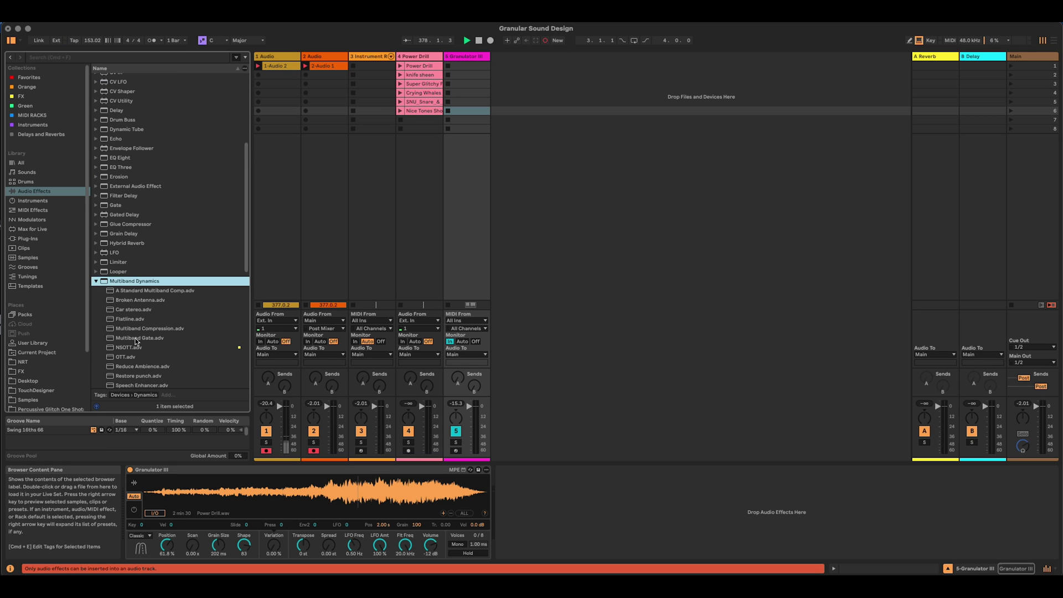
left_click_drag(127, 356, 634, 510)
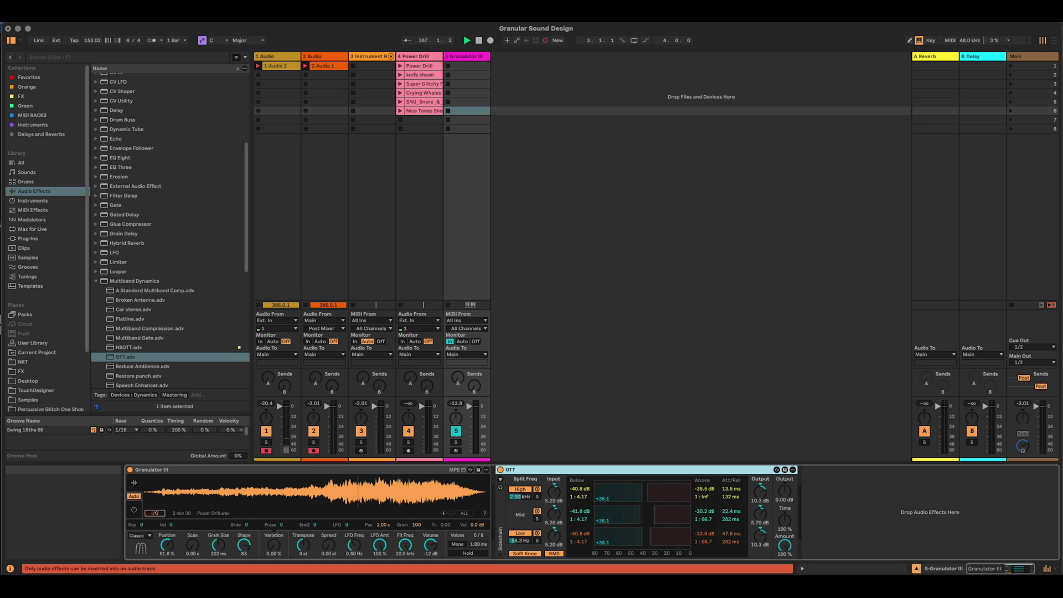
mouse_move(221, 544)
left_mouse_down()
mouse_move(243, 544)
mouse_move(219, 532)
left_mouse_up()
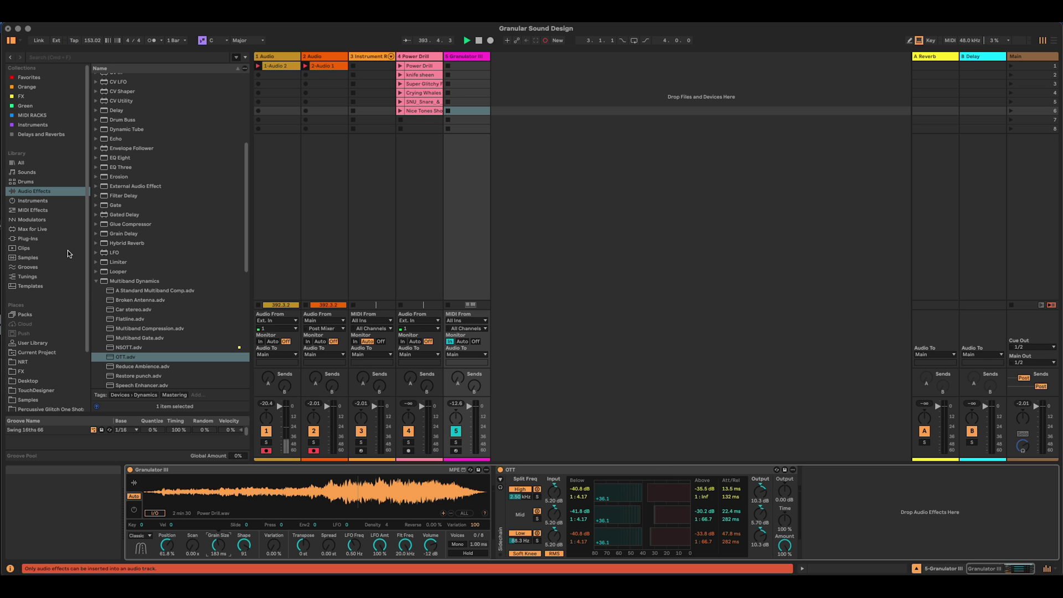
Step: Insert Shaper MIDI before Granulator III and change its modulation rate
left_click(33, 210)
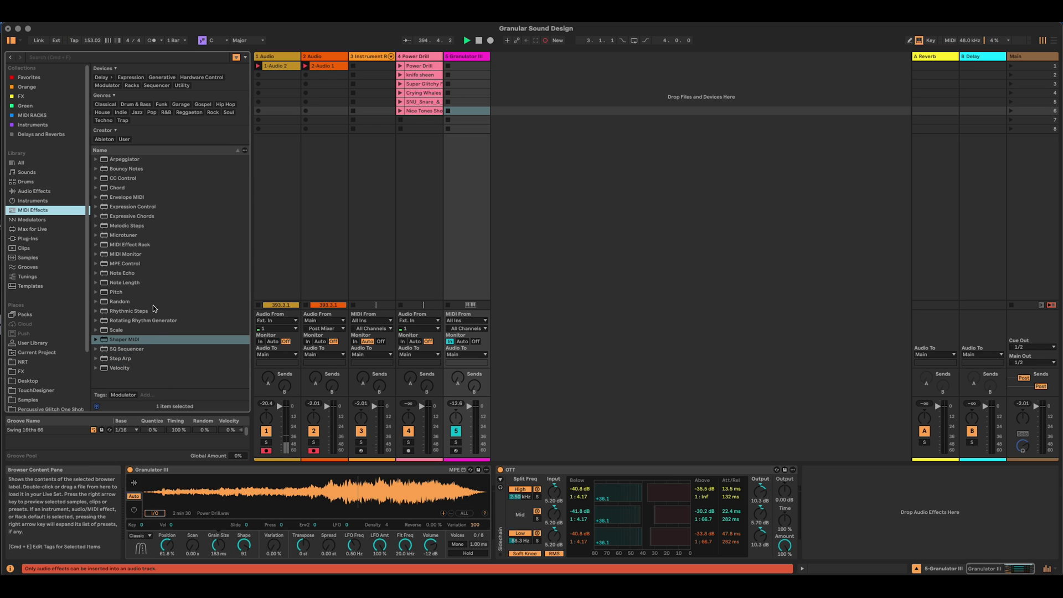
left_click(123, 343)
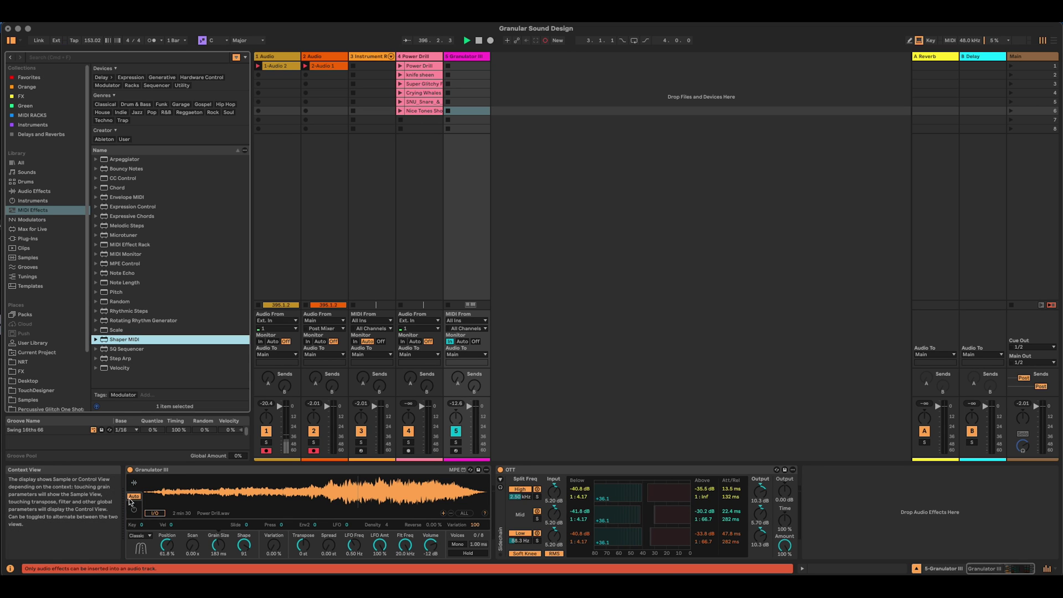
left_click_drag(121, 340, 126, 489)
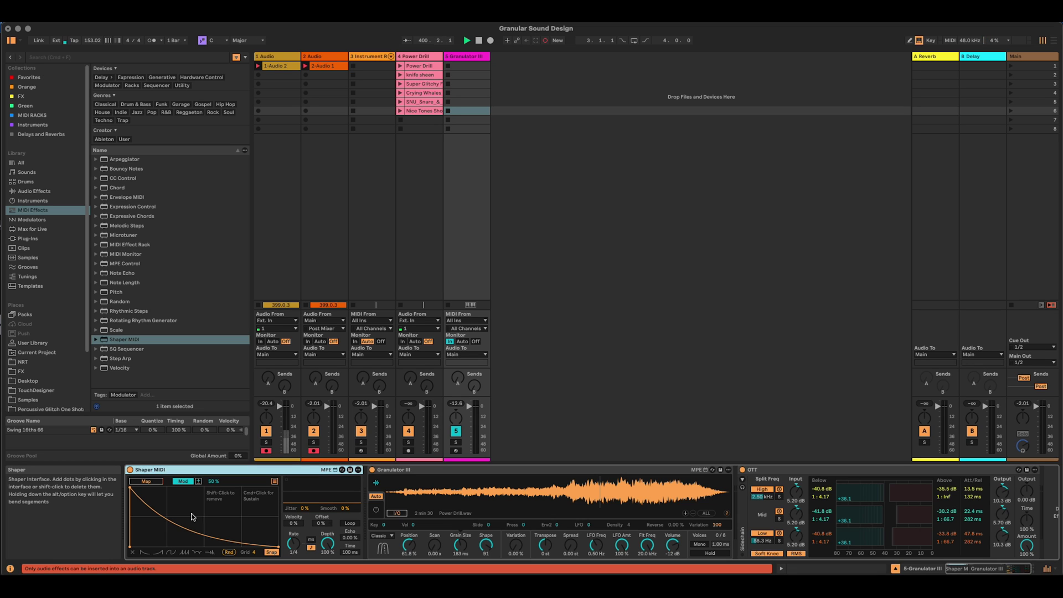
mouse_move(293, 543)
left_mouse_down()
mouse_move(290, 532)
mouse_move(297, 546)
left_mouse_up()
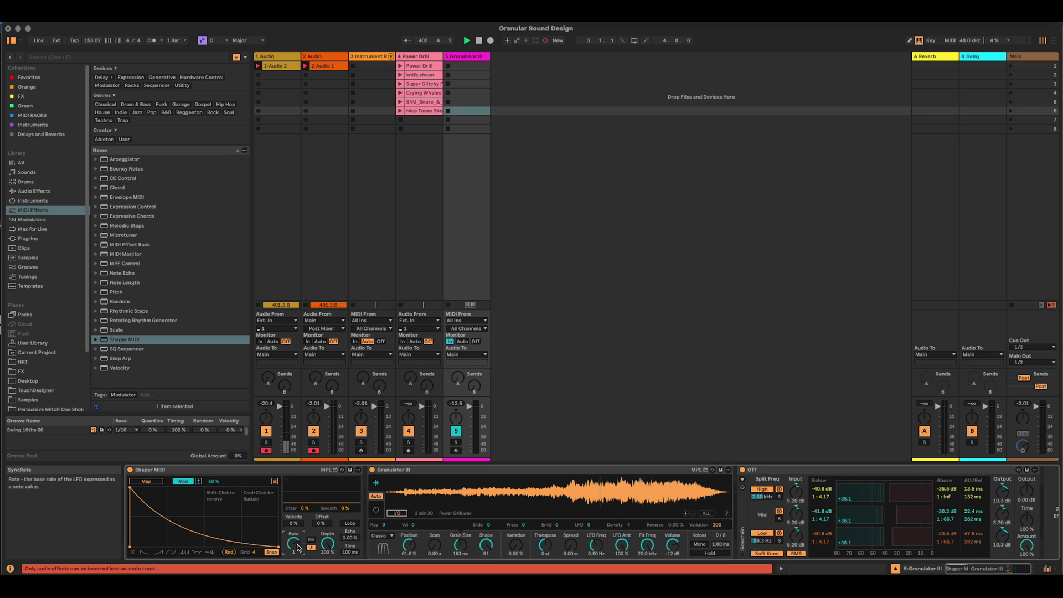
Step: Map the shaper to Grain Size, adjust the base grain size, and randomize its curve
left_click(147, 481)
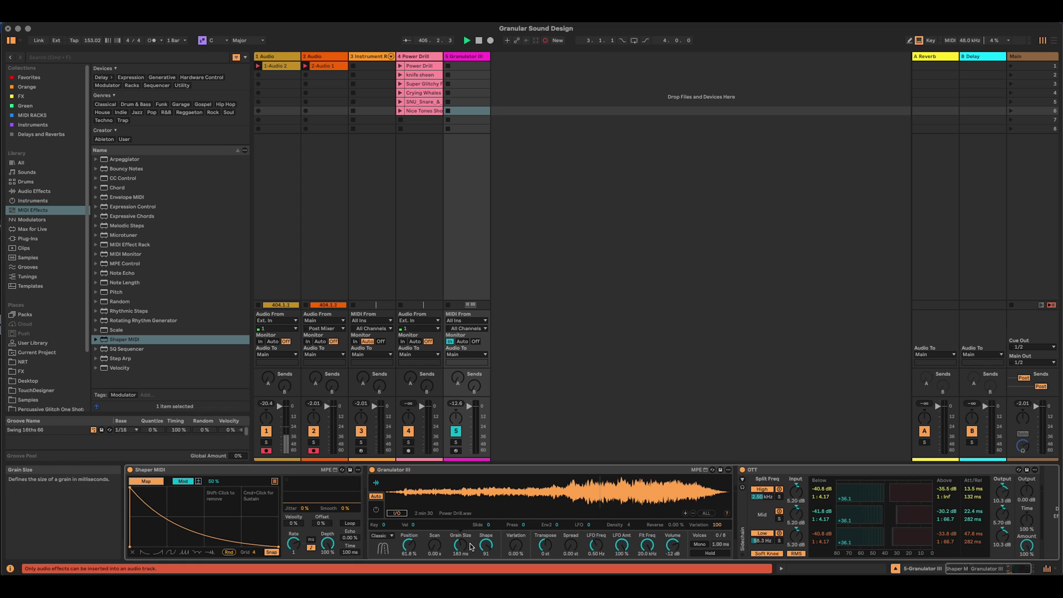
left_click(462, 546)
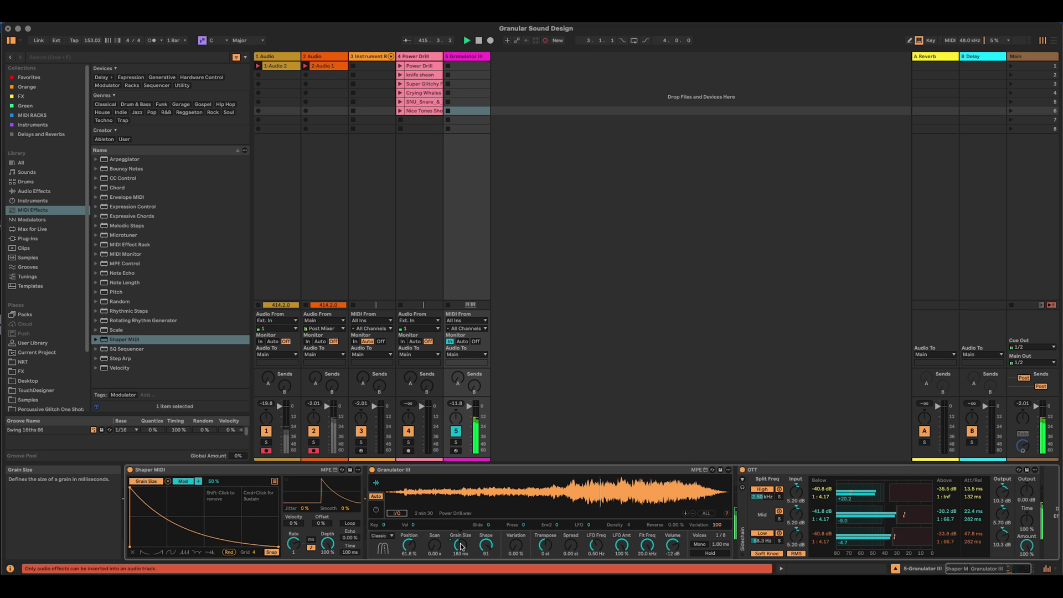
left_click_drag(460, 546, 460, 554)
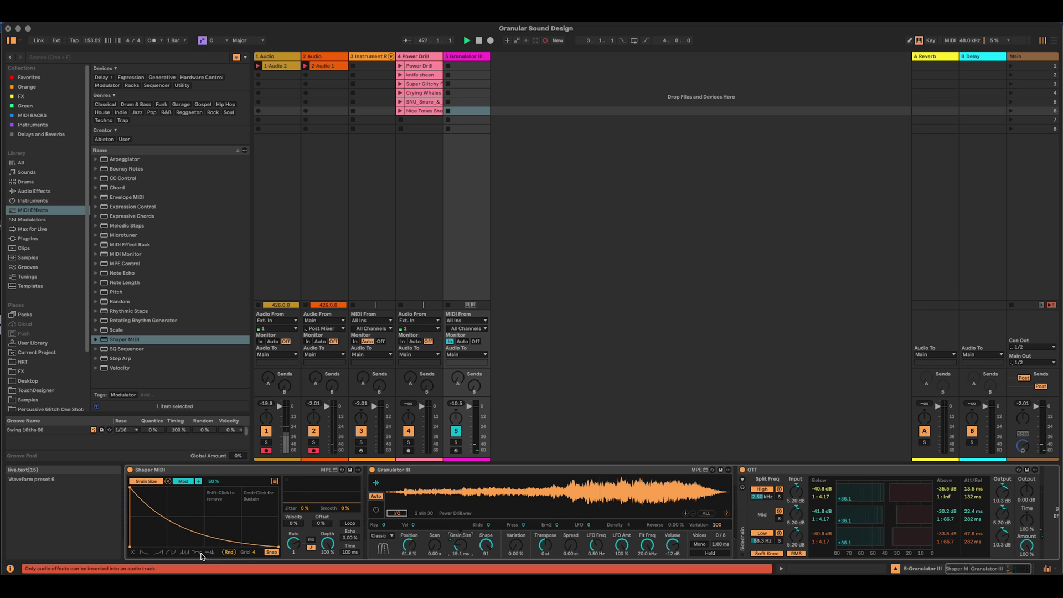
left_click(229, 553)
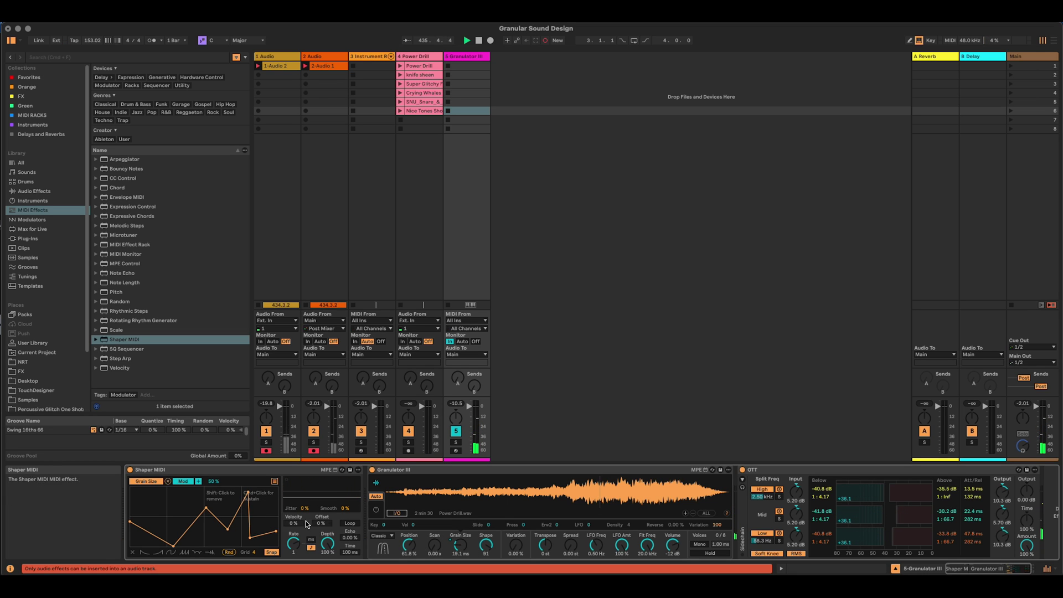
left_click(784, 472)
Step: Group the three devices into an Instrument Rack with Super+G and show all 16 macros
left_click(252, 471, "shift")
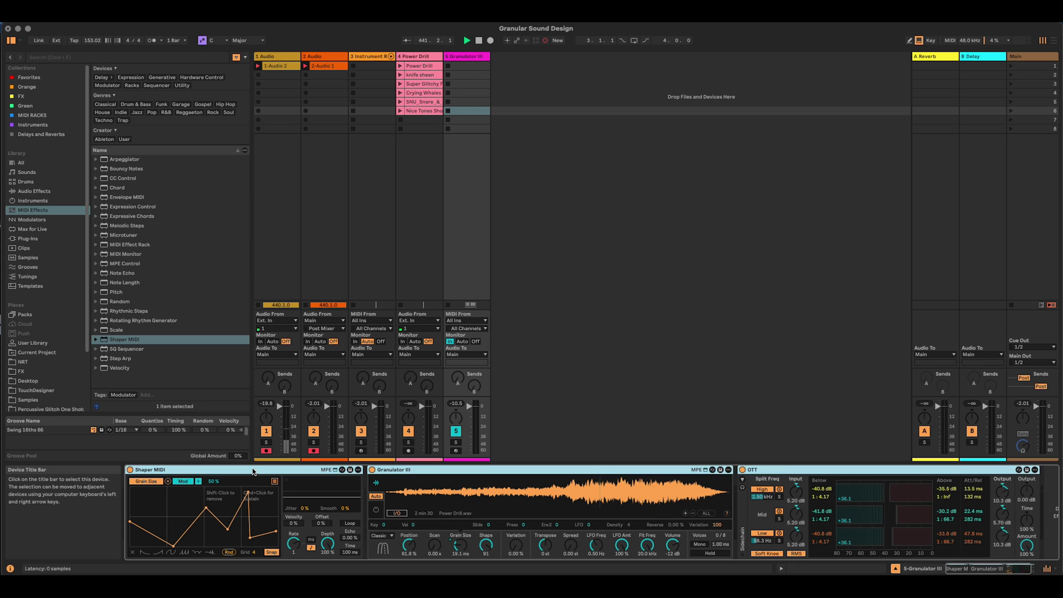
key("super+g")
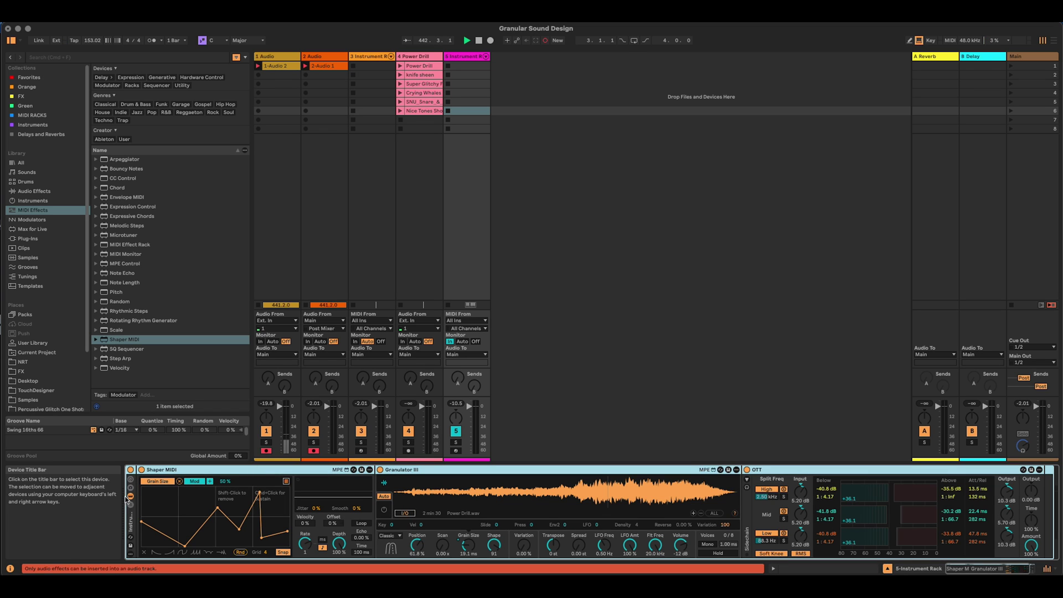
left_click(132, 485)
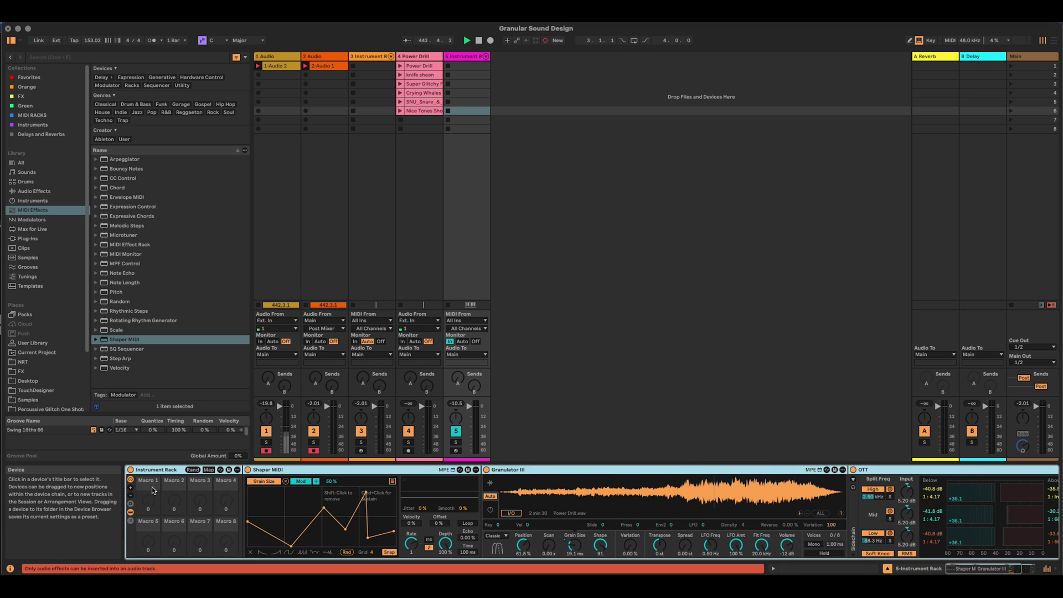
left_click(131, 487)
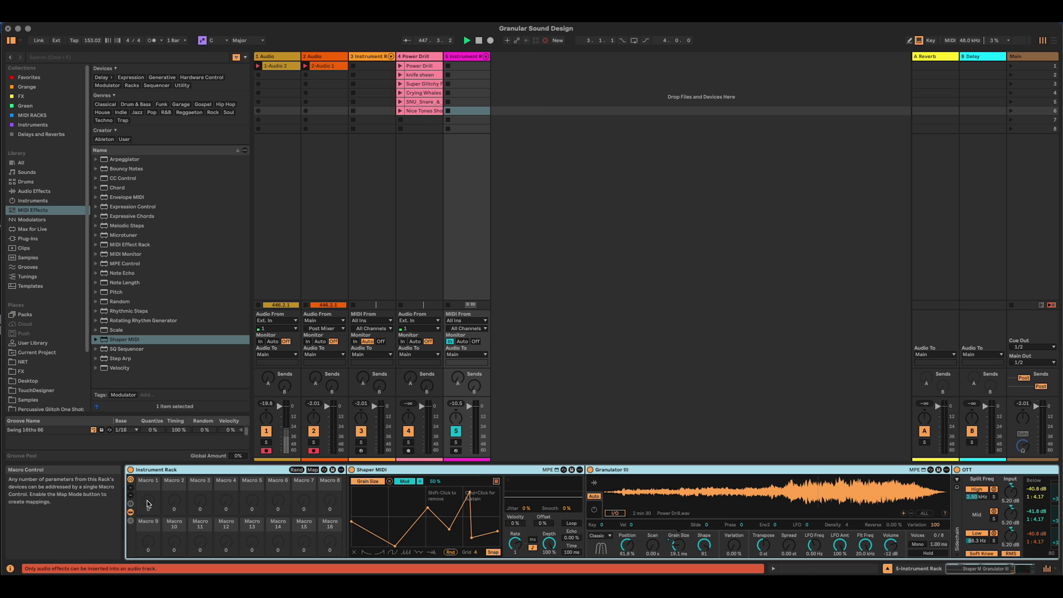
Step: Map Position, Scan, Grain Size and Shape to Macros 1 through 4
right_click(628, 547)
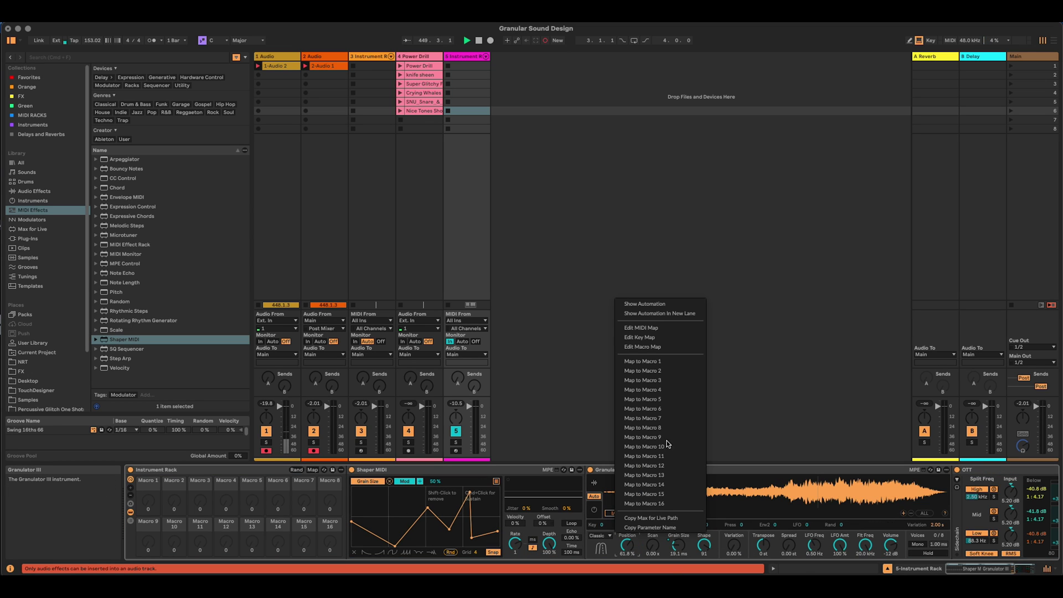
left_click(660, 361)
right_click(652, 545)
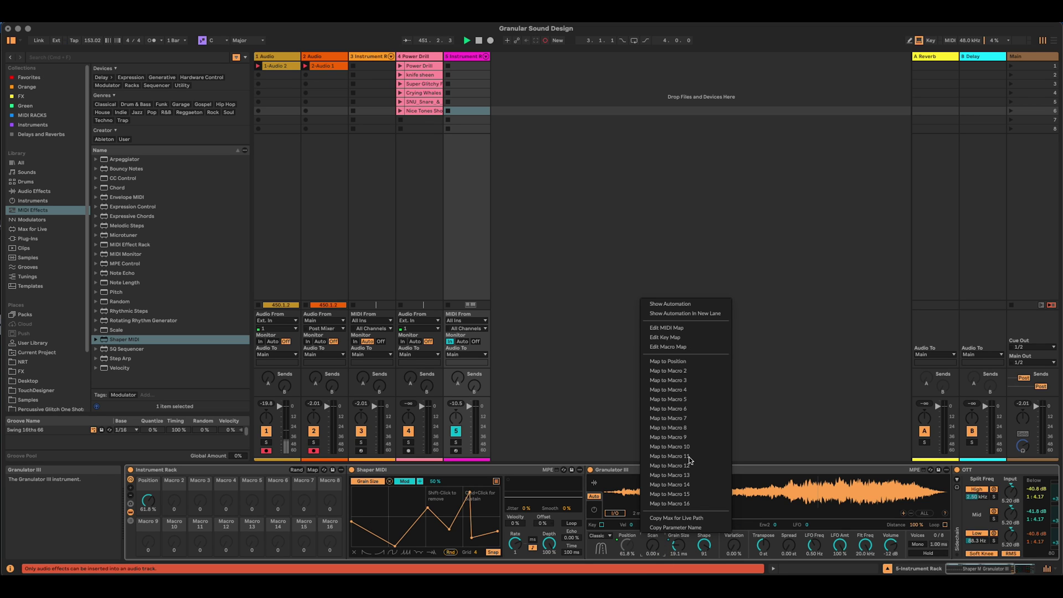
left_click(701, 370)
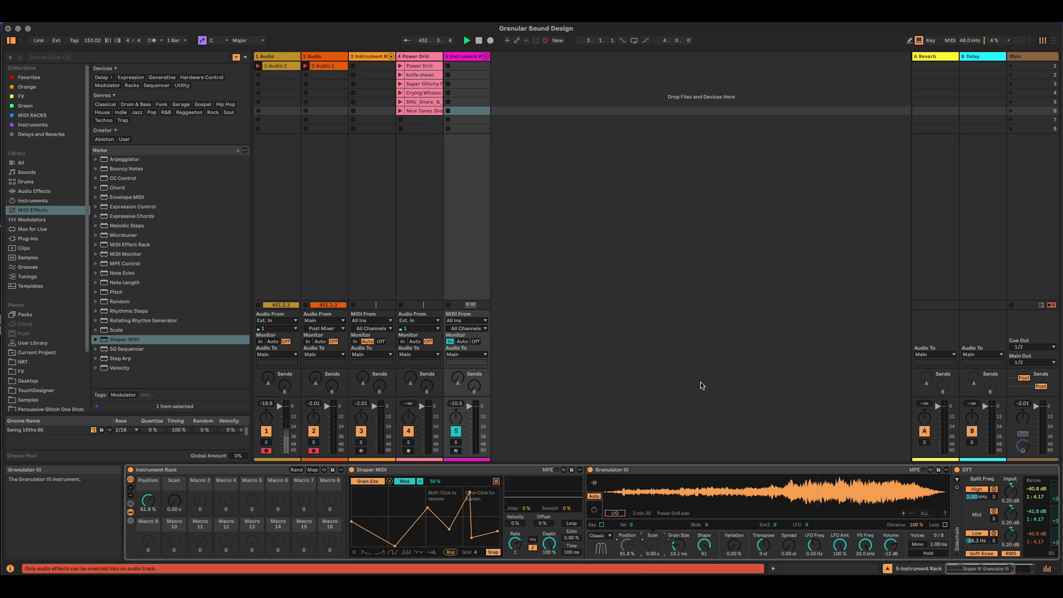
right_click(678, 546)
left_click(719, 380)
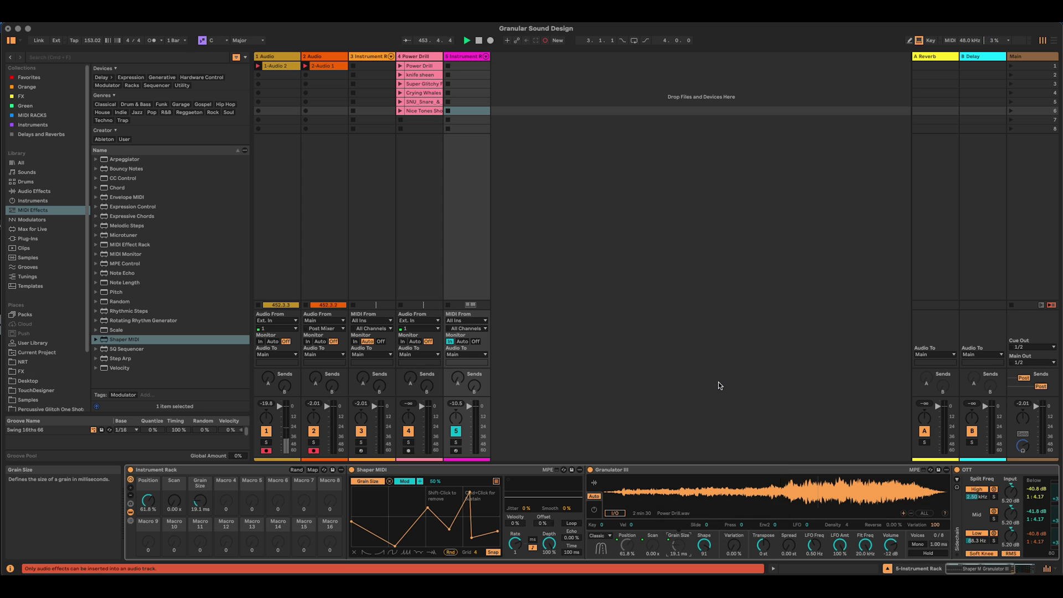
right_click(704, 544)
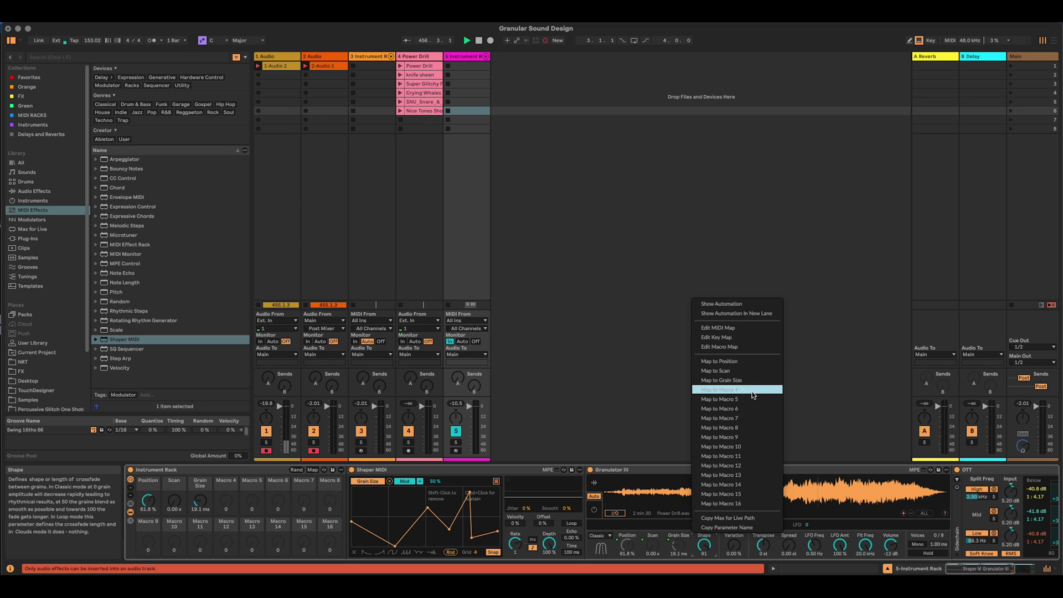
left_click(752, 395)
Step: Map Transpose, Spread and Variation to Macros 5, 6 and 7
right_click(763, 547)
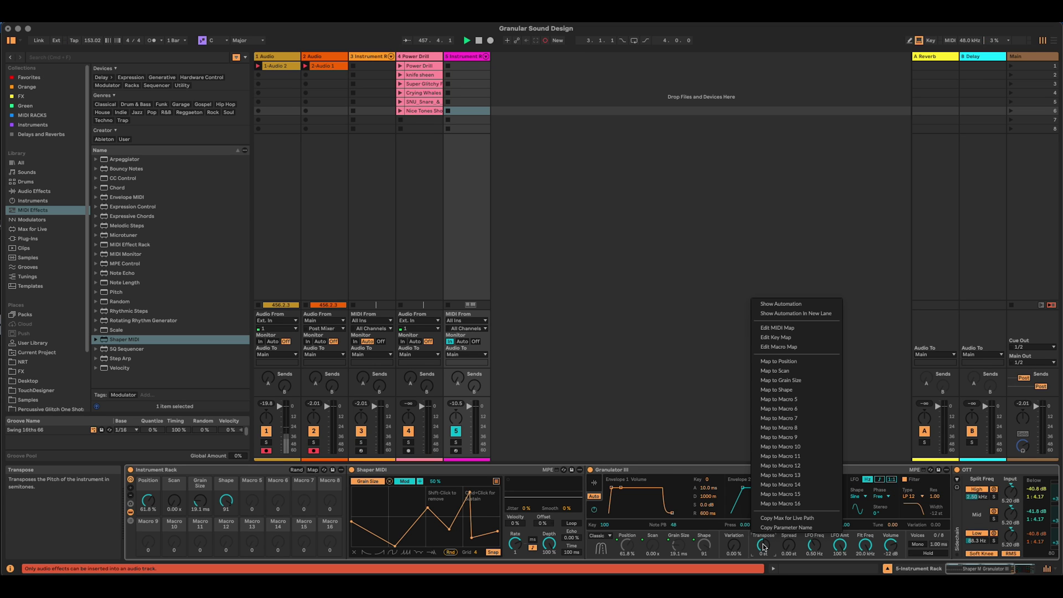
left_click(805, 400)
right_click(790, 547)
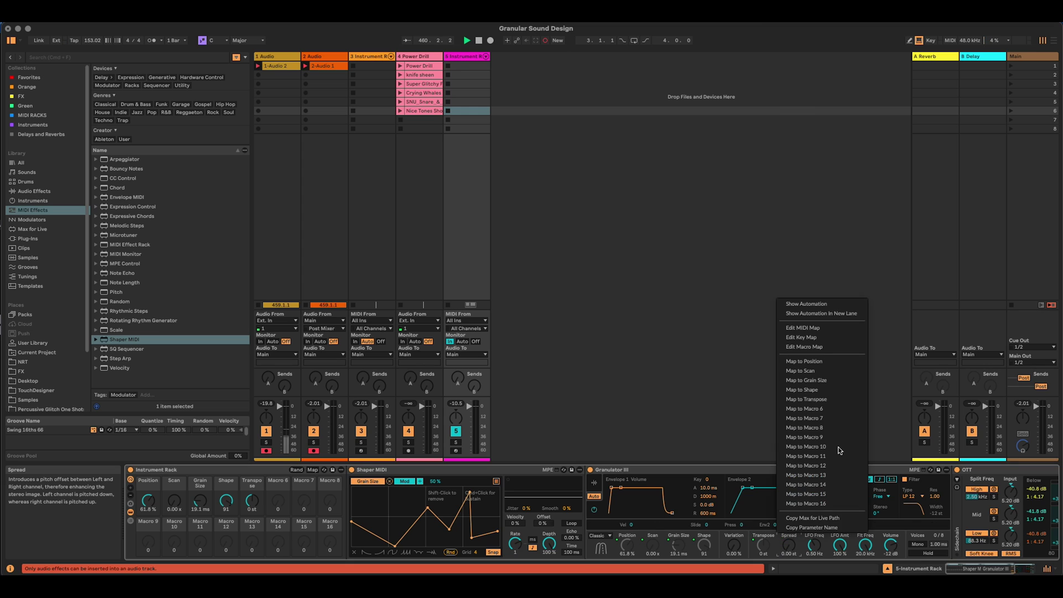
left_click(850, 412)
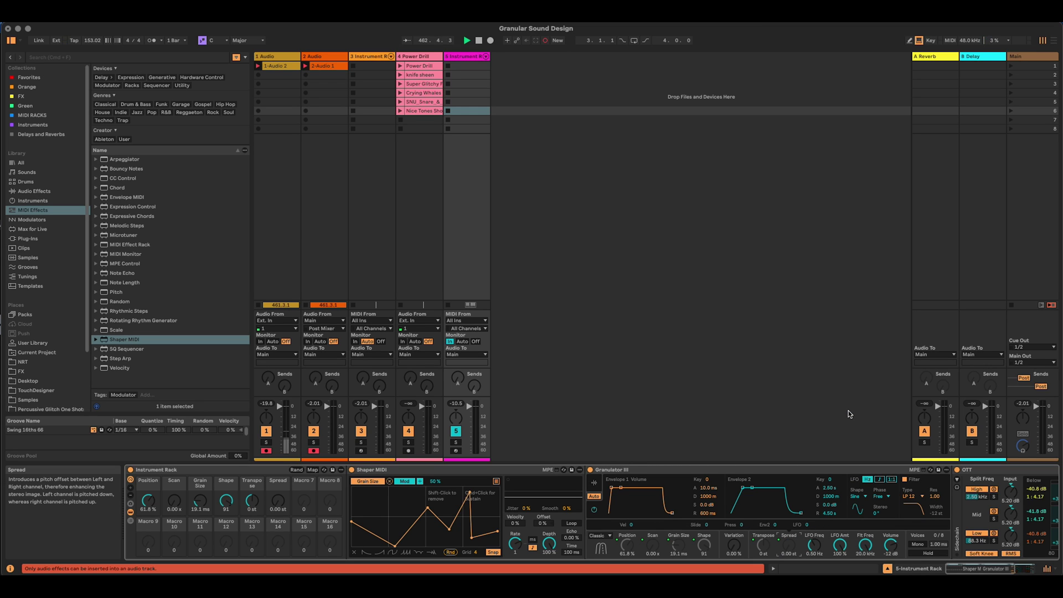
right_click(733, 547)
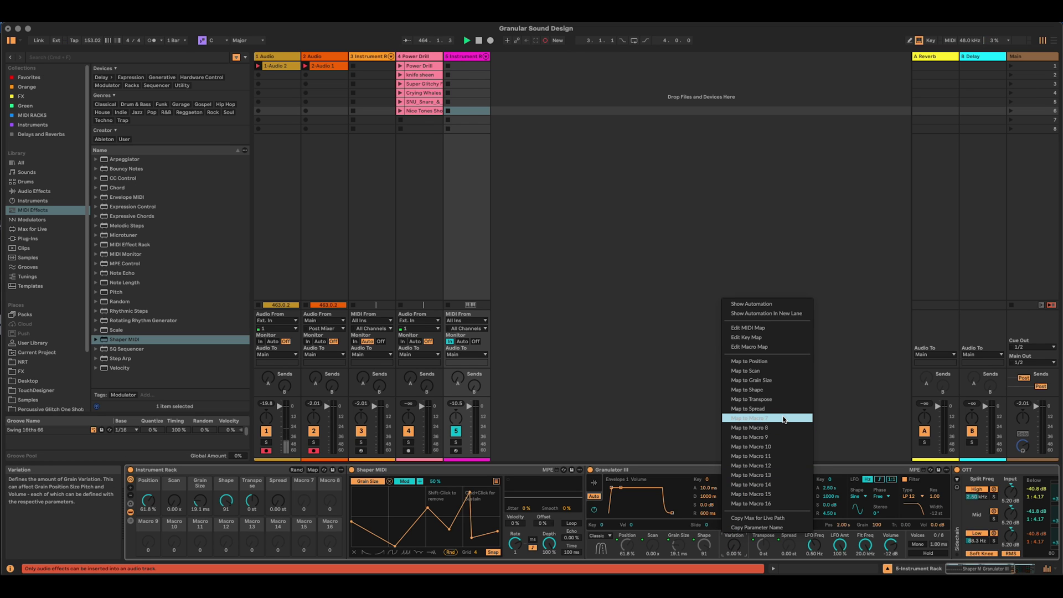
left_click(783, 420)
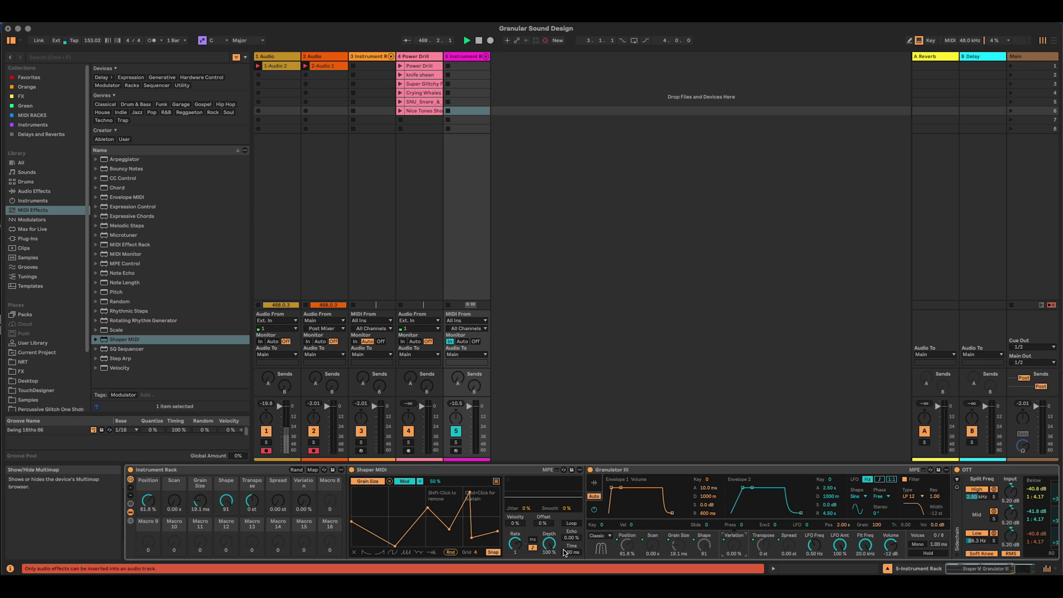
Step: Map Shaper MIDI's Depth to Macro 8 and set the Depth macro to about 54%
left_click_drag(549, 548, 549, 576)
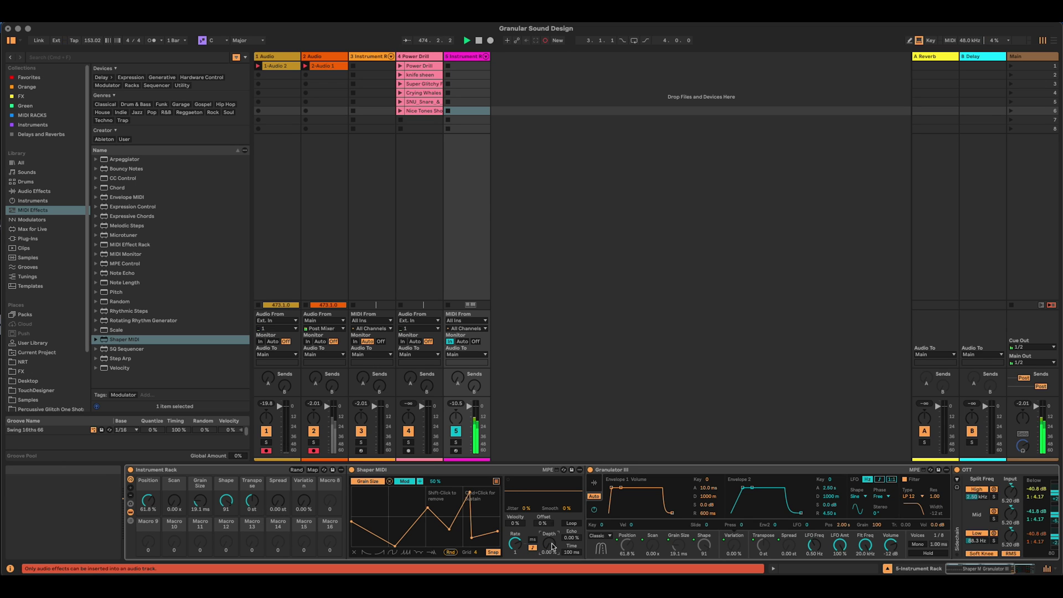
left_click_drag(552, 547, 551, 510)
right_click(546, 542)
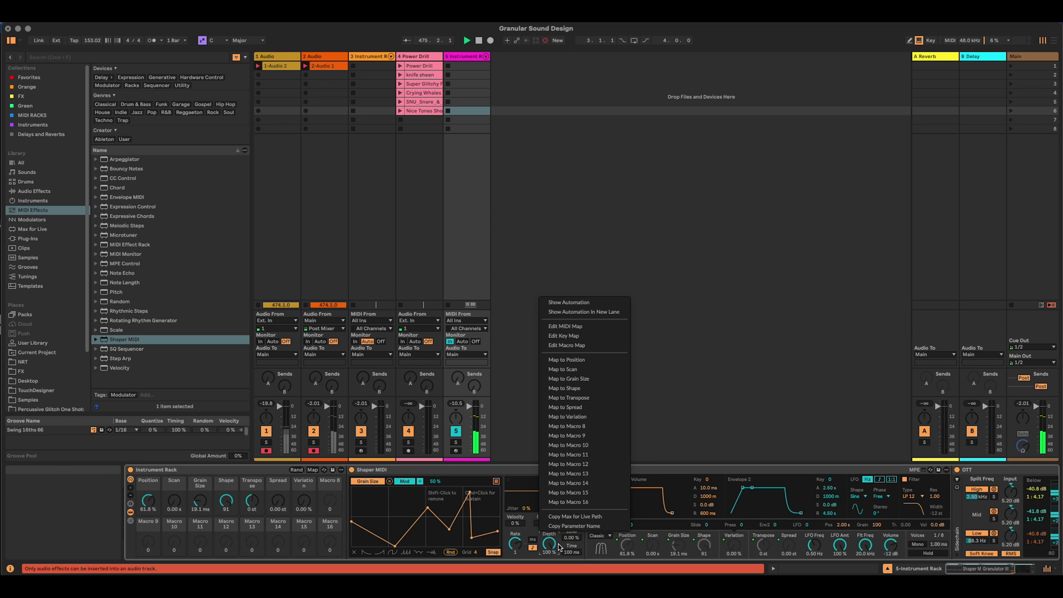
left_click(609, 427)
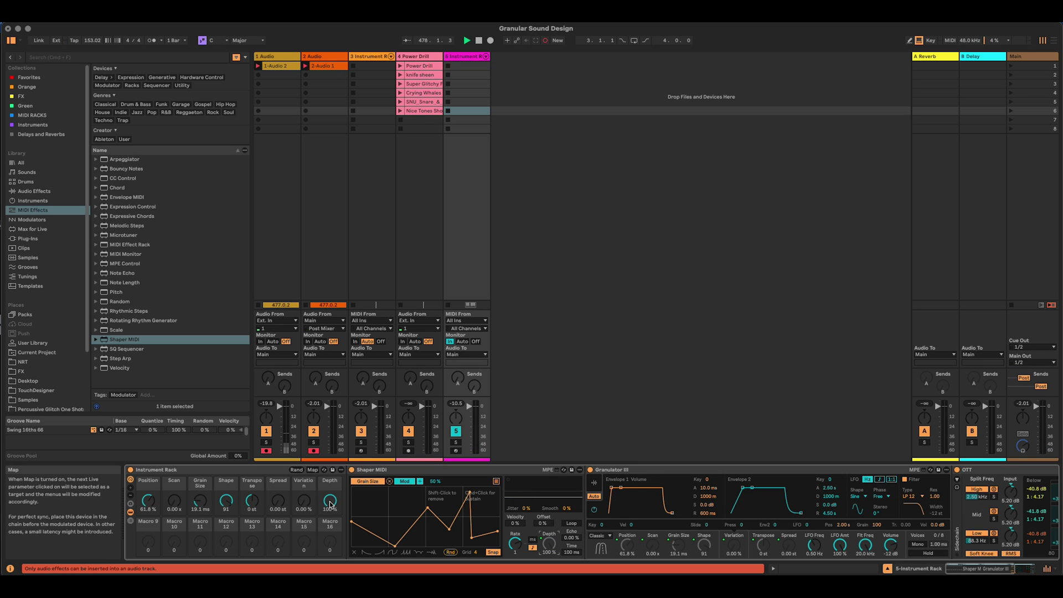
mouse_move(330, 504)
left_mouse_down()
mouse_move(330, 523)
mouse_move(330, 485)
left_mouse_up()
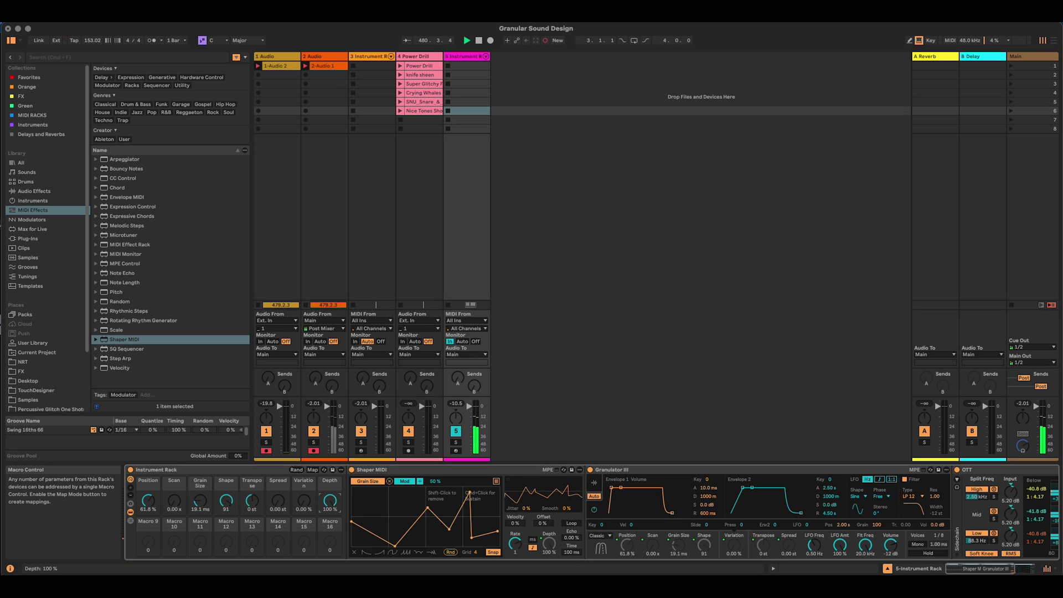
Step: Randomize the rack's macros three times, ending at Position 38.6%, Grain Size 97.4 ms, Transpose +6 st
left_click(297, 470)
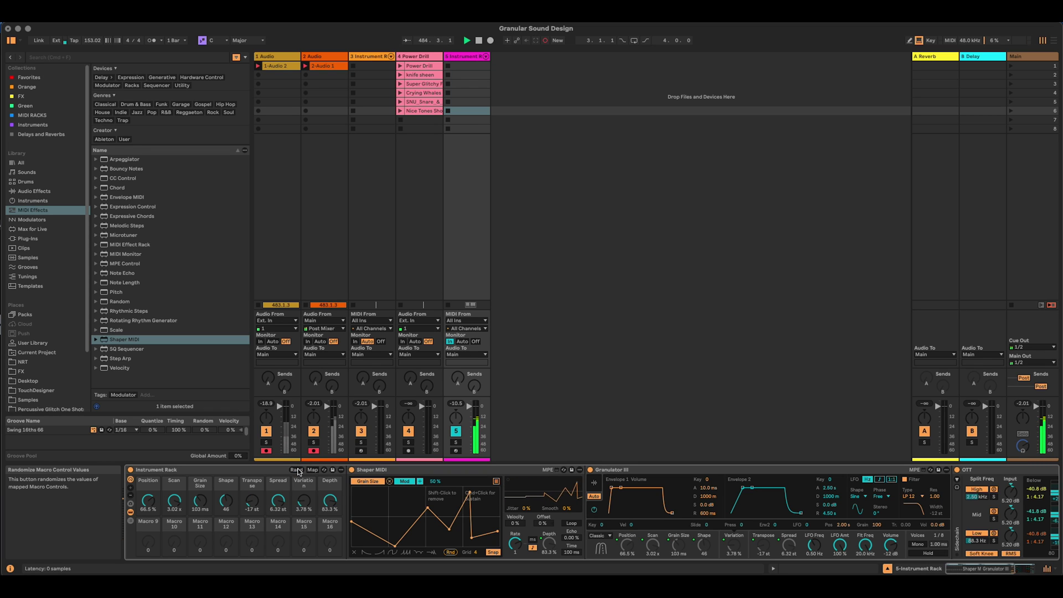
left_click(297, 470)
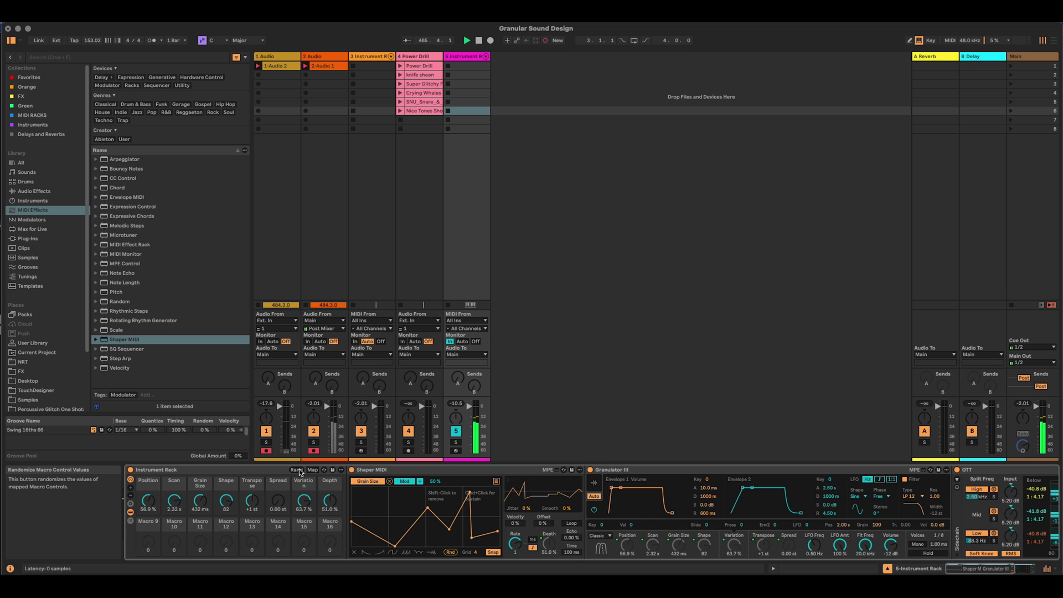
left_click(299, 470)
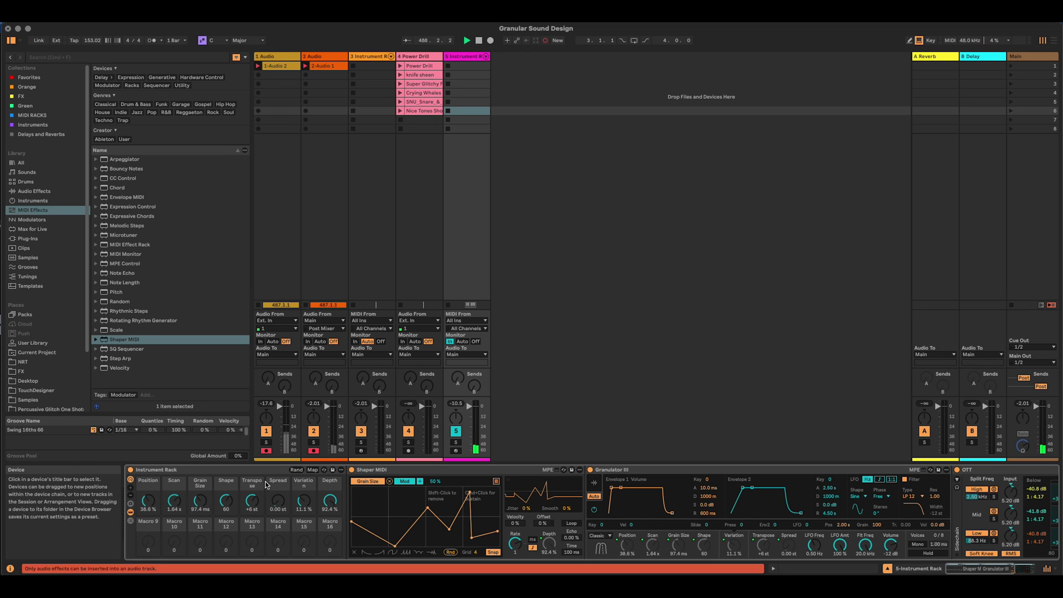
Step: Set Grain Size to 2 ms, Depth to 0% and Shape to about 84, then fine-tune the macros
left_click(312, 470)
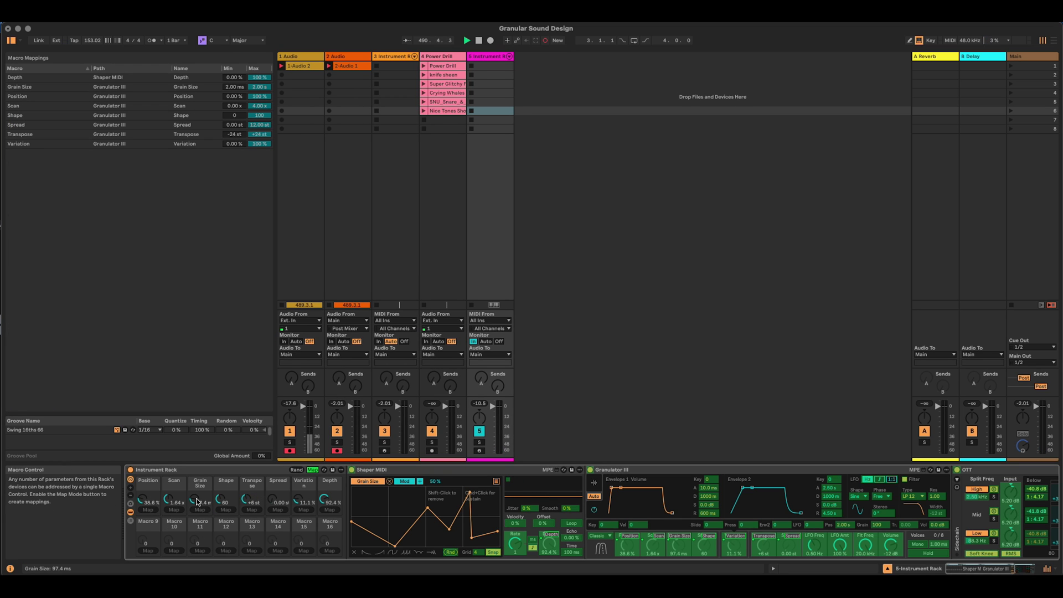
left_click(312, 469)
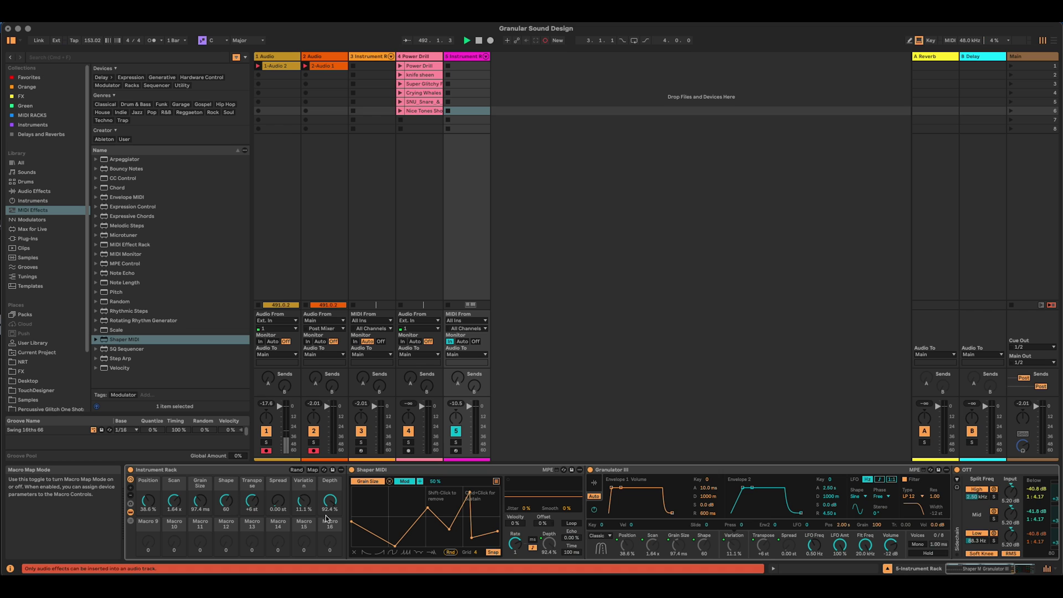
left_click_drag(200, 501, 200, 537)
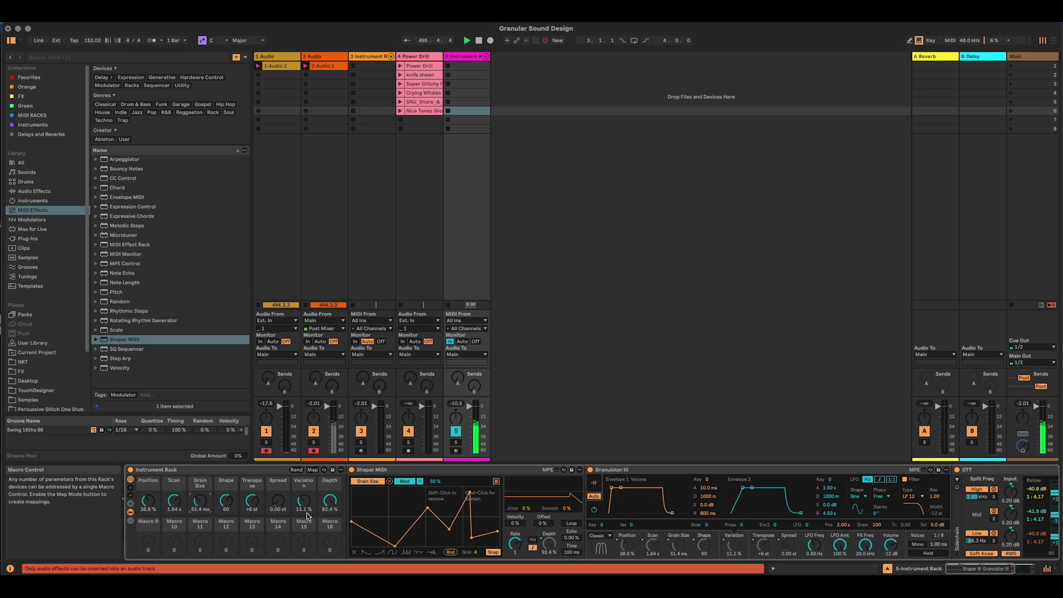
left_click_drag(326, 500, 325, 531)
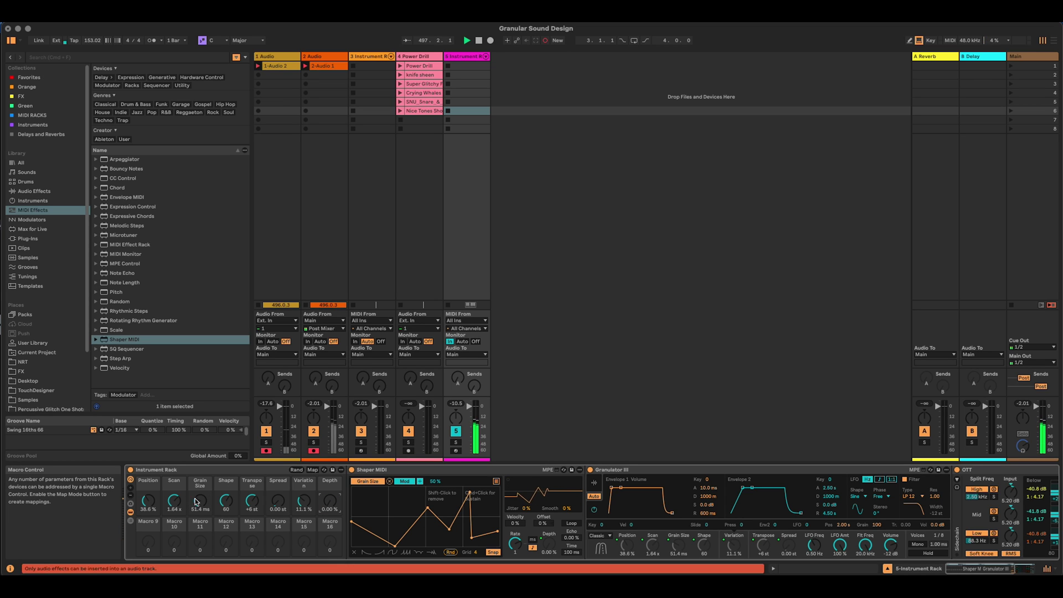
left_click_drag(225, 501, 251, 523)
left_click_drag(200, 501, 202, 513)
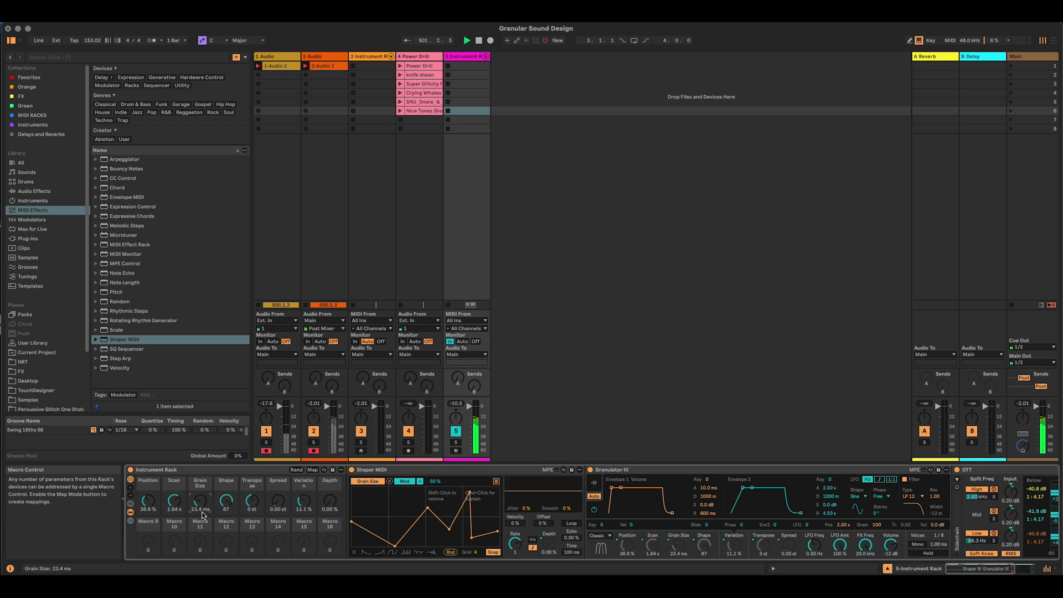
Step: Limit the Grain Size macro mapping to a 20 ms minimum and 720 ms maximum
left_click(313, 470)
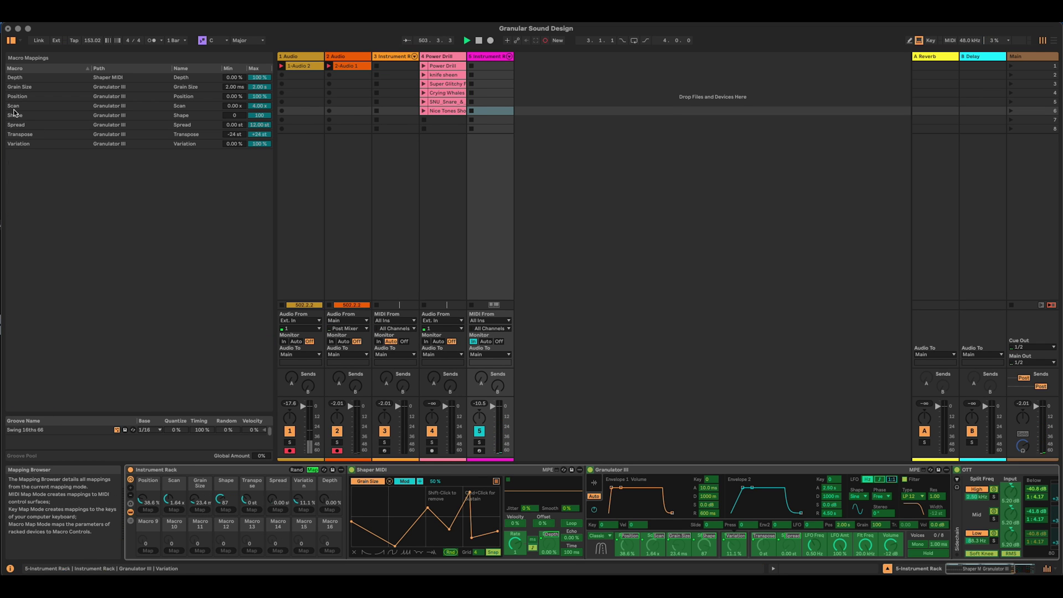
left_click(238, 89)
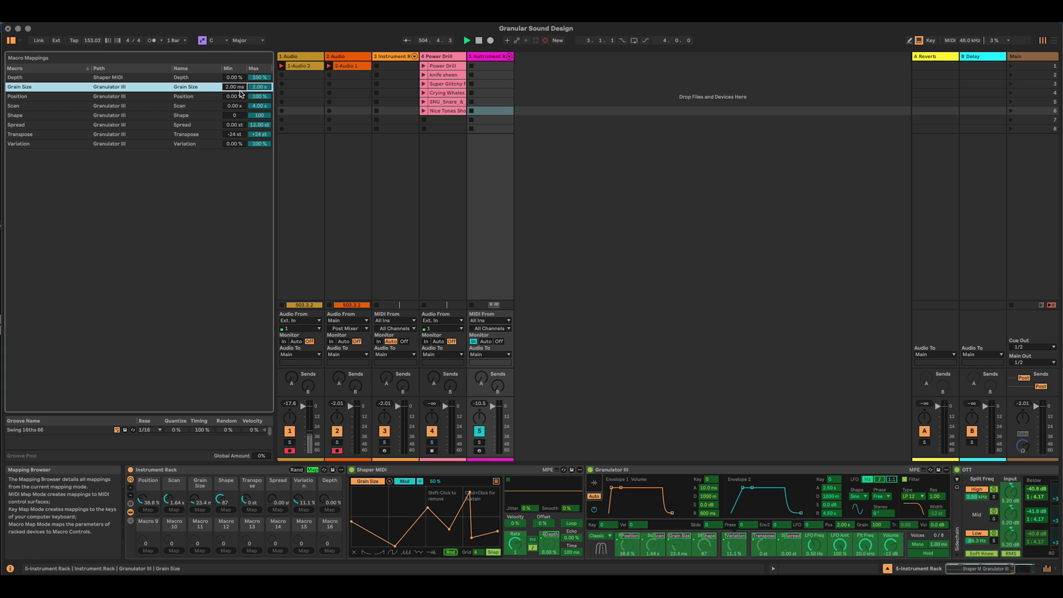
key("Return")
left_click(264, 87)
left_click(312, 469)
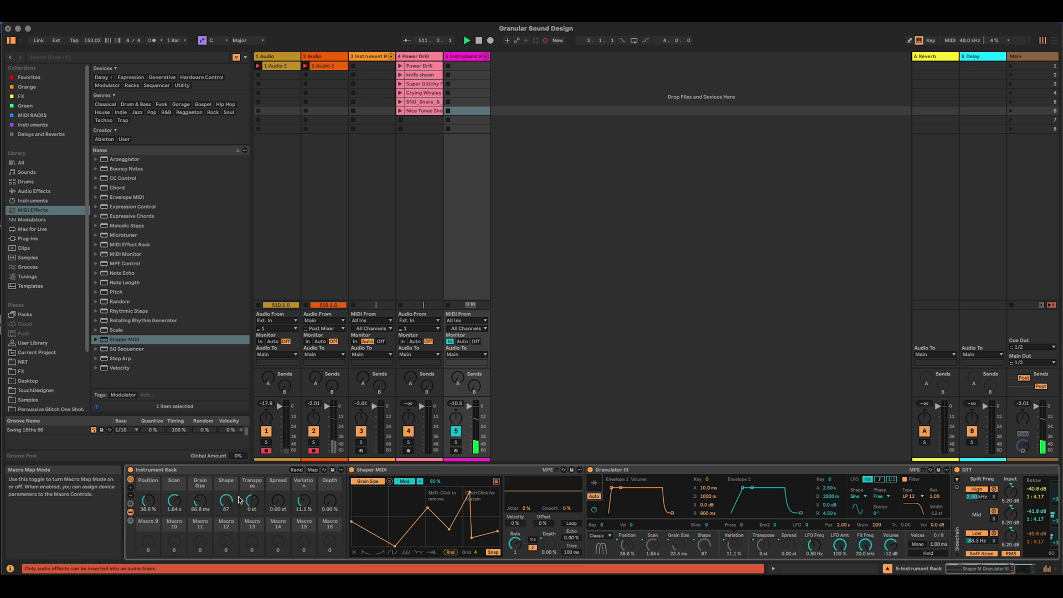
Step: Limit the Transpose macro mapping to a range of −12 to +12 st
left_click(313, 469)
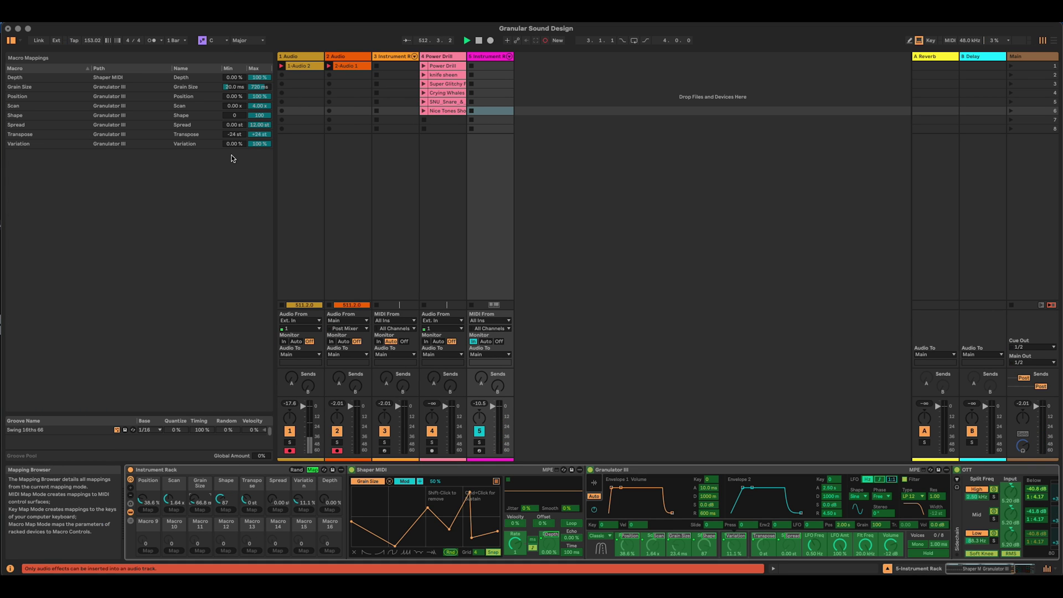
left_click(242, 136)
type("-1")
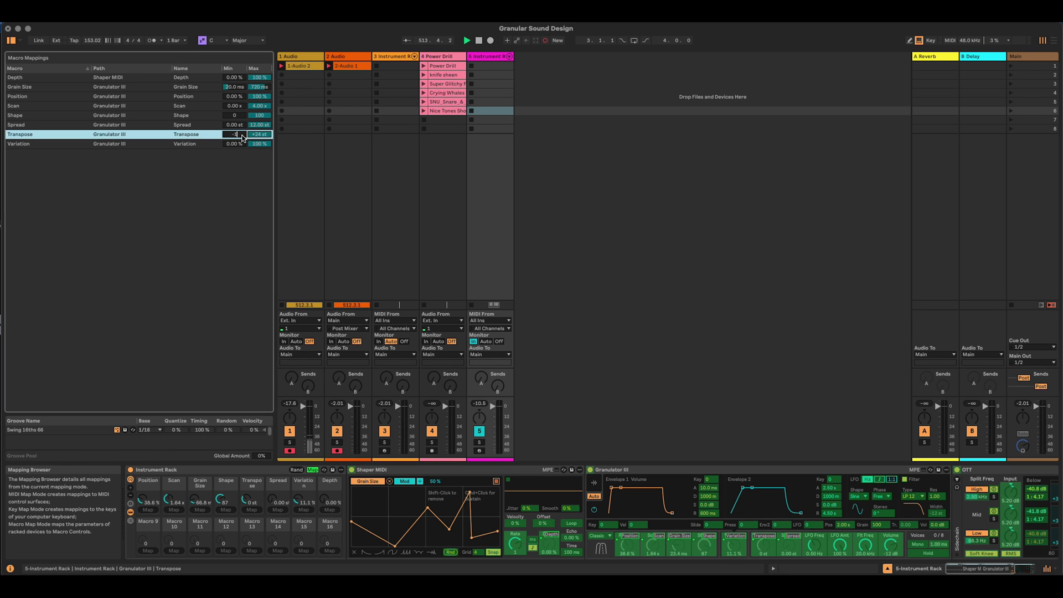
type("2 st")
key("Tab")
type("12")
key("Return")
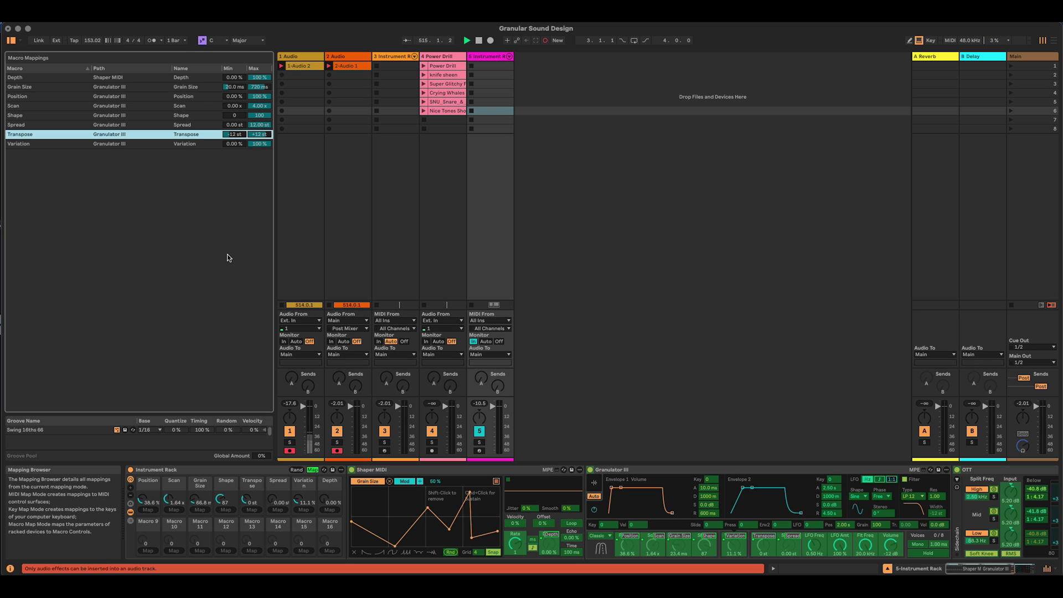
left_click(313, 469)
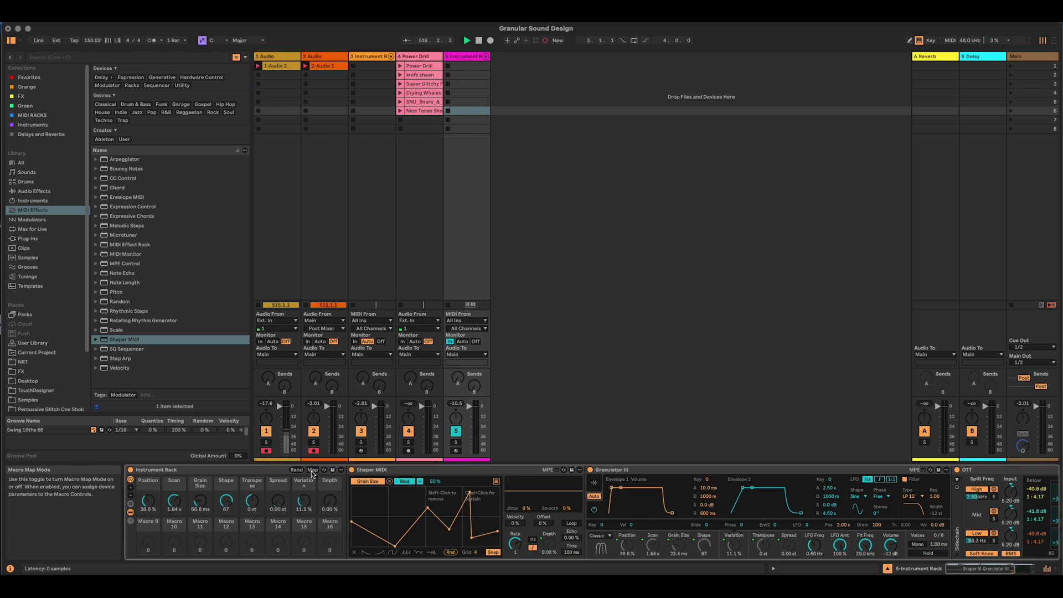
Step: Randomize the macros three times, ending at Position 72.0%, Grain Size 67.6 ms, Transpose +11 st, Depth 95.9%
left_click(296, 470)
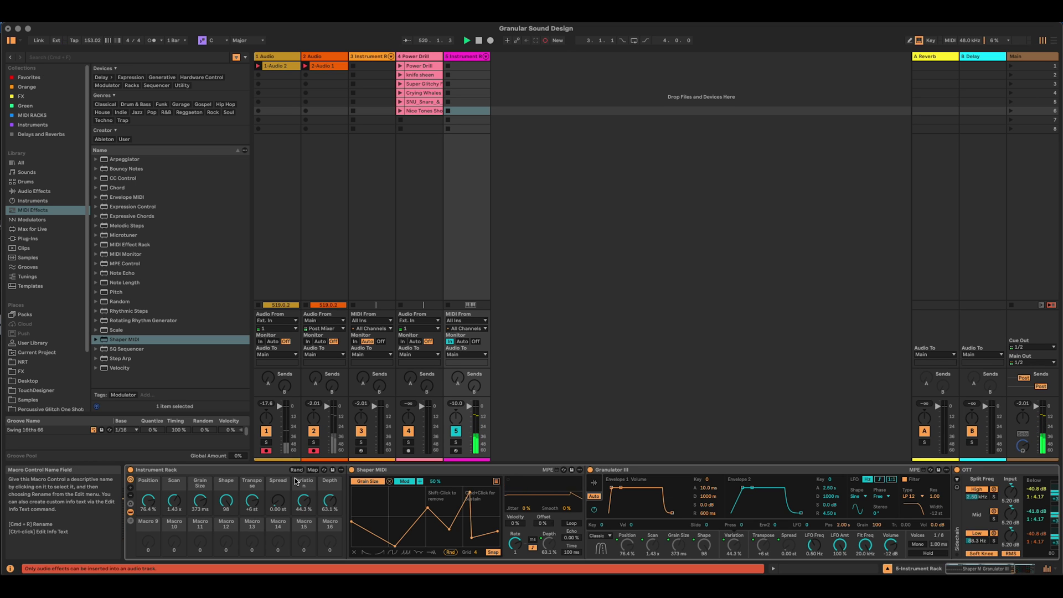
left_click(297, 470)
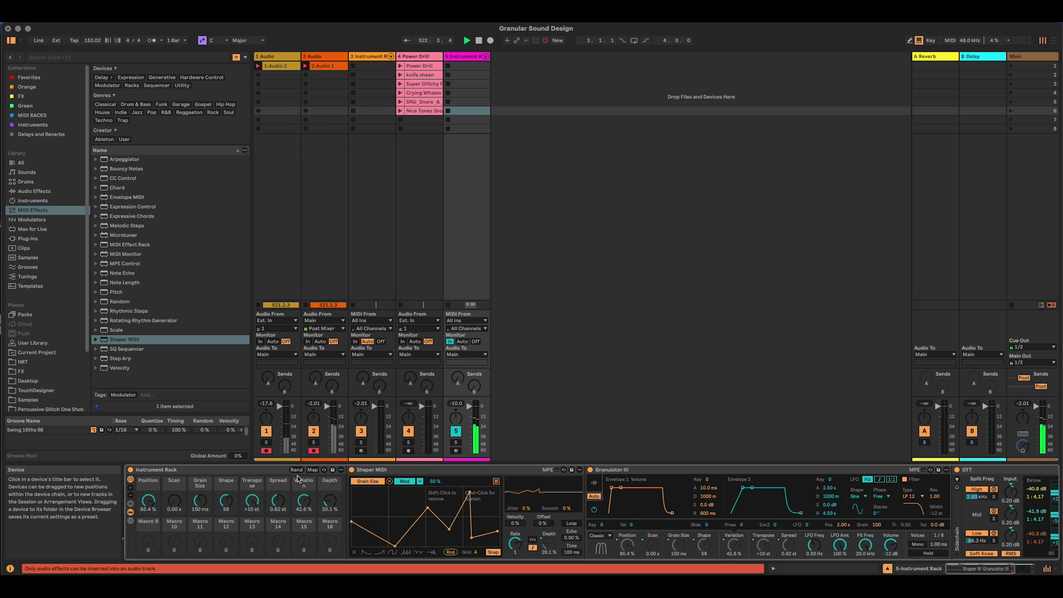
left_click(299, 471)
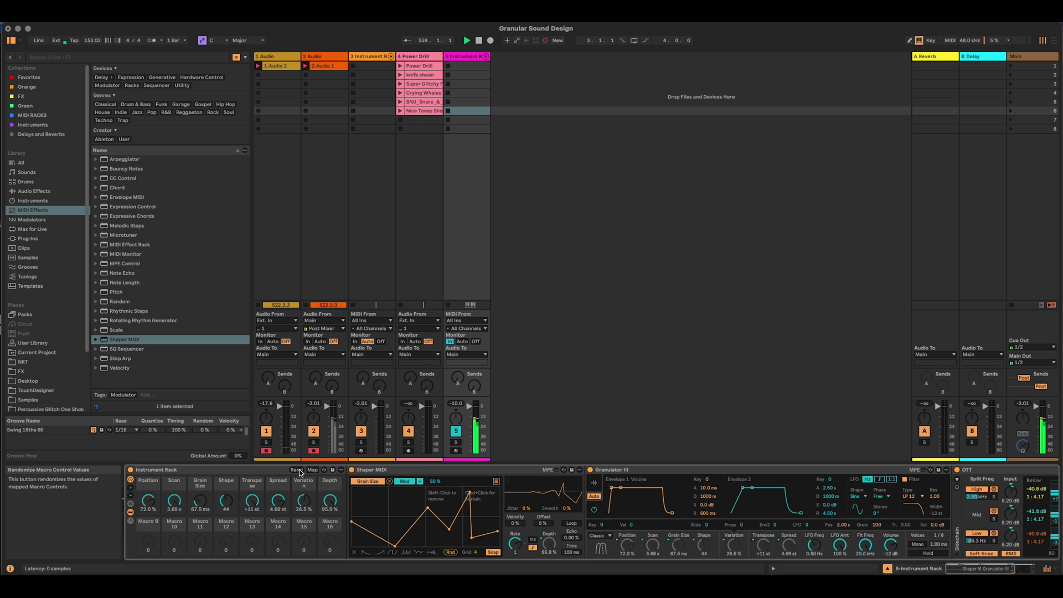
Step: Randomize the rack's macros six more times, then move a device to another spot in the chain
left_click(299, 471)
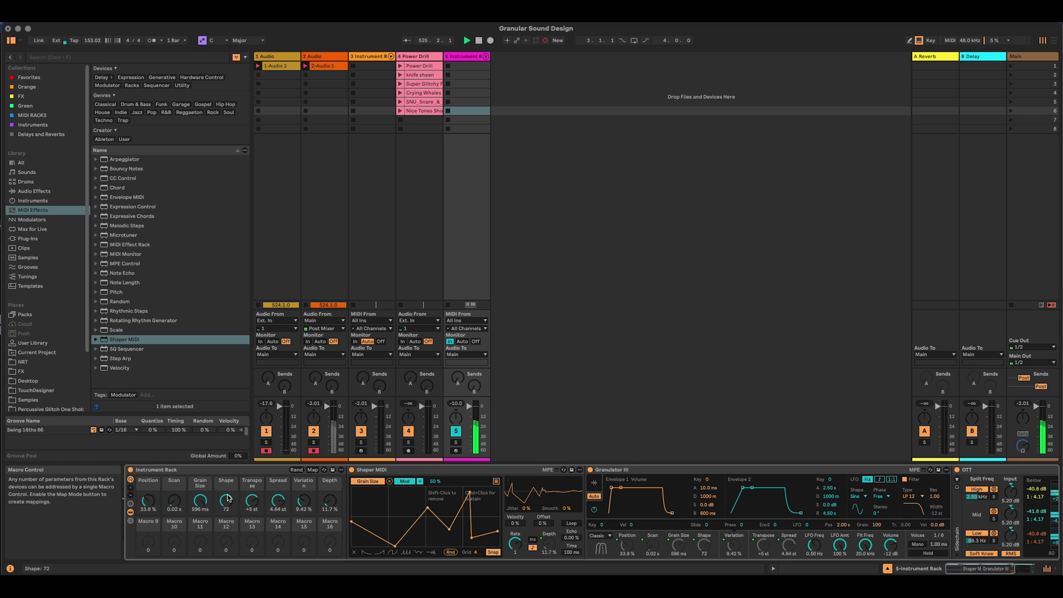
left_click(295, 471)
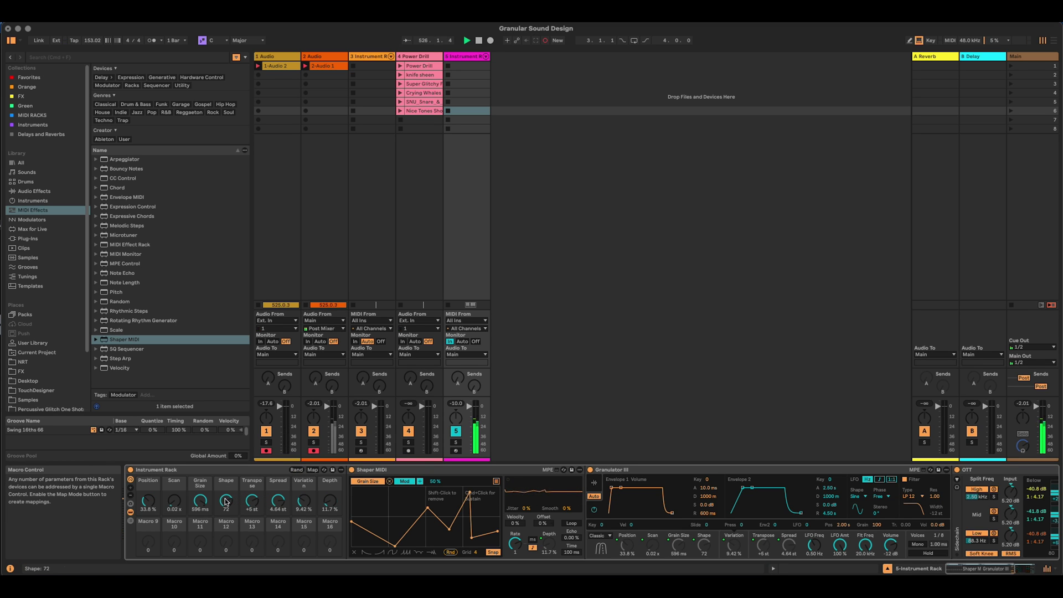
left_click(296, 471)
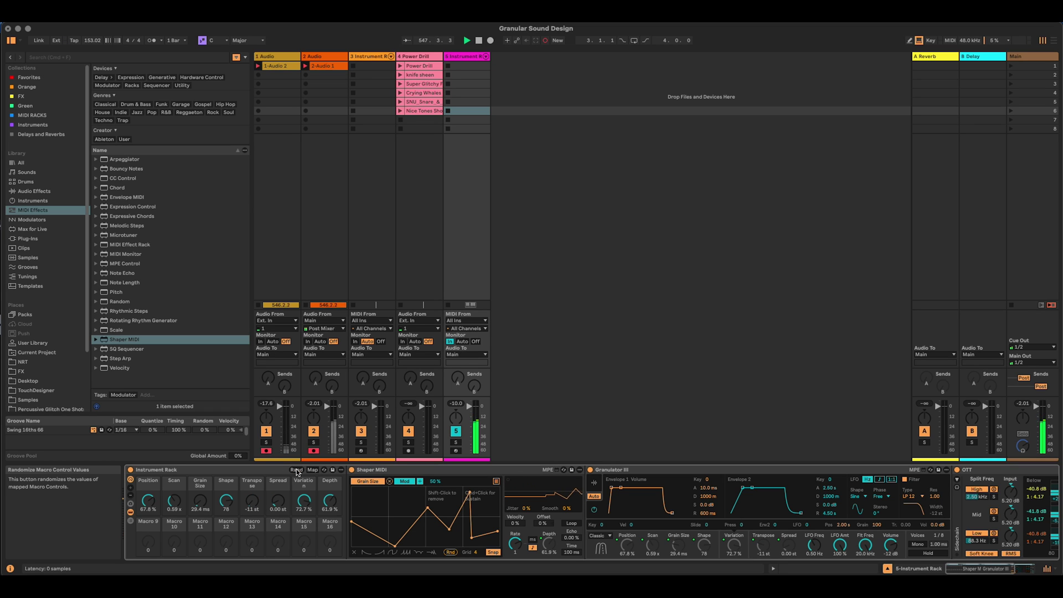
left_click(297, 470)
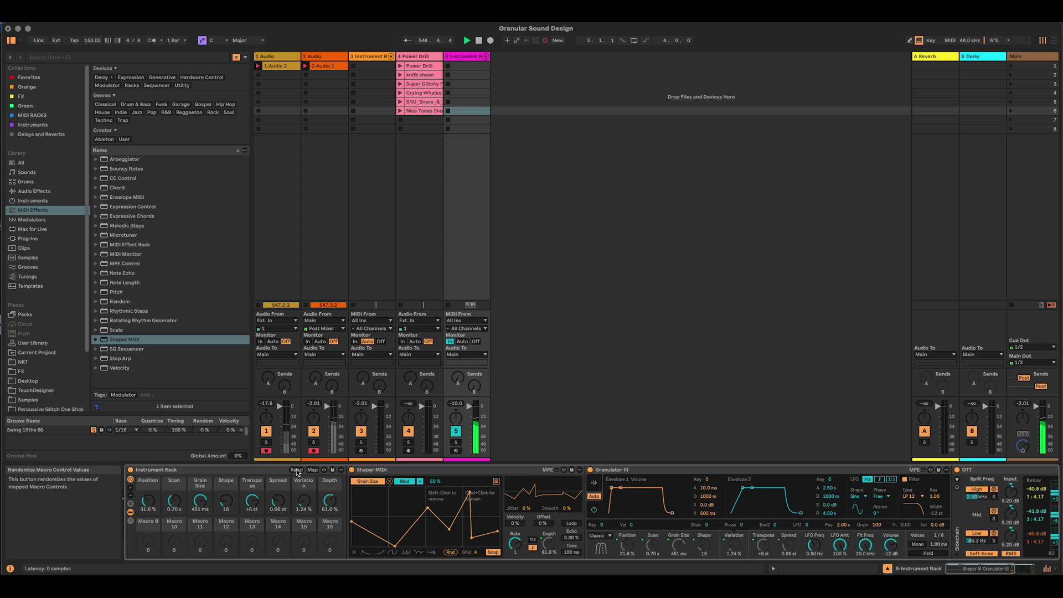
left_click(297, 470)
left_click(297, 471)
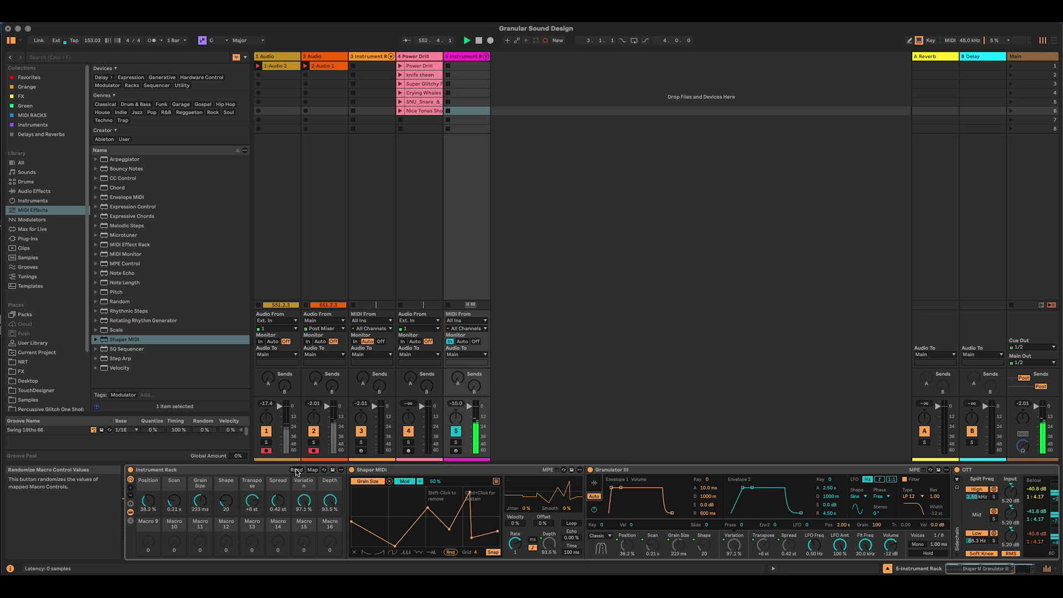
left_click_drag(620, 472, 253, 496)
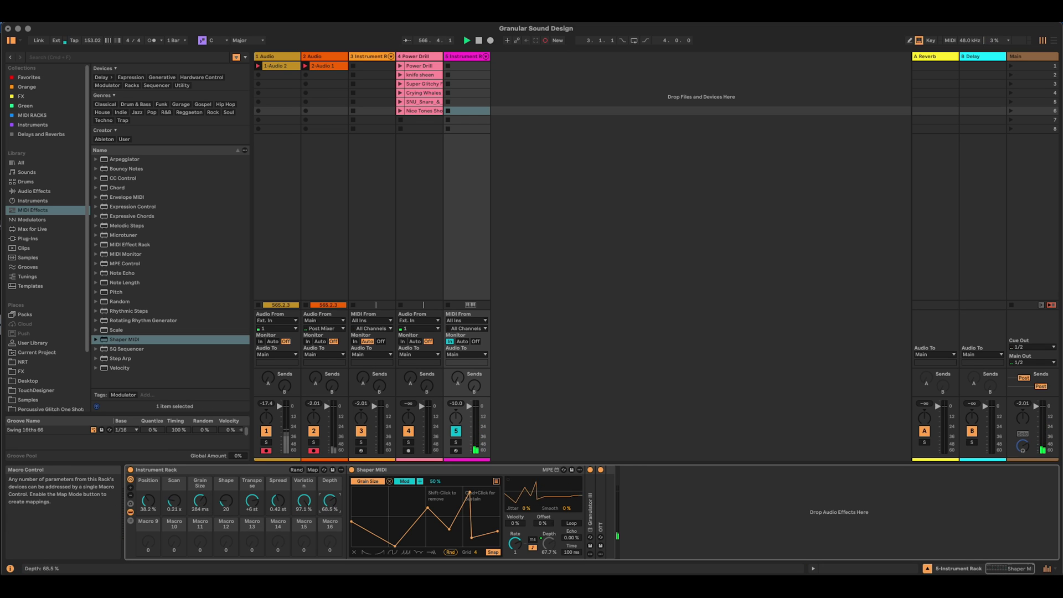
Step: Lower the Shape macro, set Variation to 0%, adjust Position, and show the rack's macro variations
left_click_drag(223, 500, 223, 512)
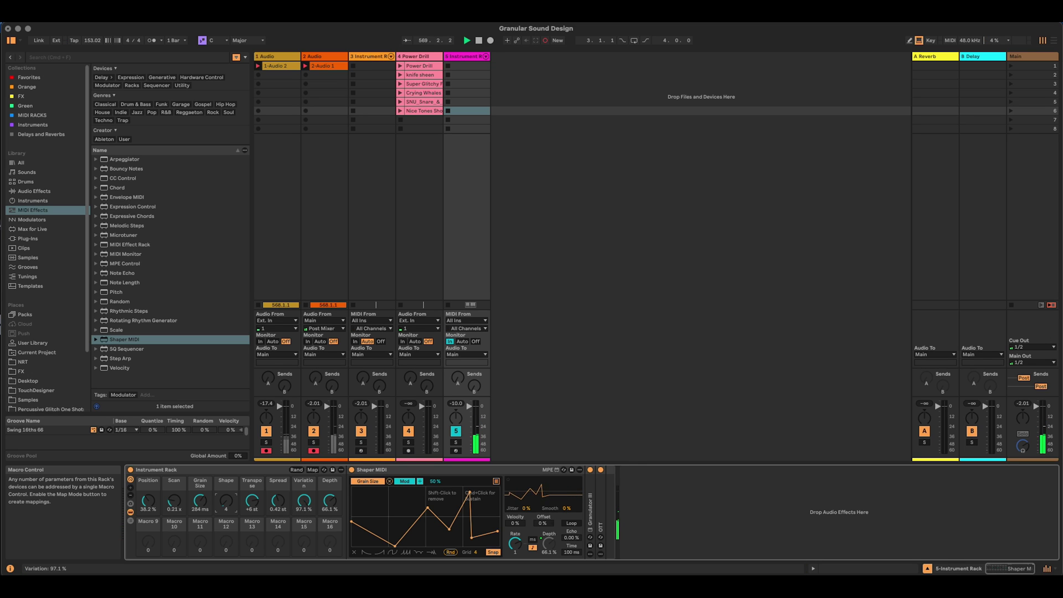
left_click_drag(303, 500, 303, 532)
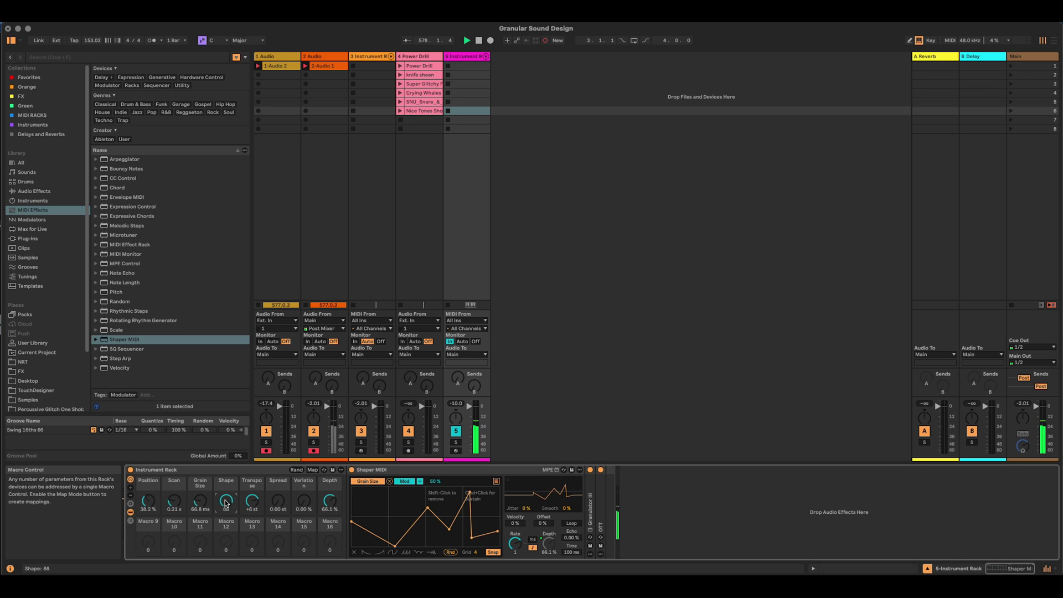
left_click_drag(147, 501, 148, 499)
left_click_drag(148, 501, 147, 502)
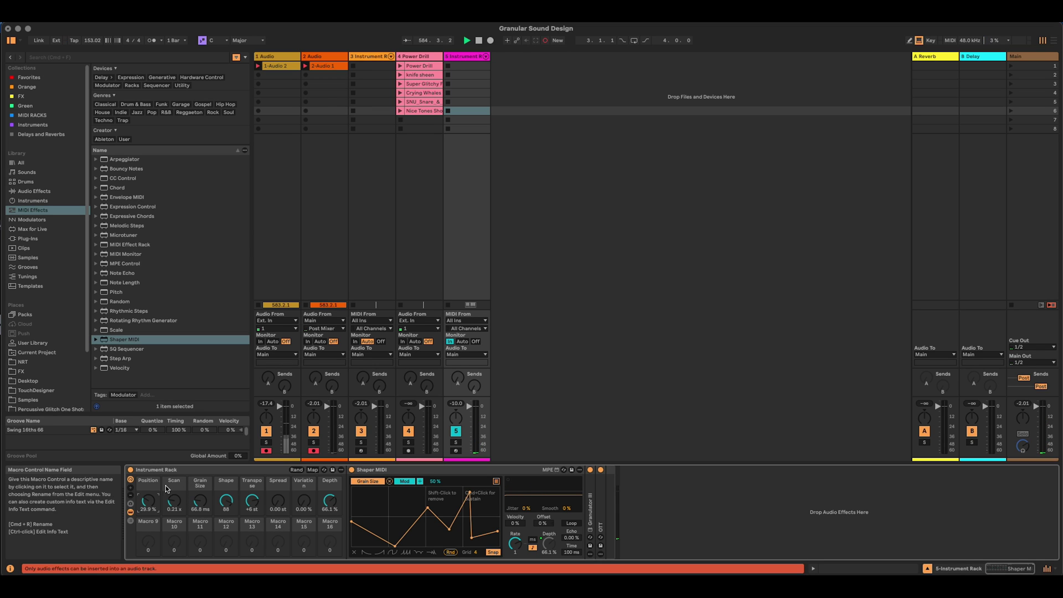
left_click(131, 504)
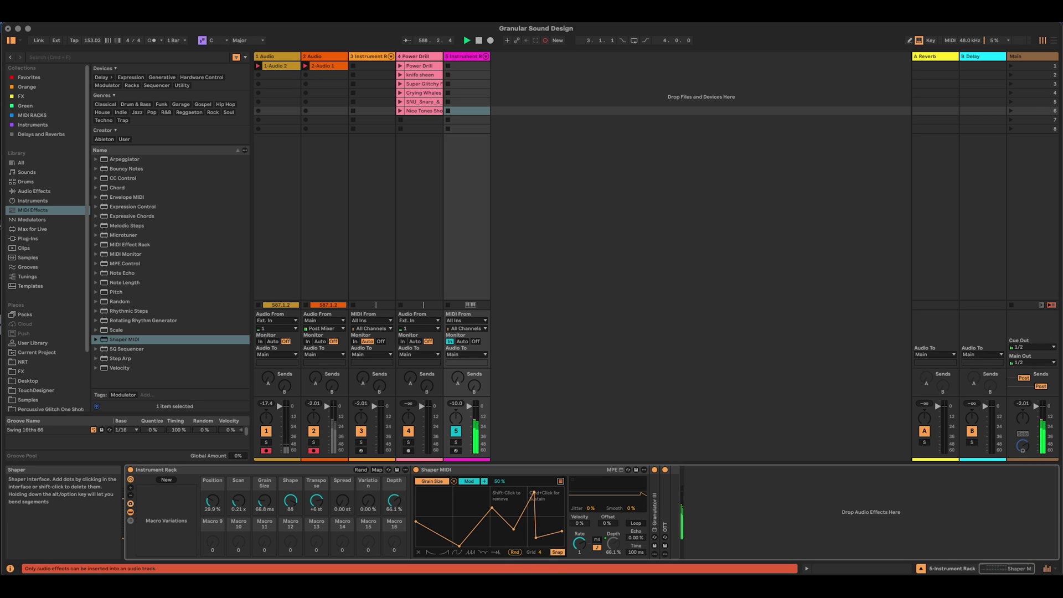
Step: Re-randomize the Shaper MIDI envelope four times, then randomize the rack's macro values
left_click(516, 552)
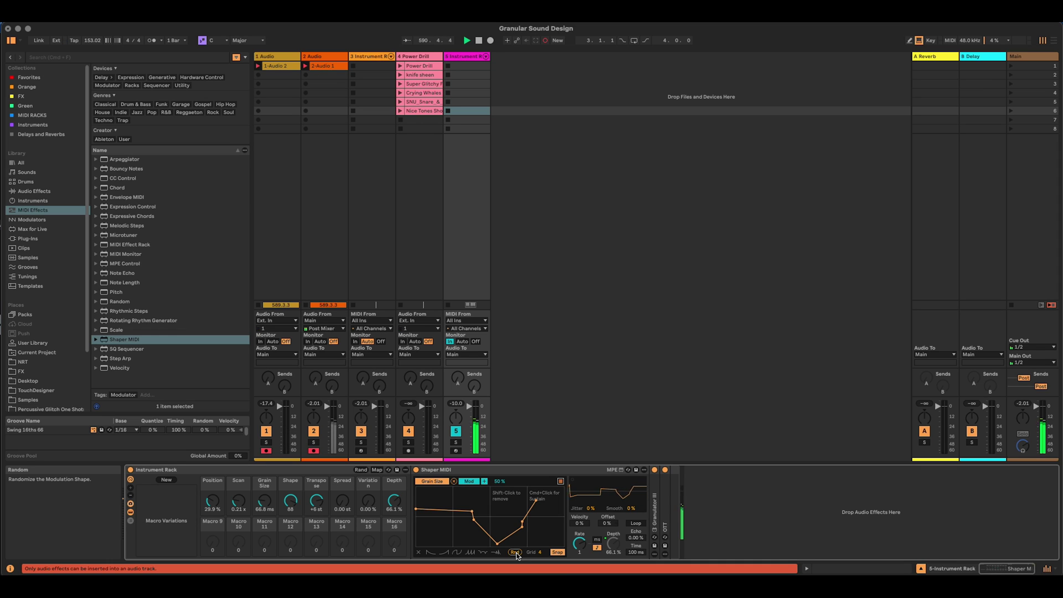
left_click(516, 553)
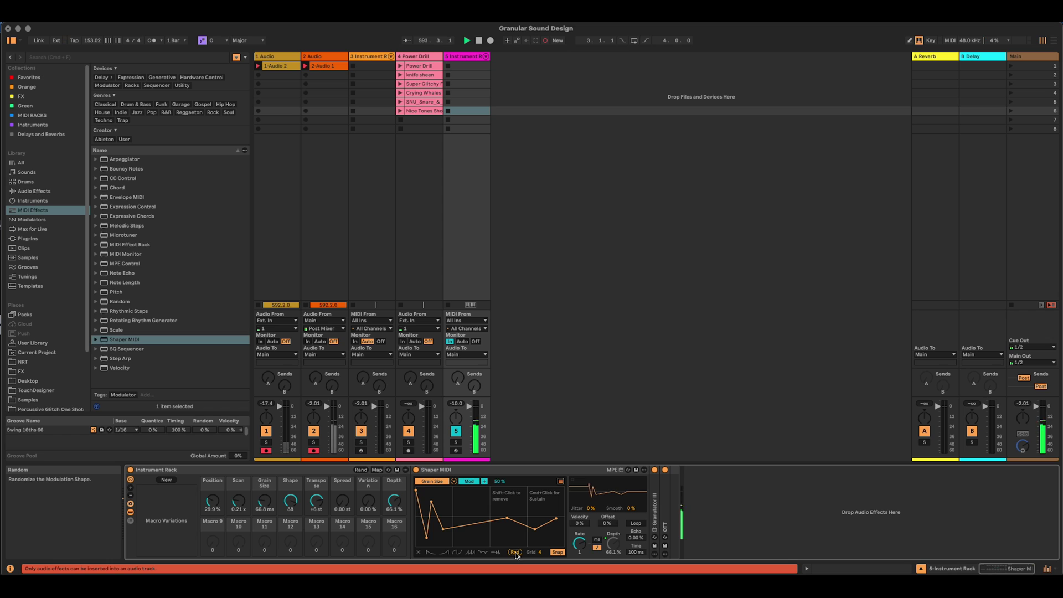
left_click(515, 553)
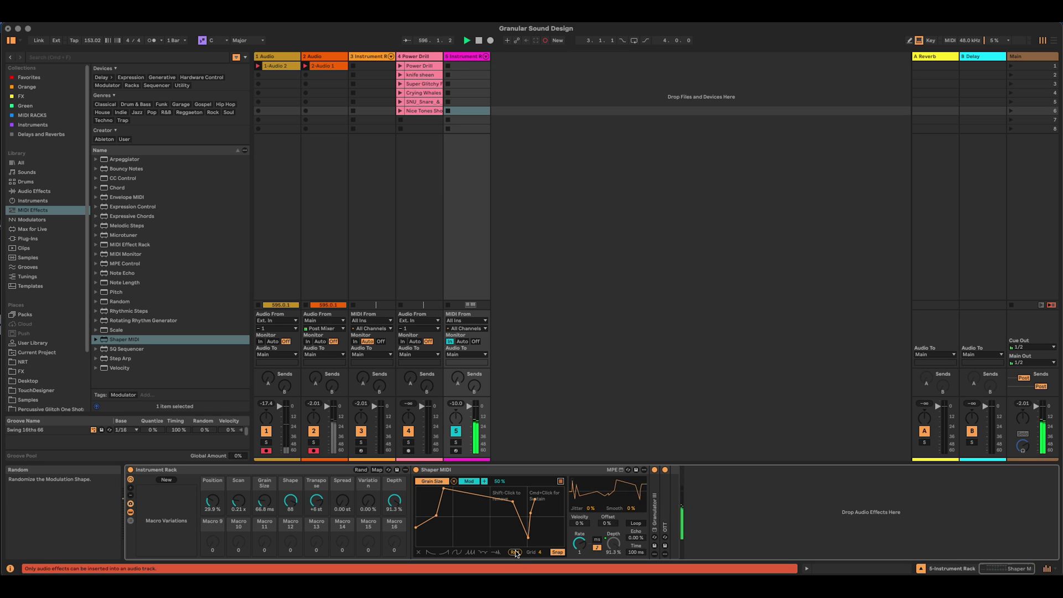
left_click(515, 553)
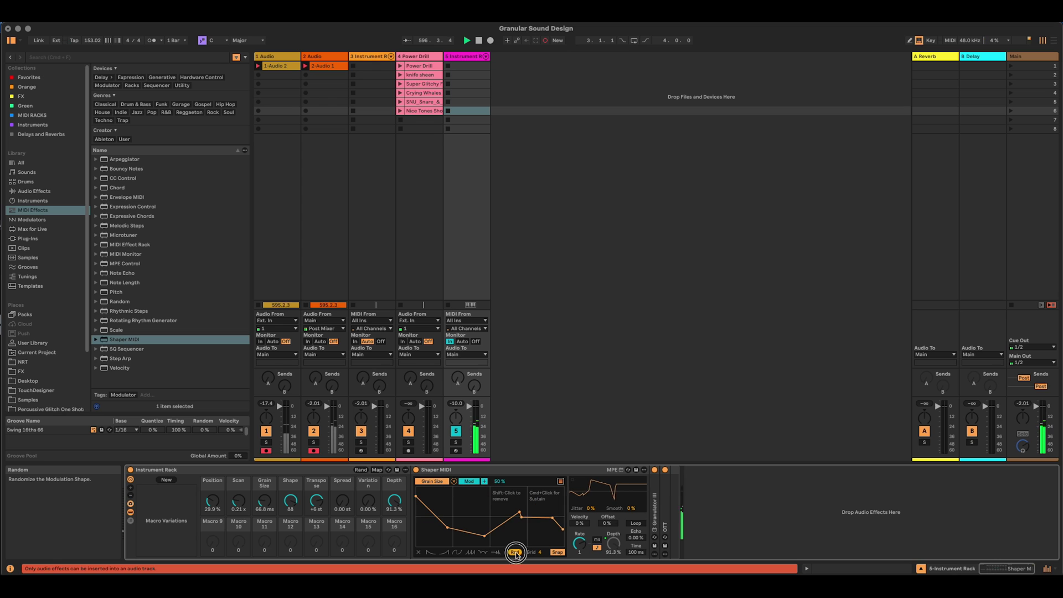
left_click(361, 470)
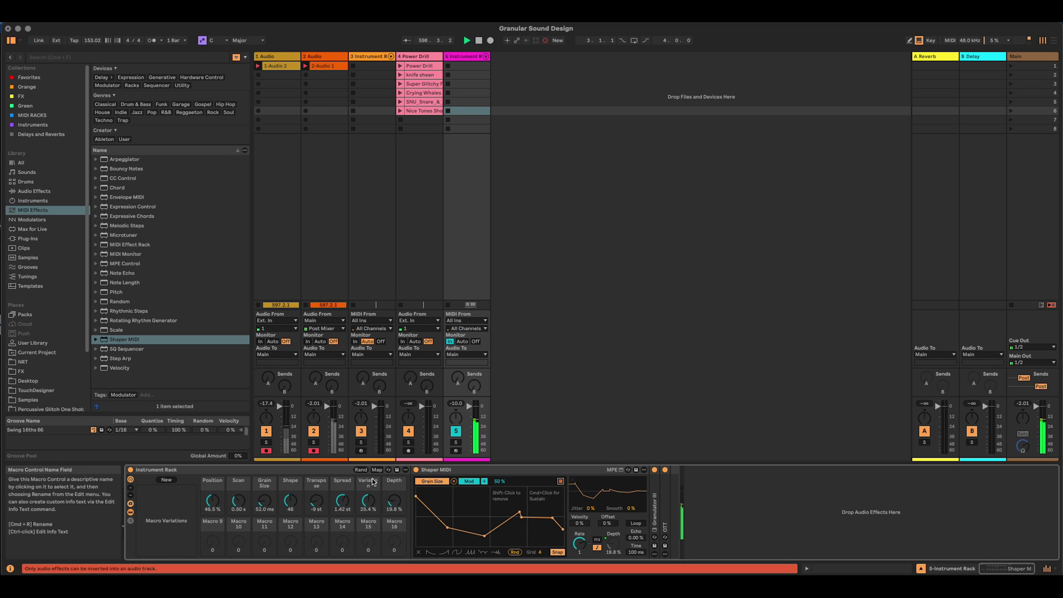
left_click(653, 415)
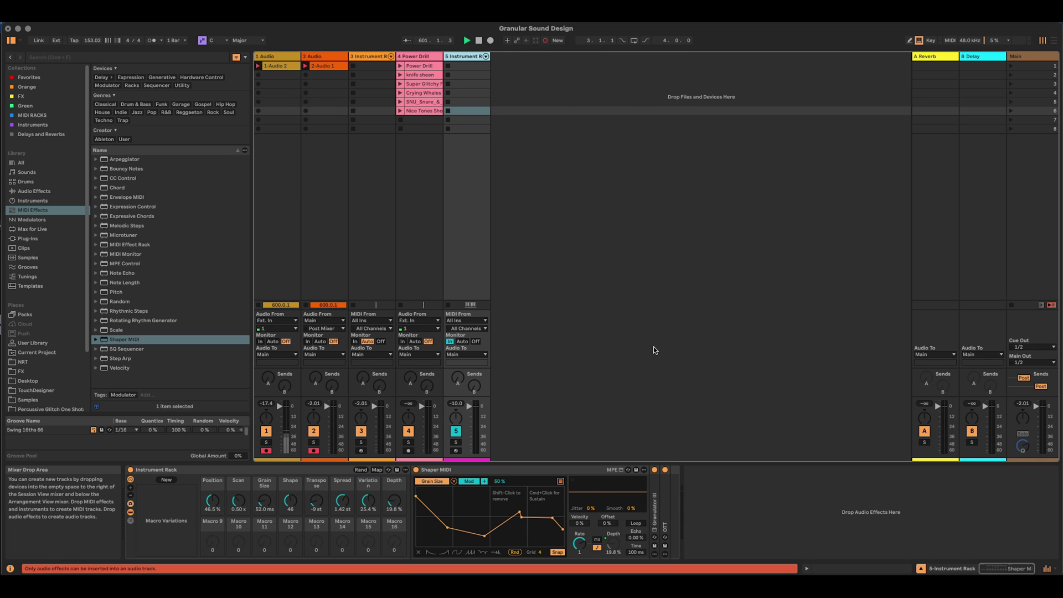
Step: Add a Limiter at the end of the chain and Roar between OTT and the Limiter
left_click(51, 189)
left_click_drag(121, 262, 671, 509)
left_click(99, 279)
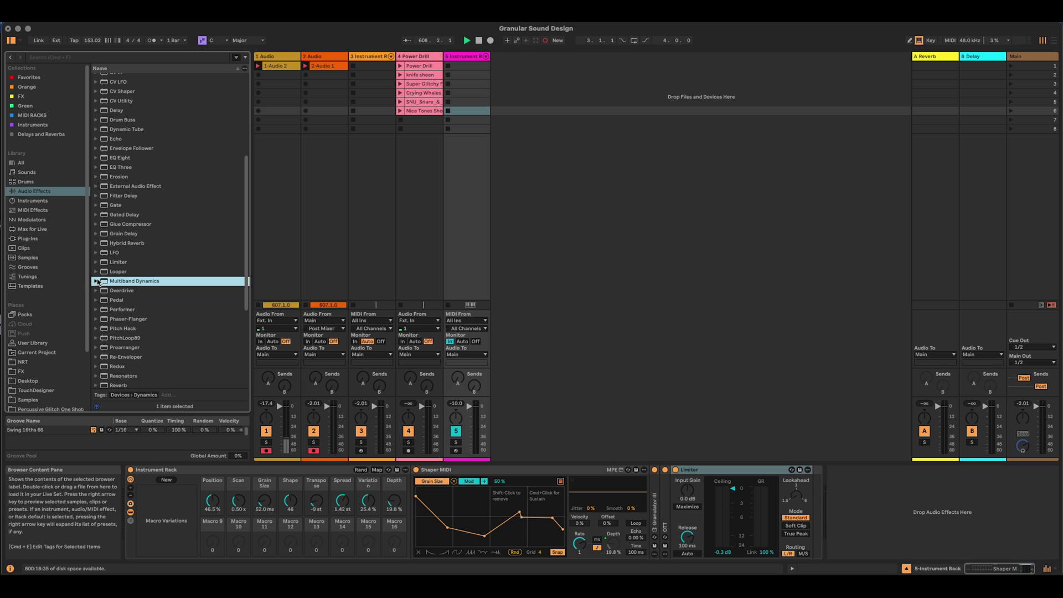
key("Left")
scroll(150, 355, "down", 3)
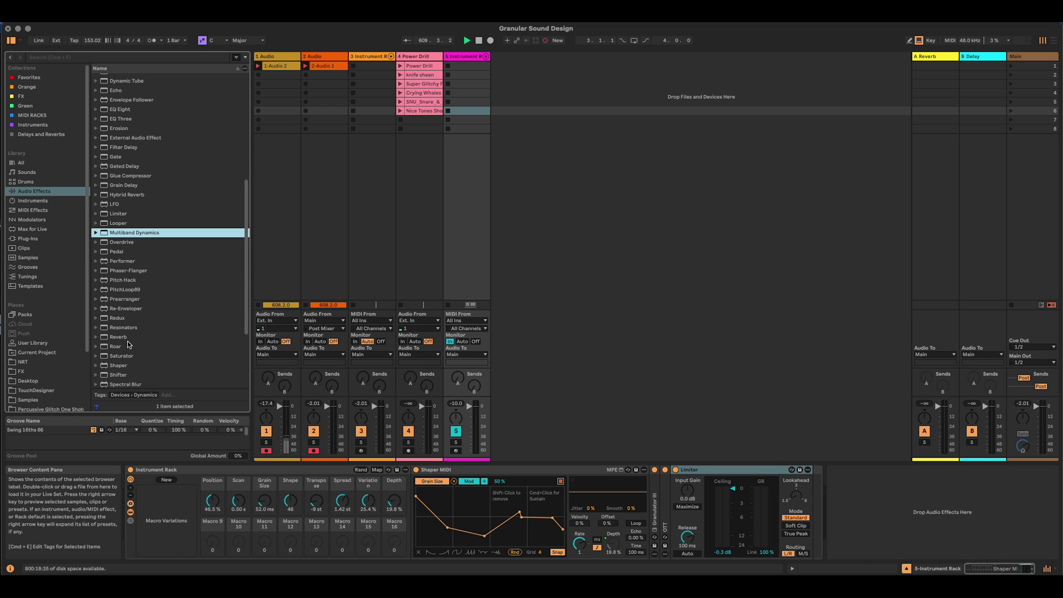
left_click_drag(110, 346, 668, 488)
Step: Set Roar to Single routing with a Tube shaper and raise its shaper Amount to 65%
left_click(700, 535)
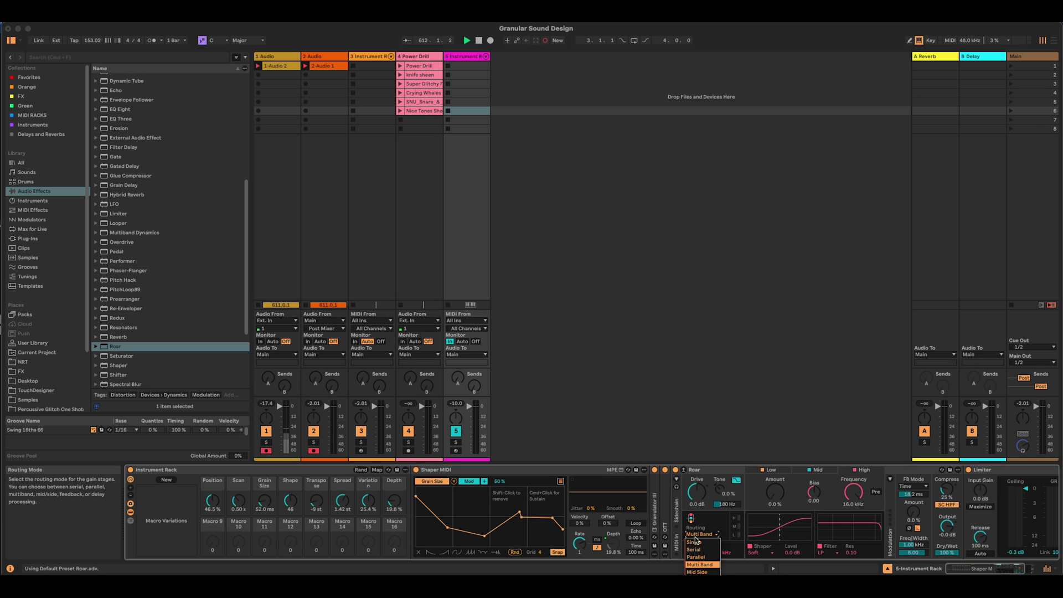
left_click(698, 542)
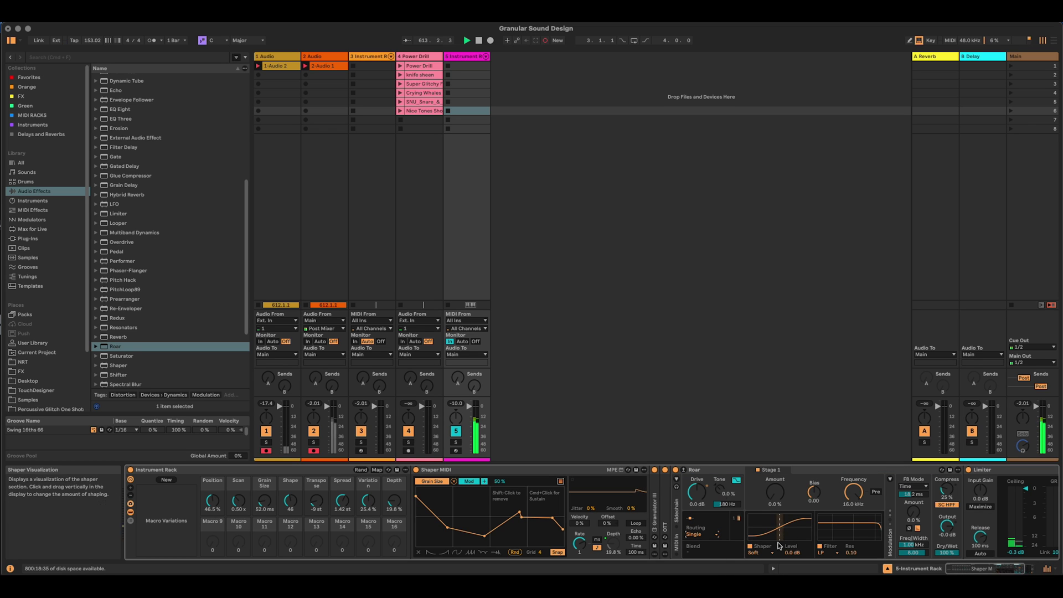
left_click(767, 553)
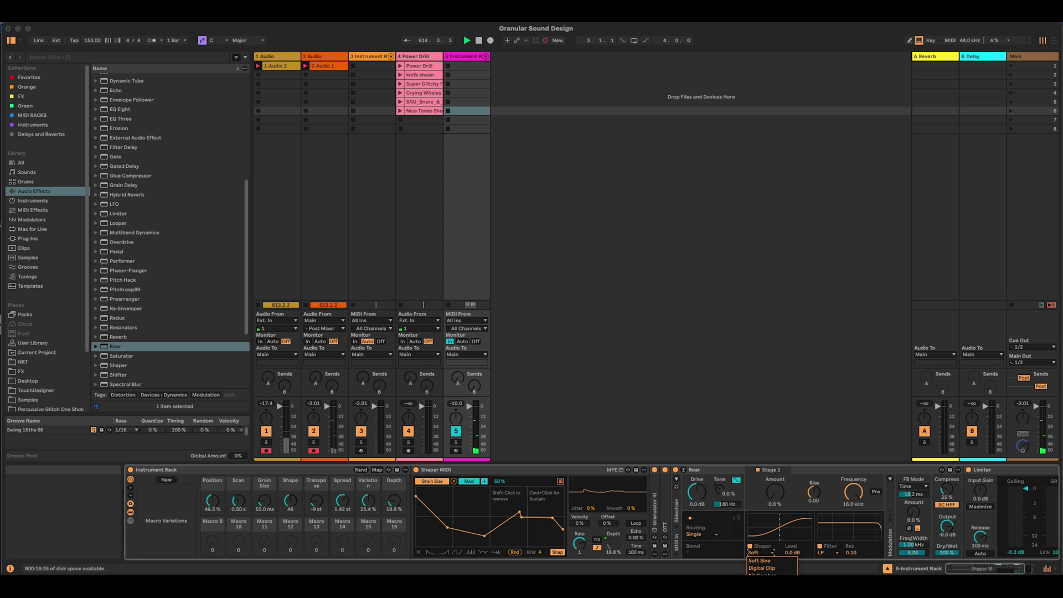
left_click(764, 575)
left_click_drag(775, 491, 775, 468)
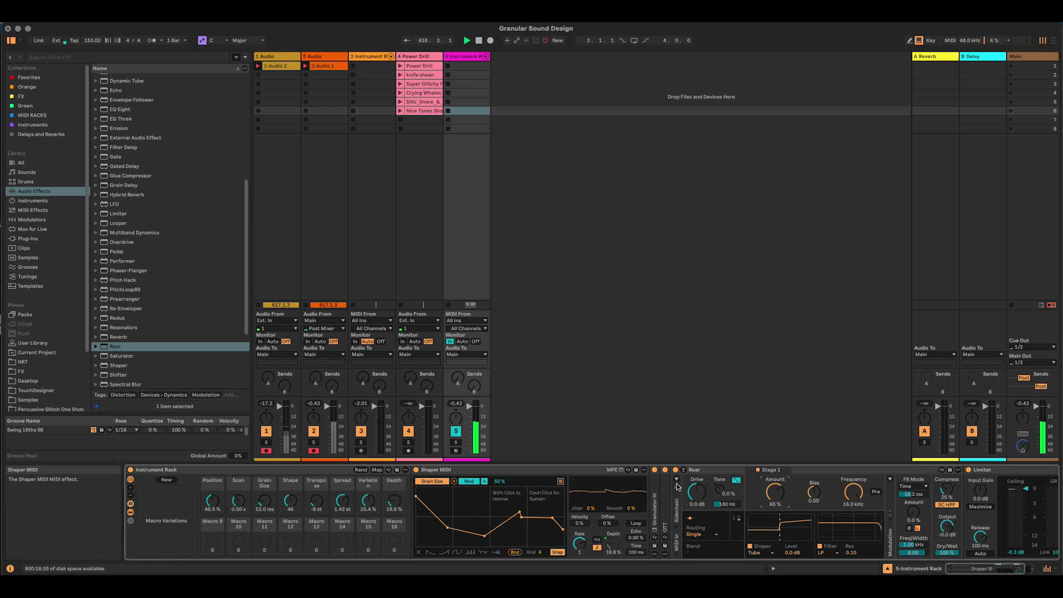
Step: Shorten Granulator III's Envelope 1 release, reset Transpose to 0 st, and raise Roar's feedback to 15%
double_click(655, 508)
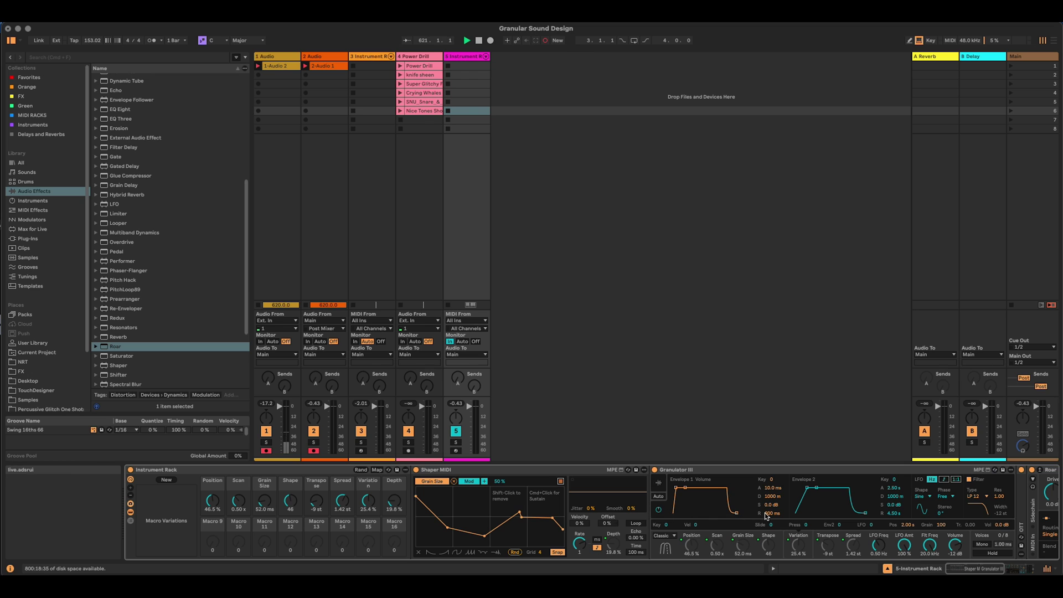
mouse_move(773, 513)
left_mouse_down()
mouse_move(771, 524)
mouse_move(774, 509)
left_mouse_up()
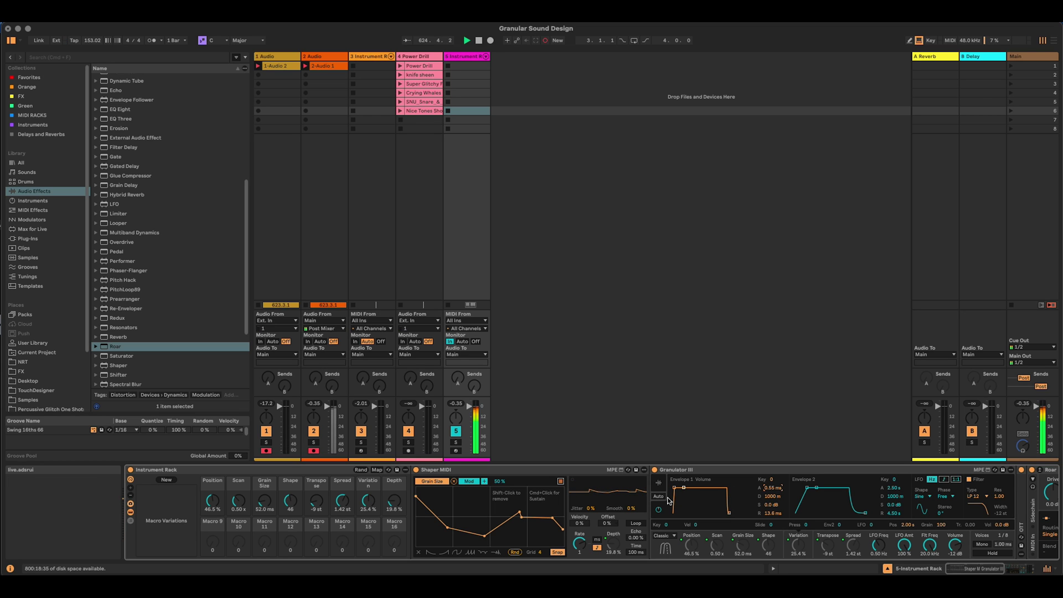
left_click_drag(316, 501, 316, 493)
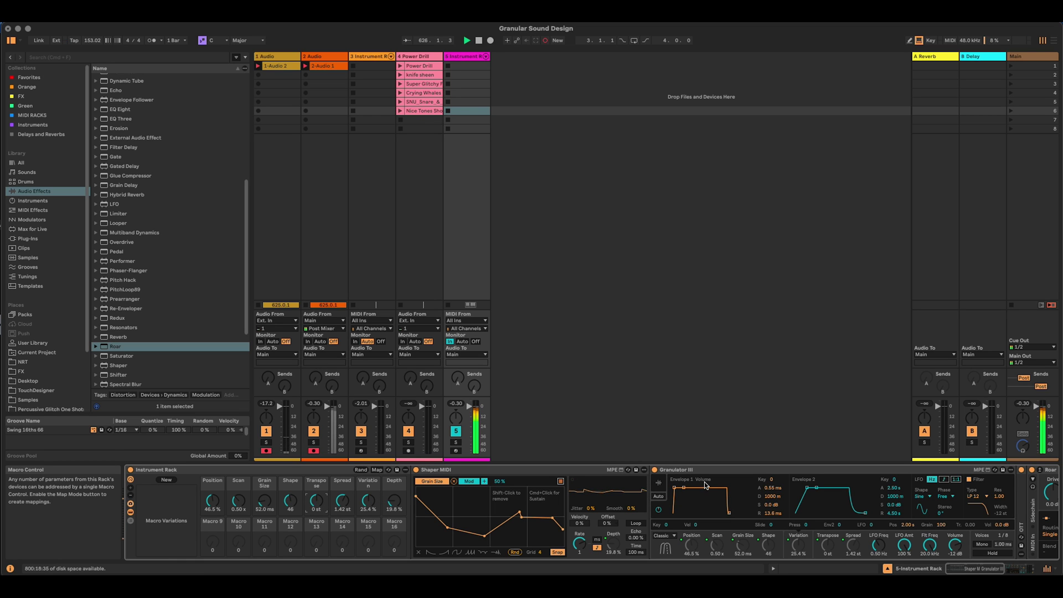
double_click(768, 470)
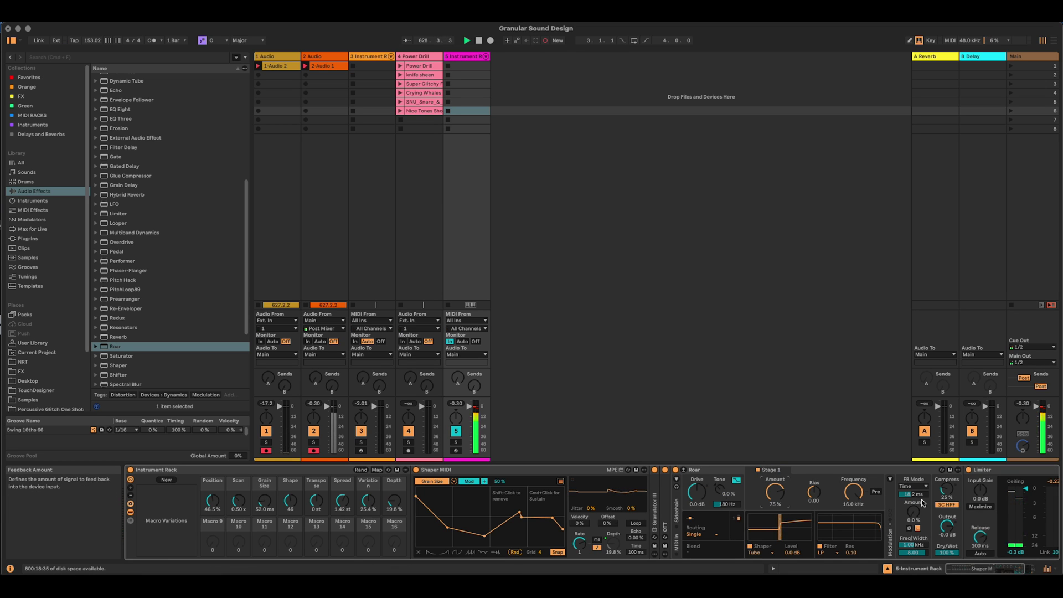
left_click_drag(914, 512, 917, 513)
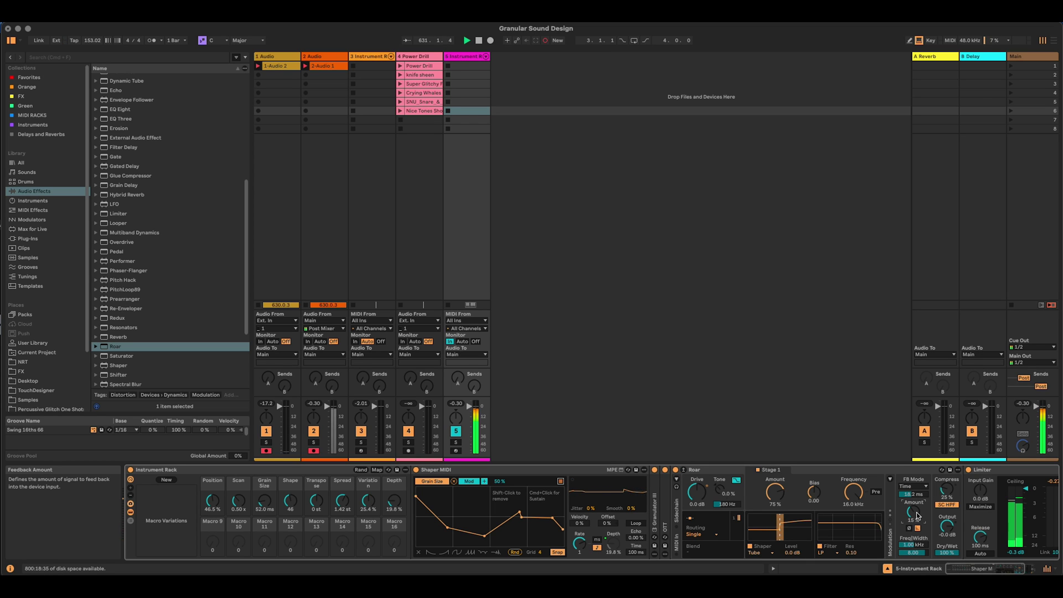
Step: Map Roar's Shaper and Feedback Amounts to Macro 12, lowering the feedback mapping's maximum
right_click(774, 495)
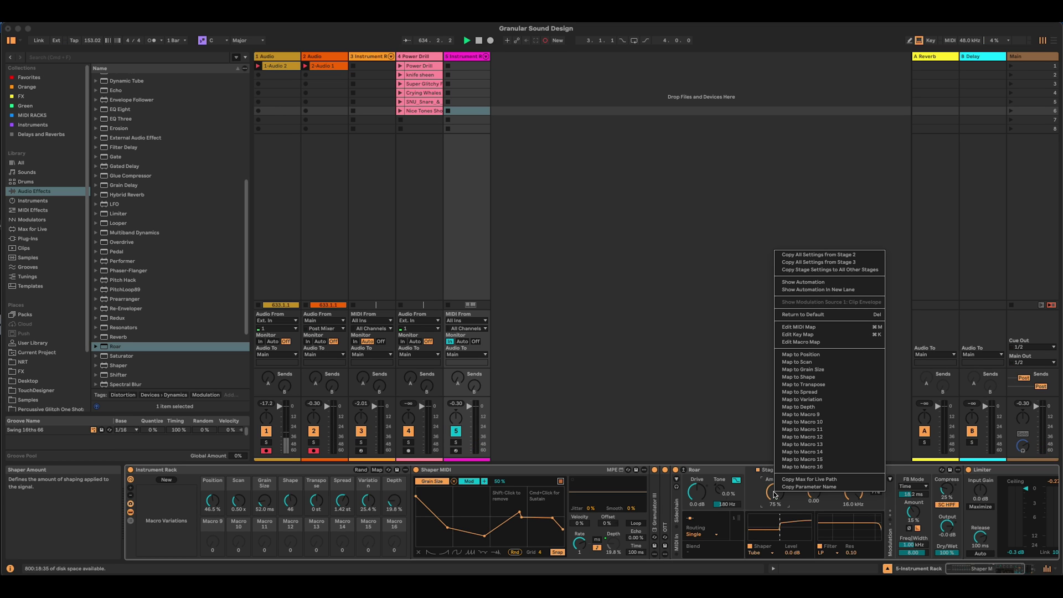
left_click(853, 437)
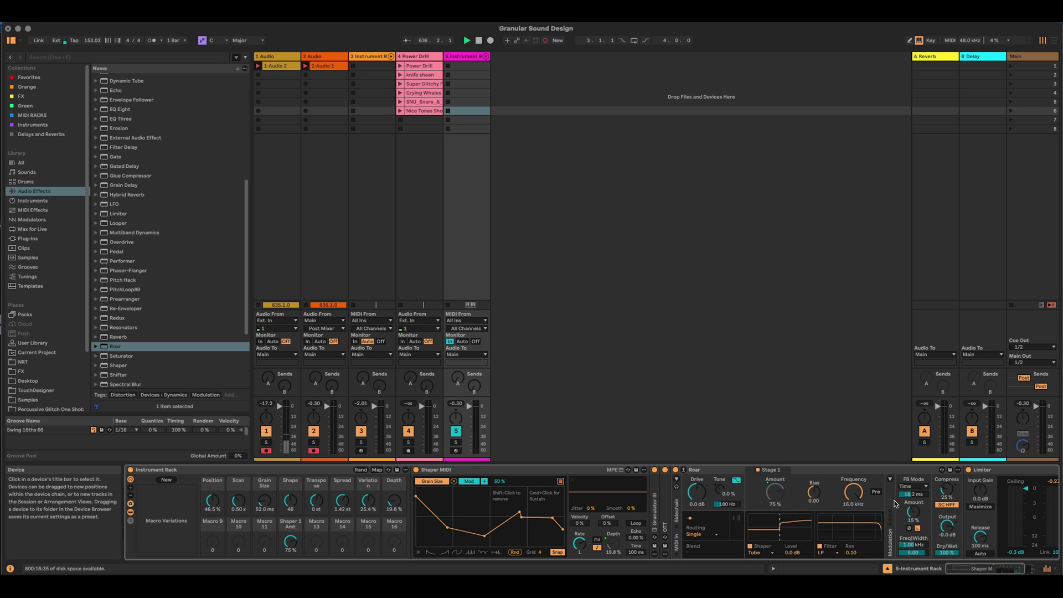
right_click(912, 514)
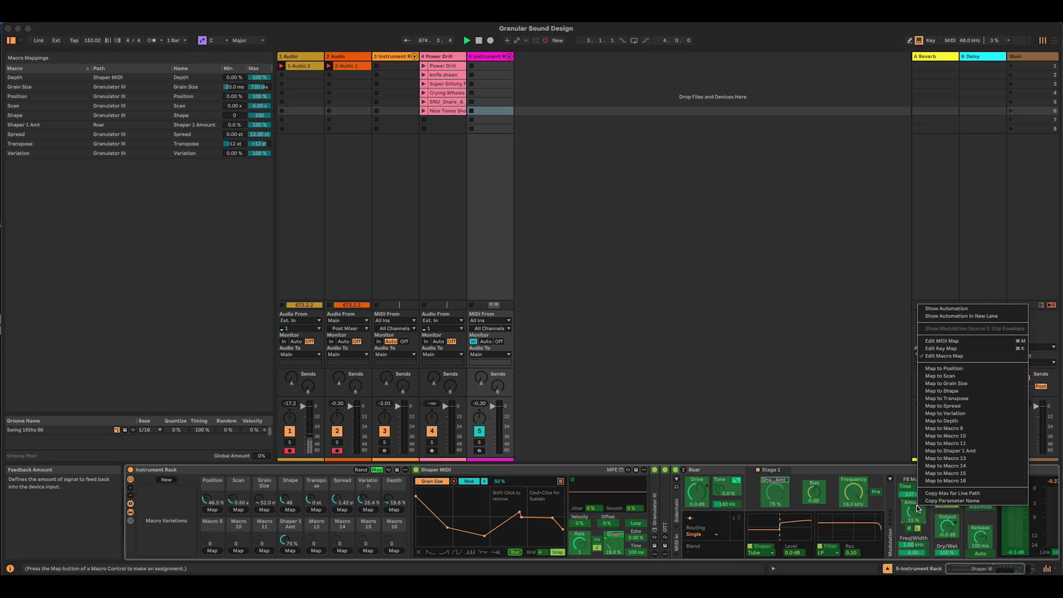
left_click(999, 452)
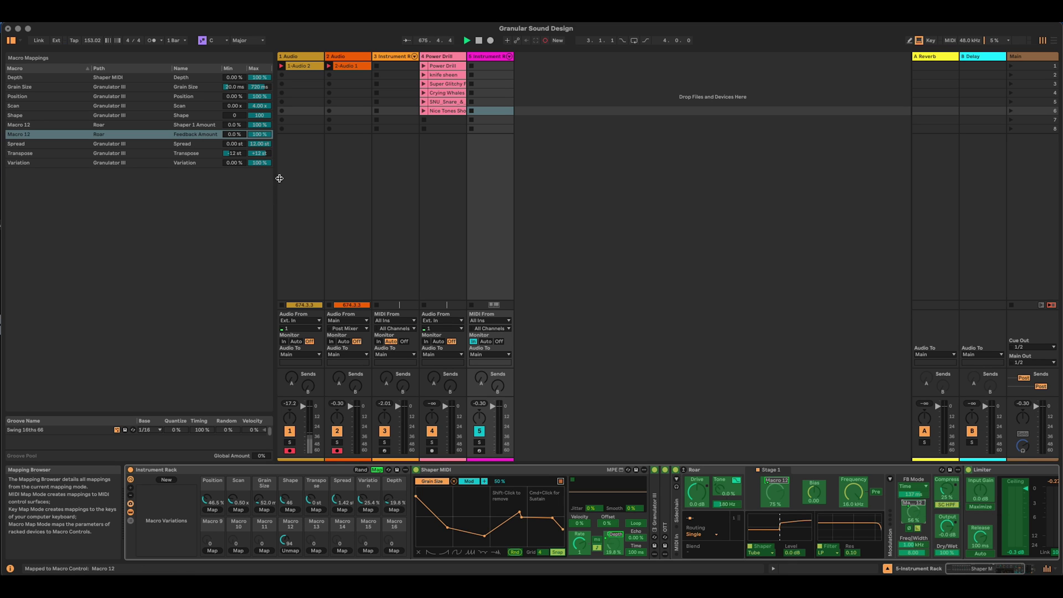
left_click(252, 145)
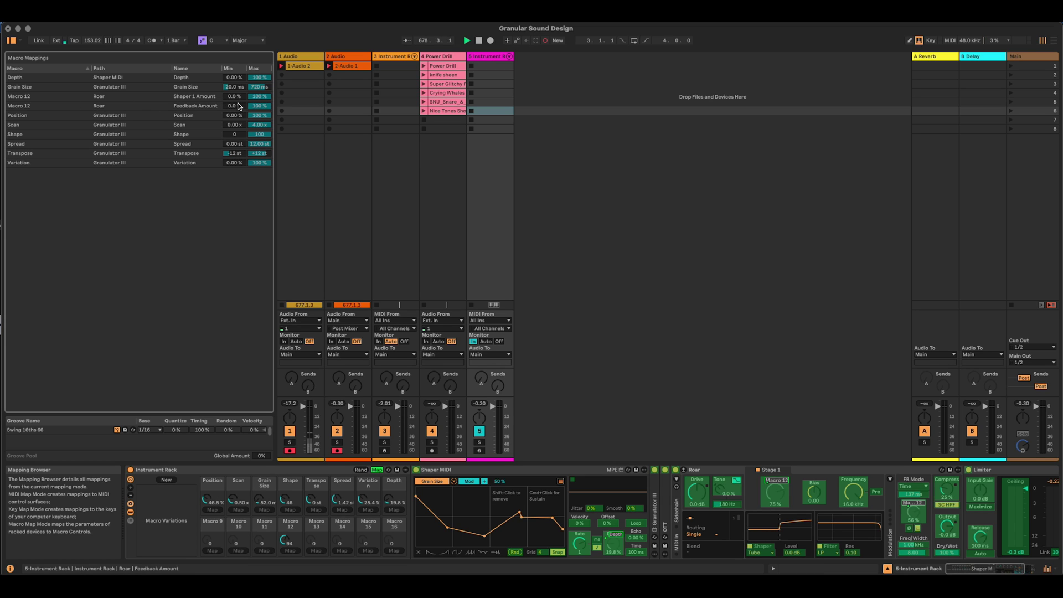
left_click_drag(252, 106, 252, 120)
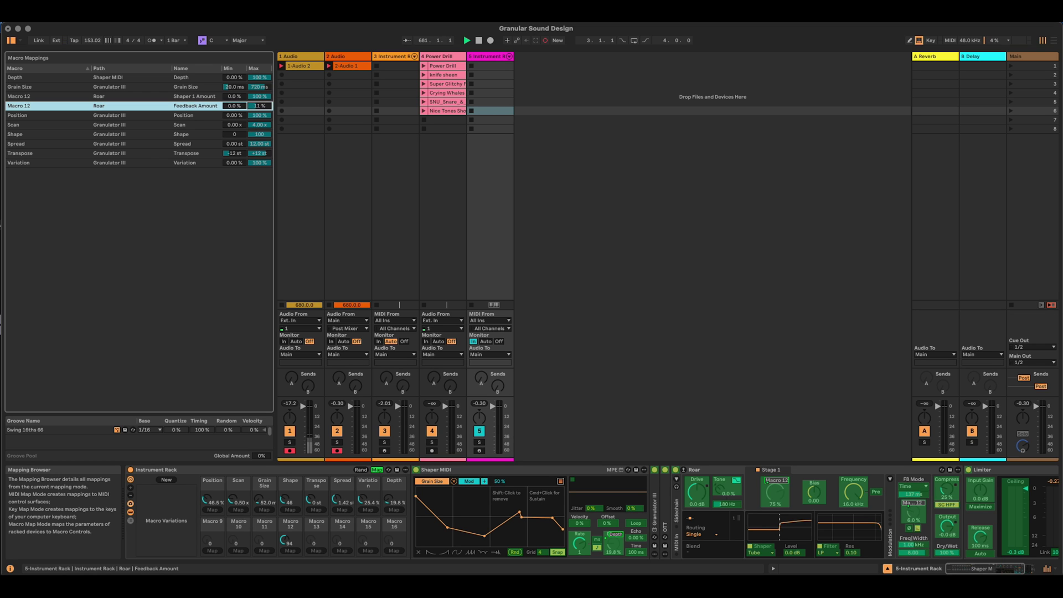
left_click(376, 469)
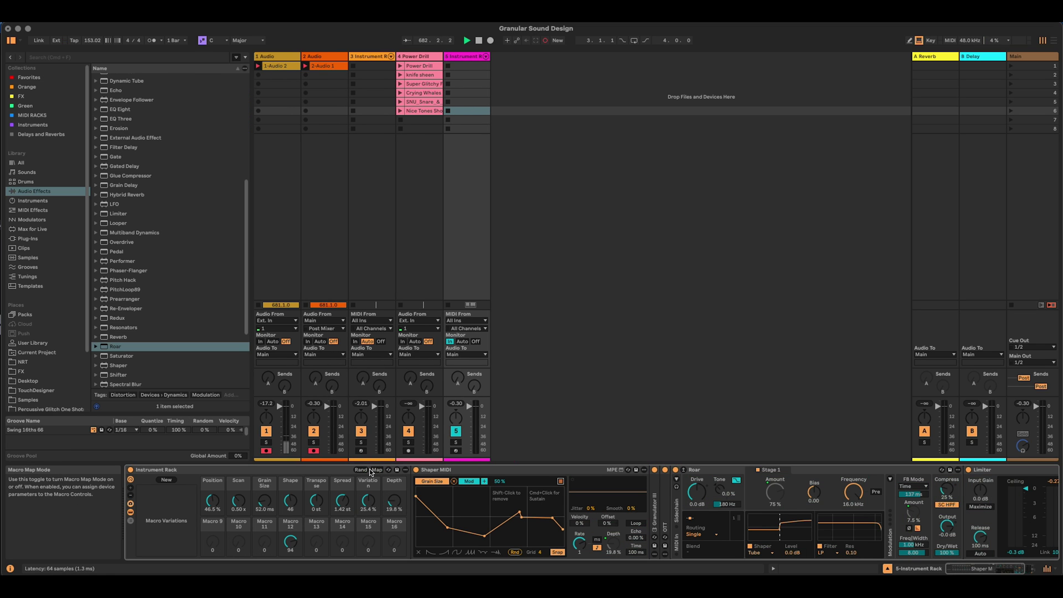
Step: Turn up Macro 12, Grain Size, Depth and Shape macros, then fold the Shaper MIDI device
left_click_drag(290, 546, 290, 570)
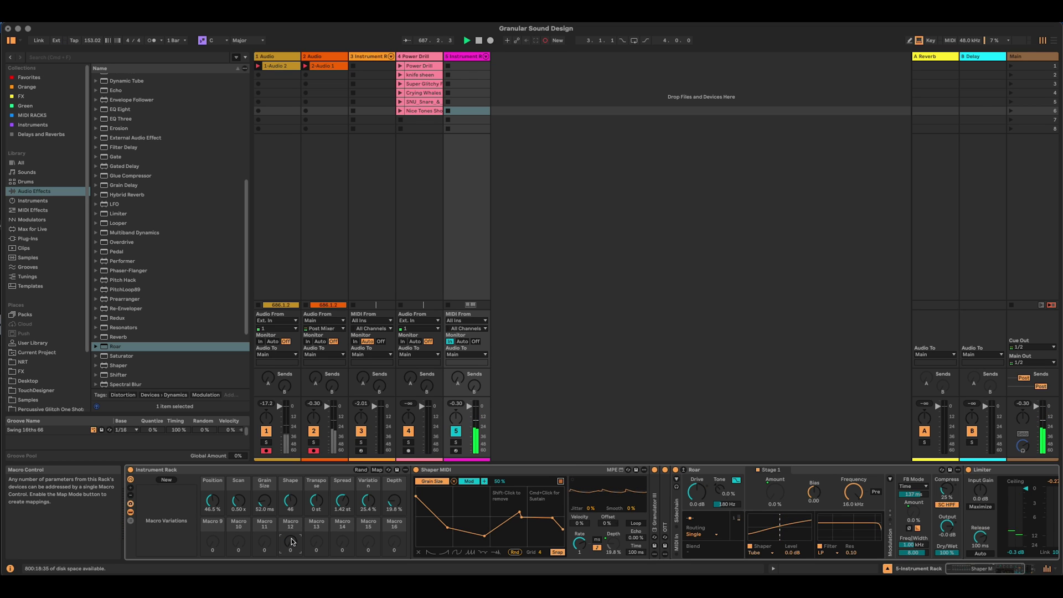
left_click_drag(264, 501, 264, 481)
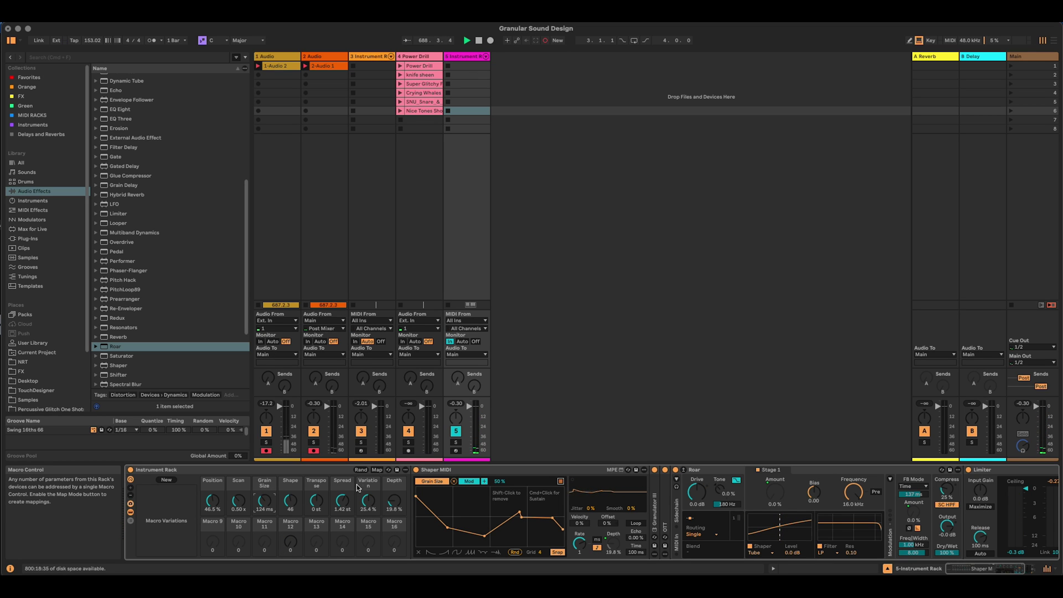
left_click_drag(398, 507, 398, 481)
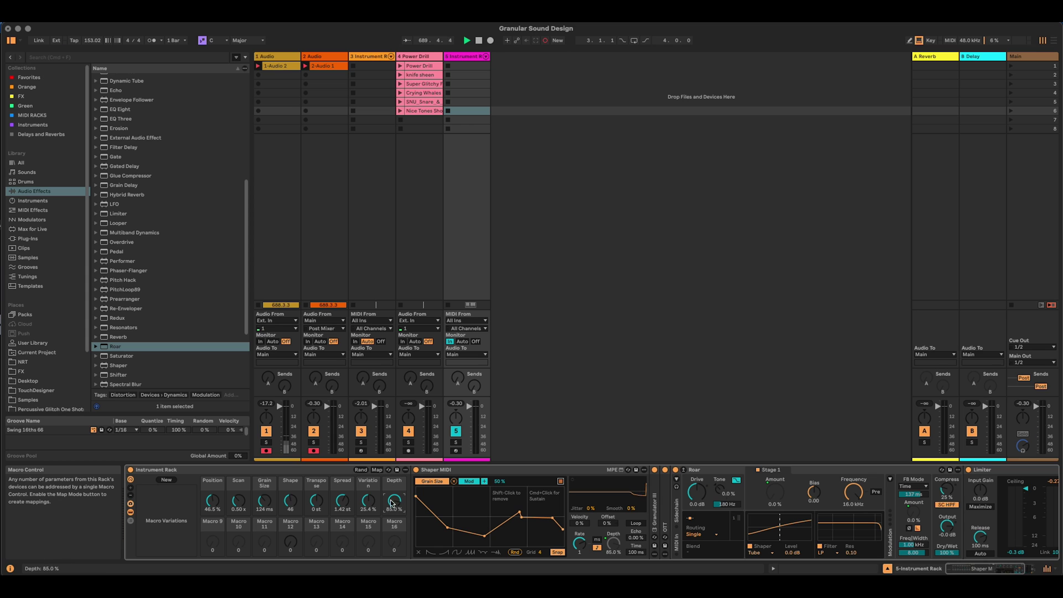
left_click_drag(290, 501, 265, 523)
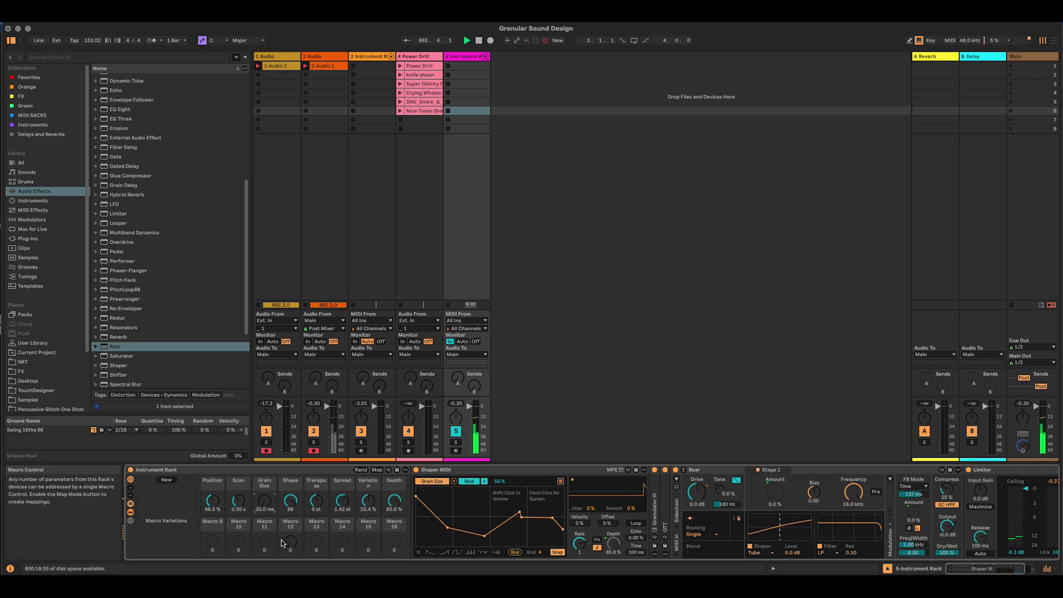
mouse_move(290, 545)
left_mouse_down()
mouse_move(290, 520)
mouse_move(289, 551)
left_mouse_up()
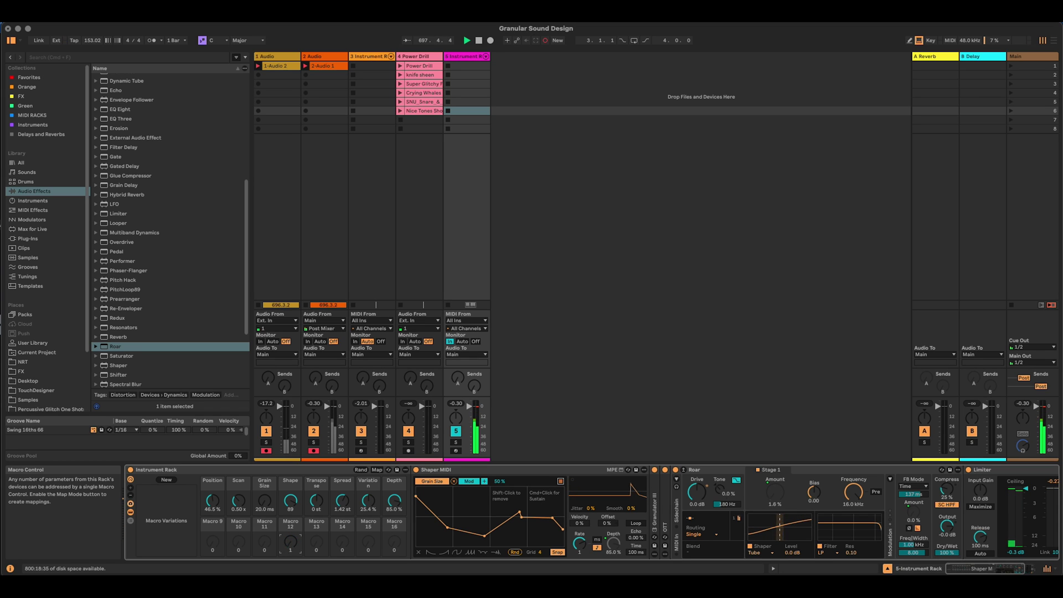
double_click(481, 468)
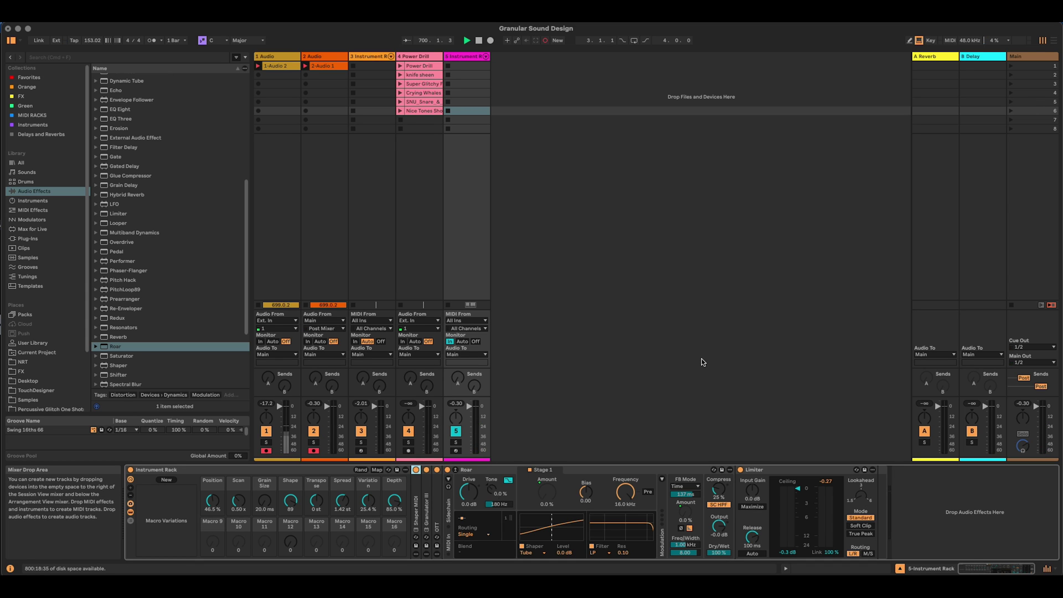
Step: Insert Hybrid Reverb after Roar and map its Dry/Wet to Macro 9
scroll(179, 303, "down", 2)
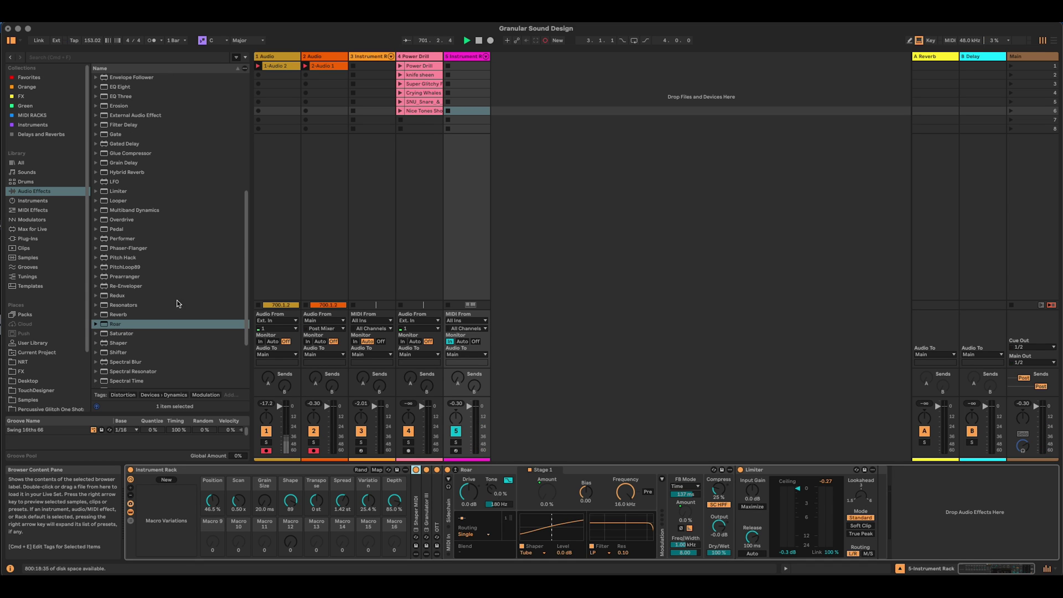
left_click_drag(119, 174, 765, 490)
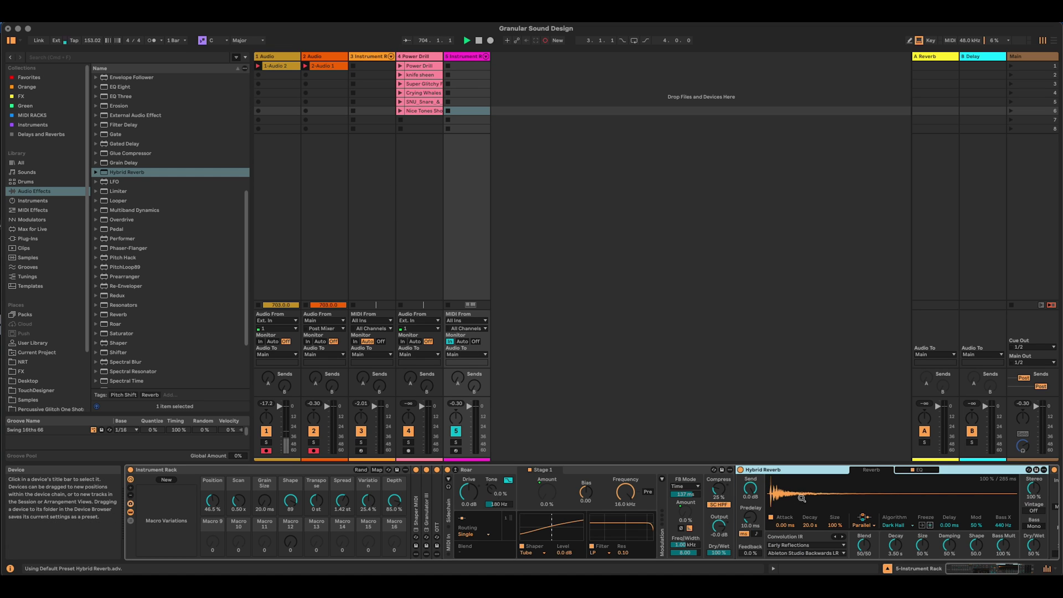
right_click(1032, 546)
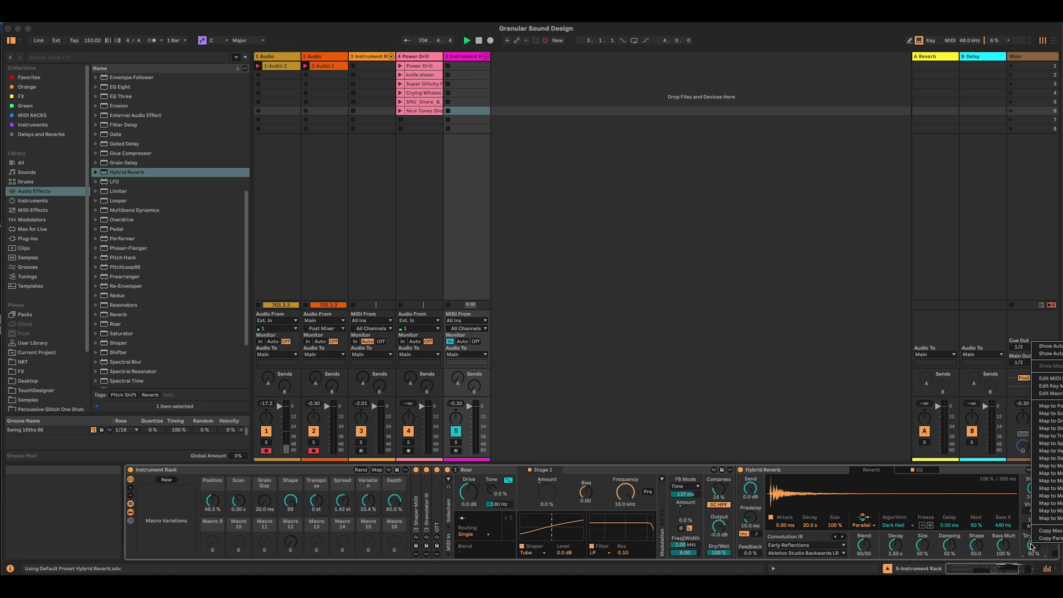
left_click(1043, 466)
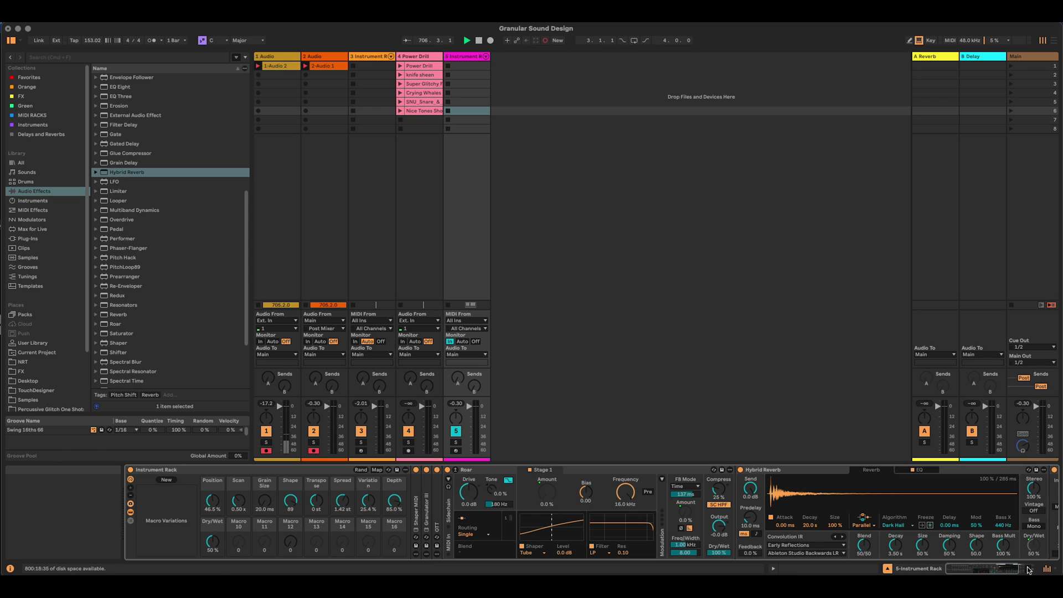
Step: Map the reverb Decay to Macro 10 and turn Macro 9 down to 0%
right_click(1003, 546)
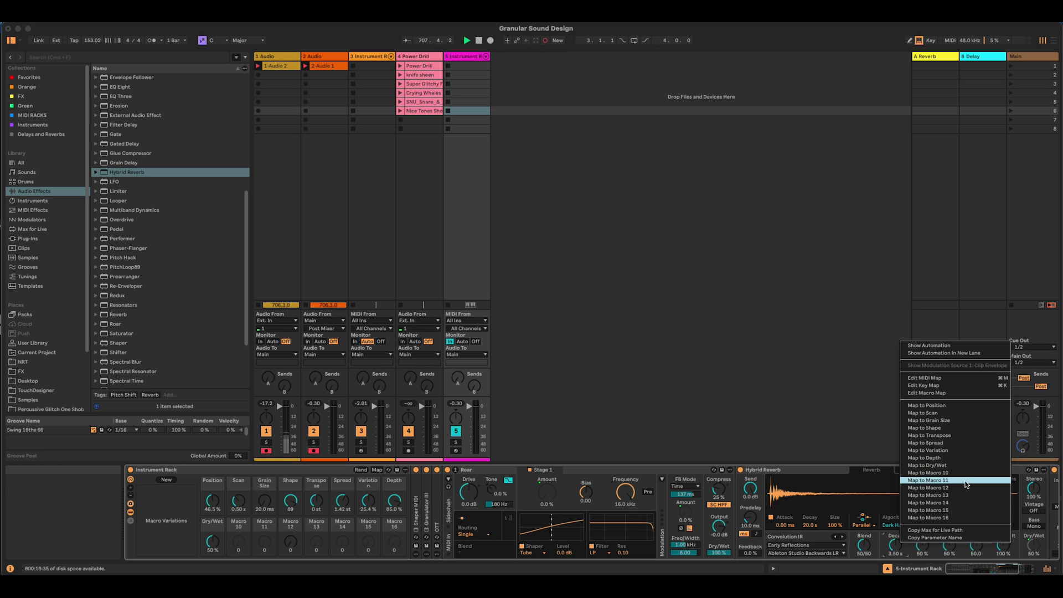
left_click(927, 473)
left_click_drag(212, 538, 212, 559)
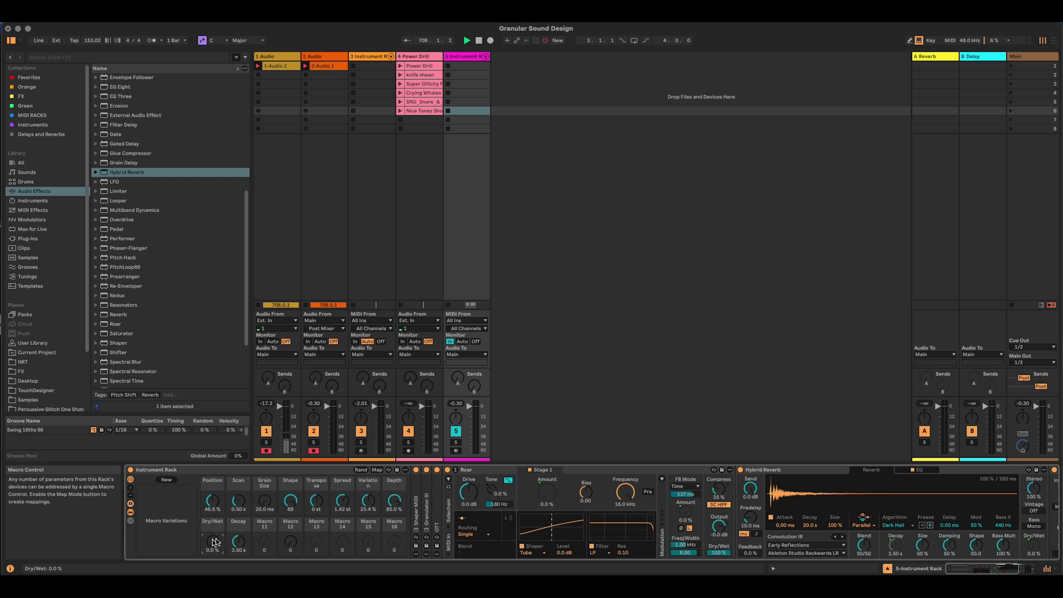
left_click(238, 540)
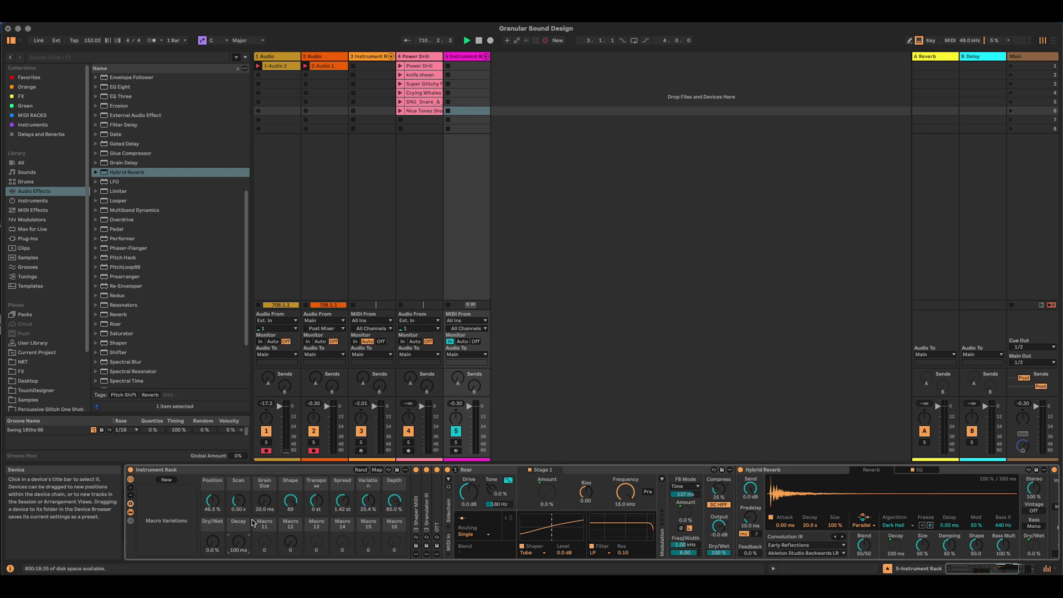
Step: Insert an Auto Filter before Roar in Comb mode, with frequency lowered to about 981 Hz
double_click(783, 469)
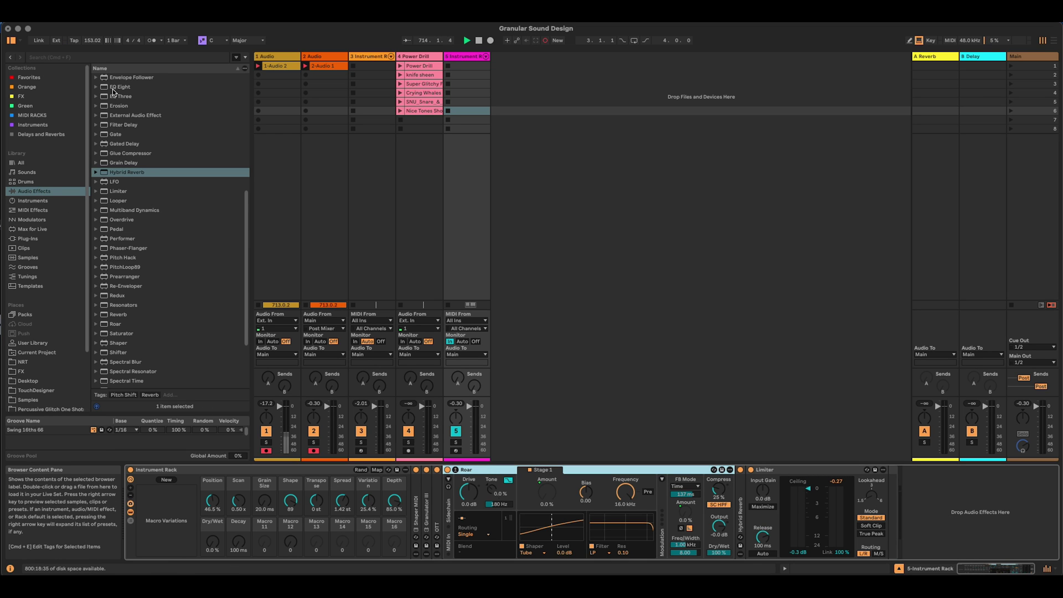
scroll(124, 122, "up", 8)
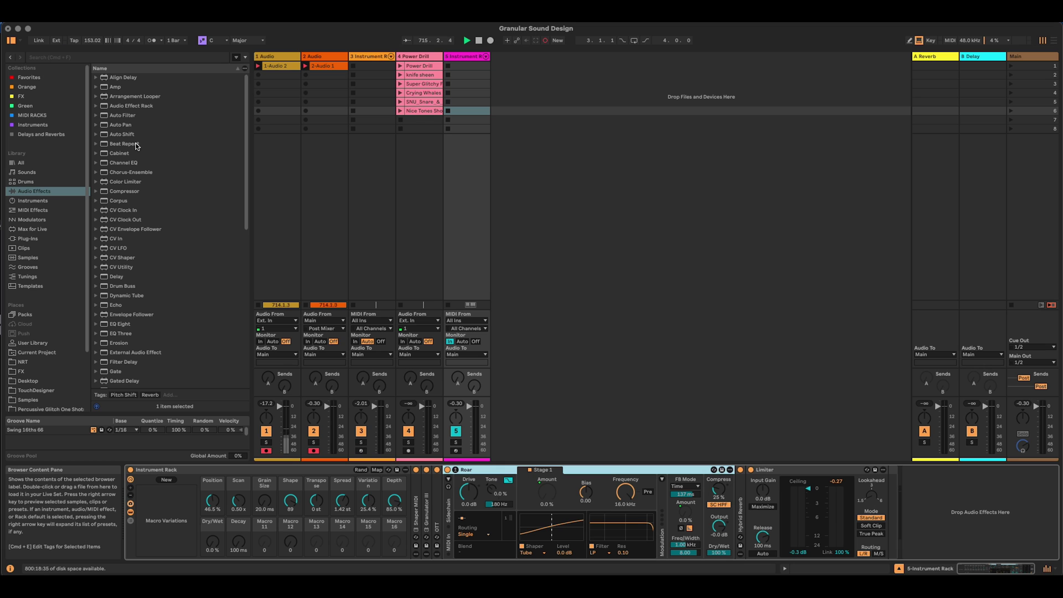
left_click_drag(116, 117, 443, 496)
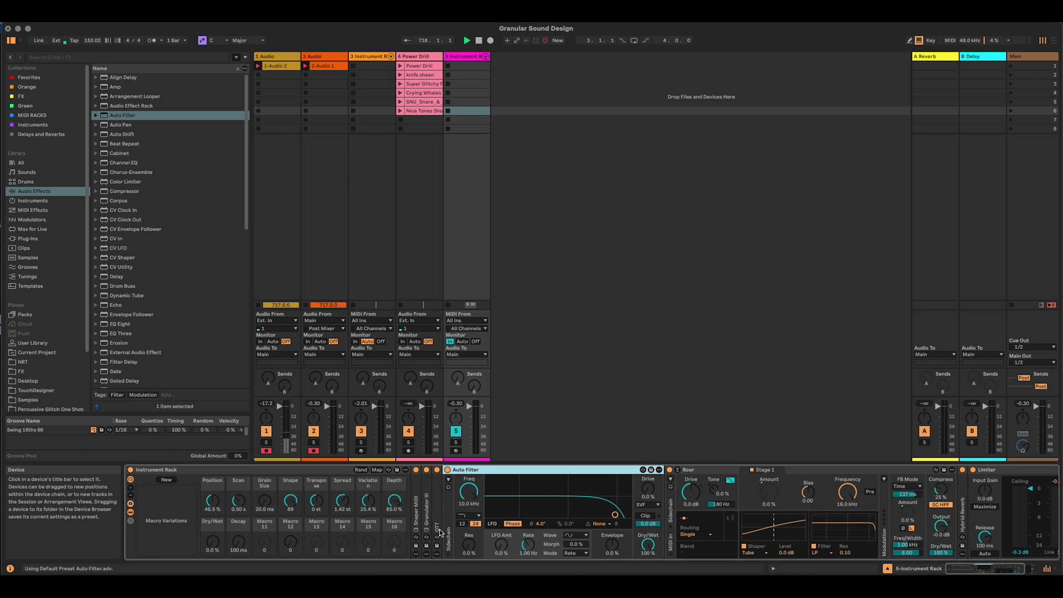
left_click(465, 518)
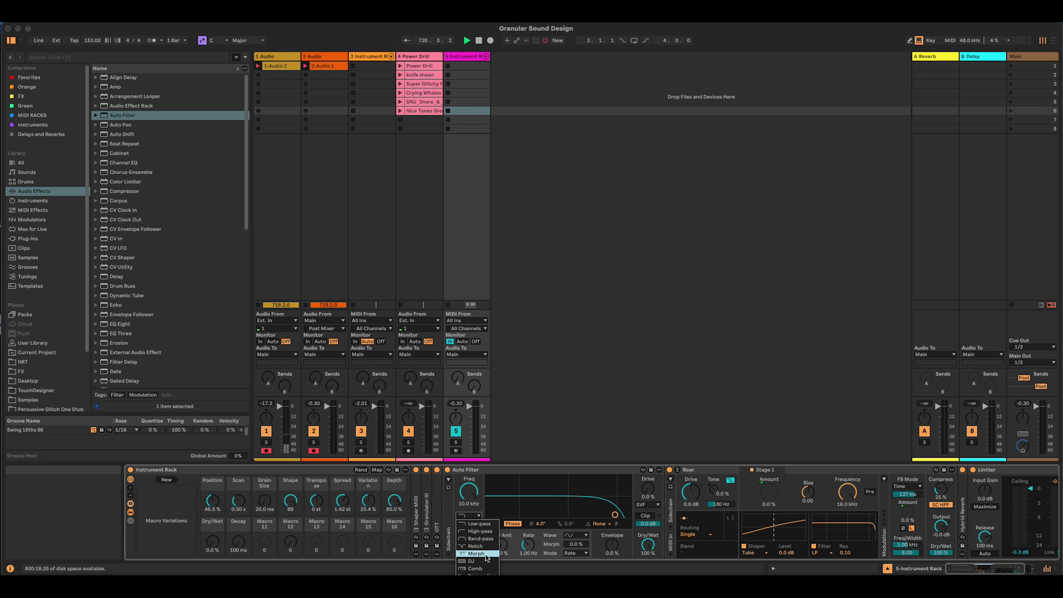
left_click(485, 568)
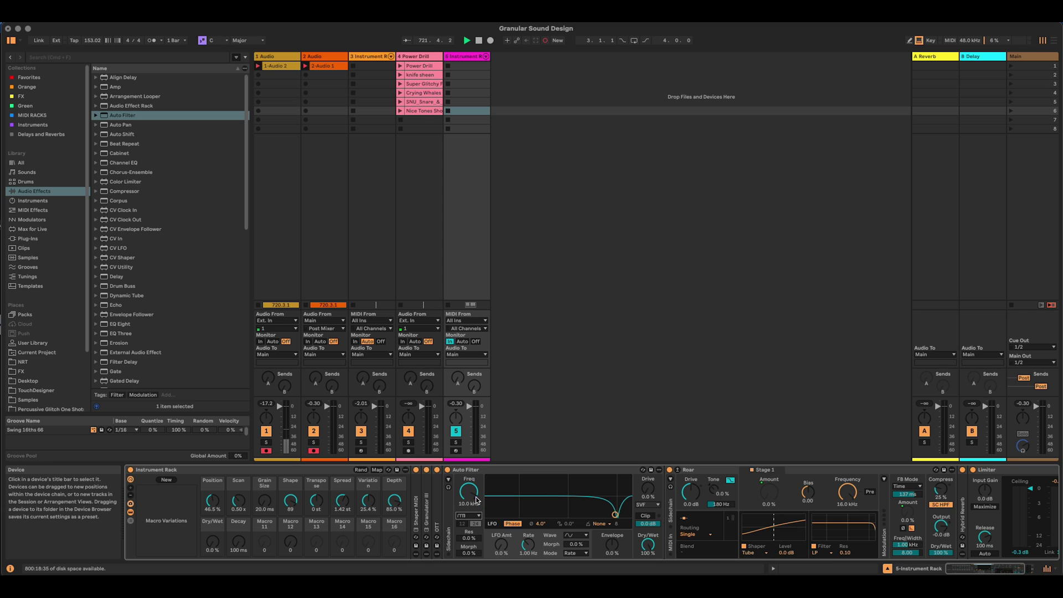
left_click_drag(476, 500, 476, 533)
Step: Make Shaper MIDI modulate the Auto Filter's Frequency
double_click(416, 507)
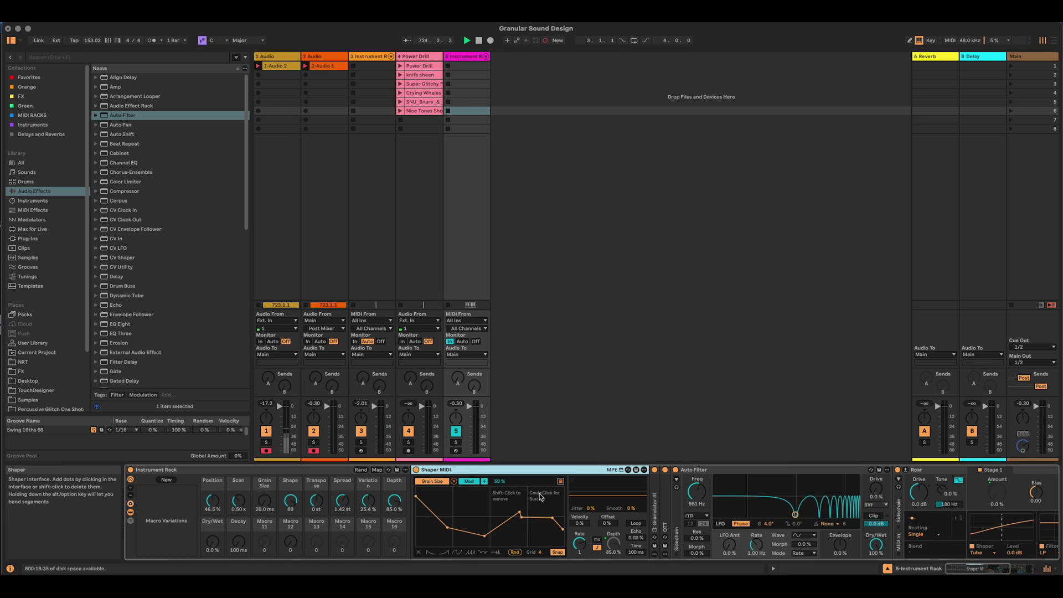
left_click(560, 481)
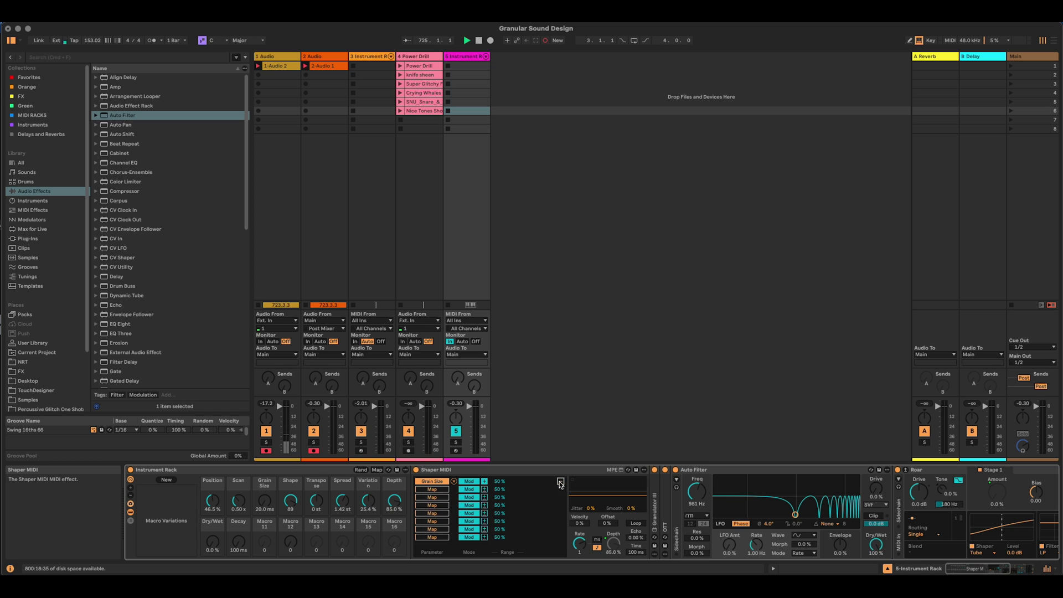
left_click(437, 491)
left_click(699, 491)
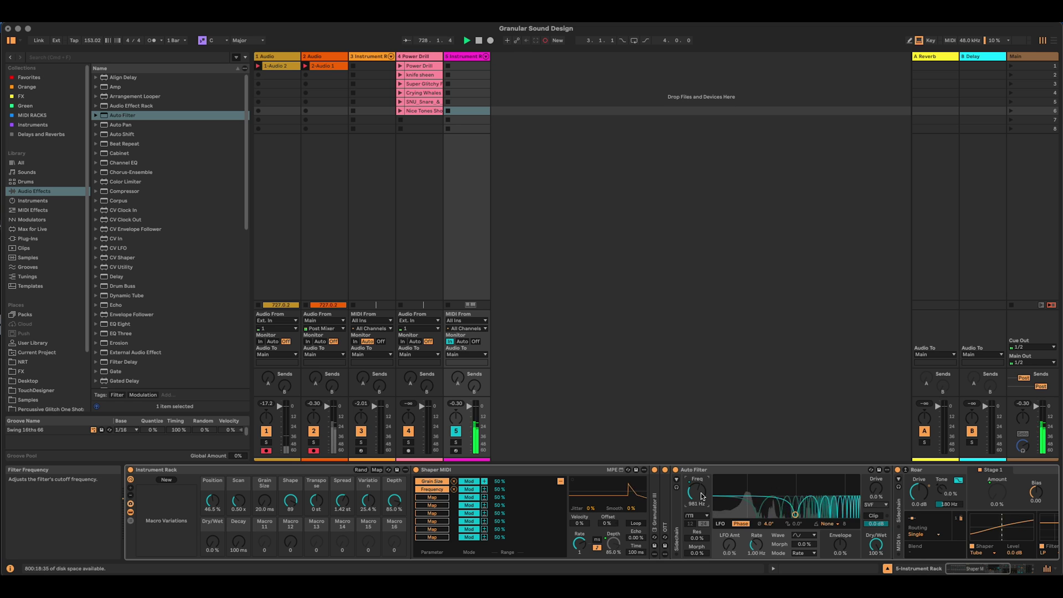
Step: Map the Auto Filter Dry/Wet to Macro 11
right_click(876, 546)
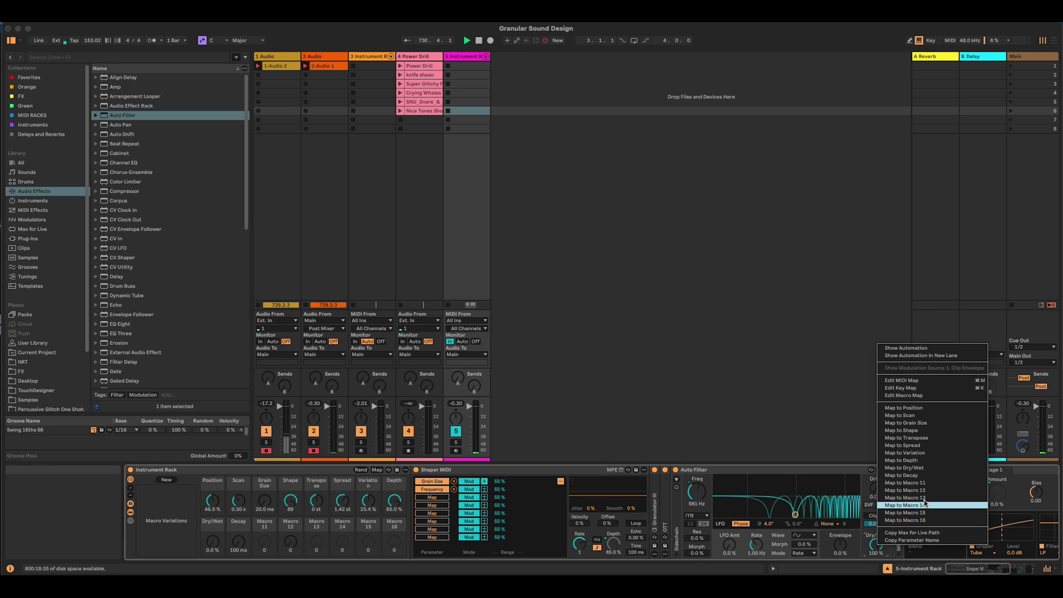
left_click(899, 468)
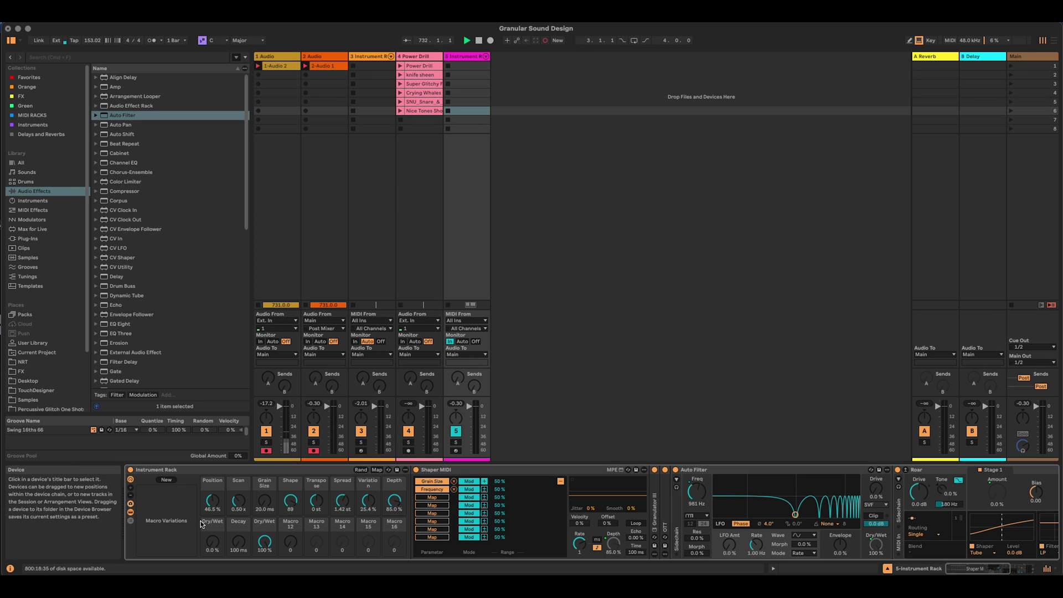
left_click(215, 528)
Step: Name the effect macros Verb D/W, Verb Decay, Comb D/W and Roar
left_click(215, 526)
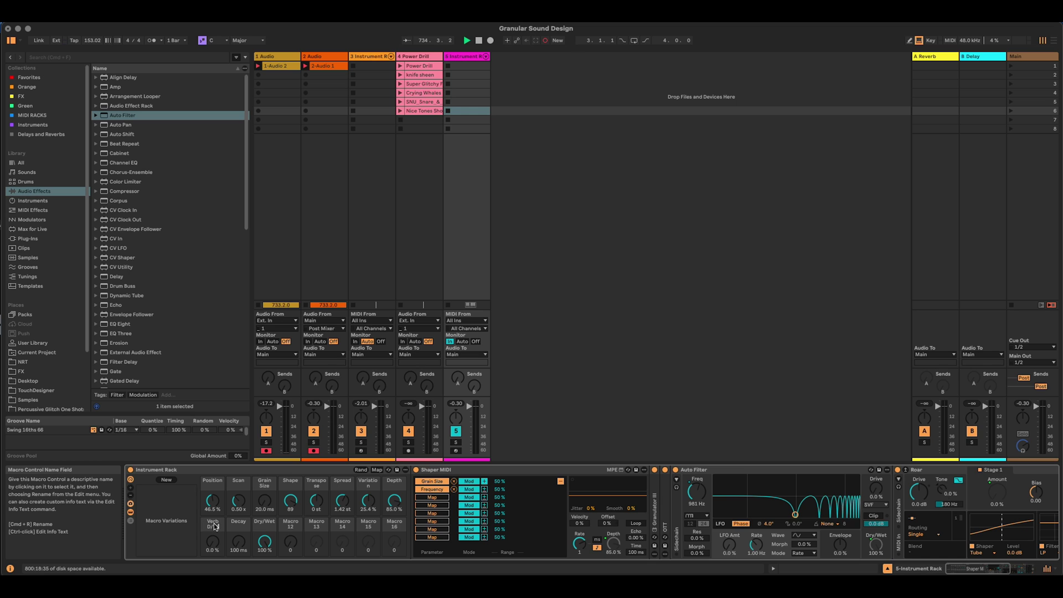
left_click(216, 526)
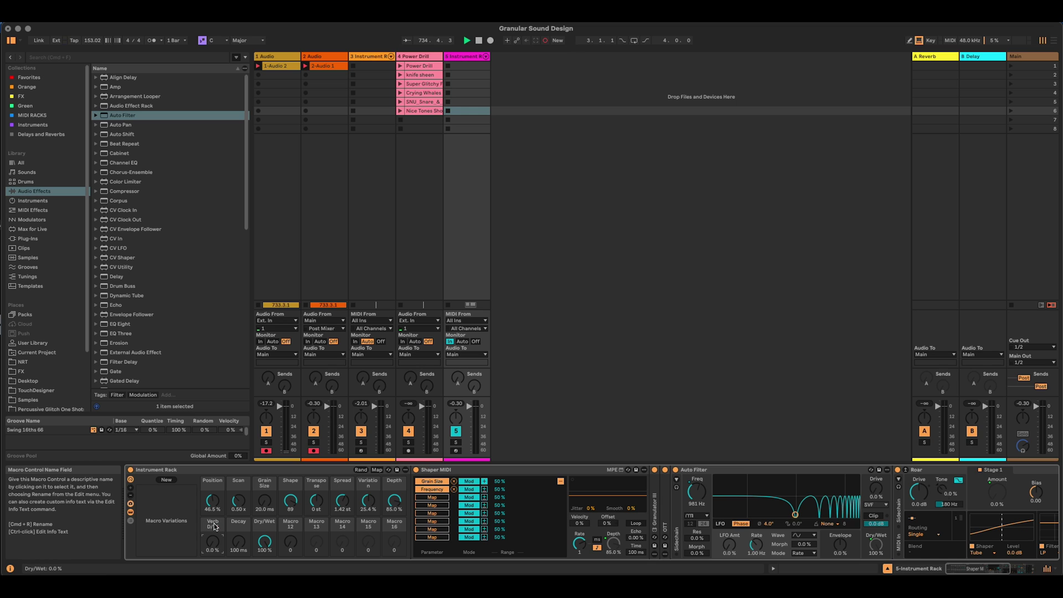
left_click(243, 525)
left_click(261, 524)
Step: Rename the Shape macro to 'Grain Shape' and the Depth macro to 'GrnDpt Envelop'
left_click(288, 486)
type("Grain Shape")
key("Return")
left_click(390, 485)
key("cmd+r")
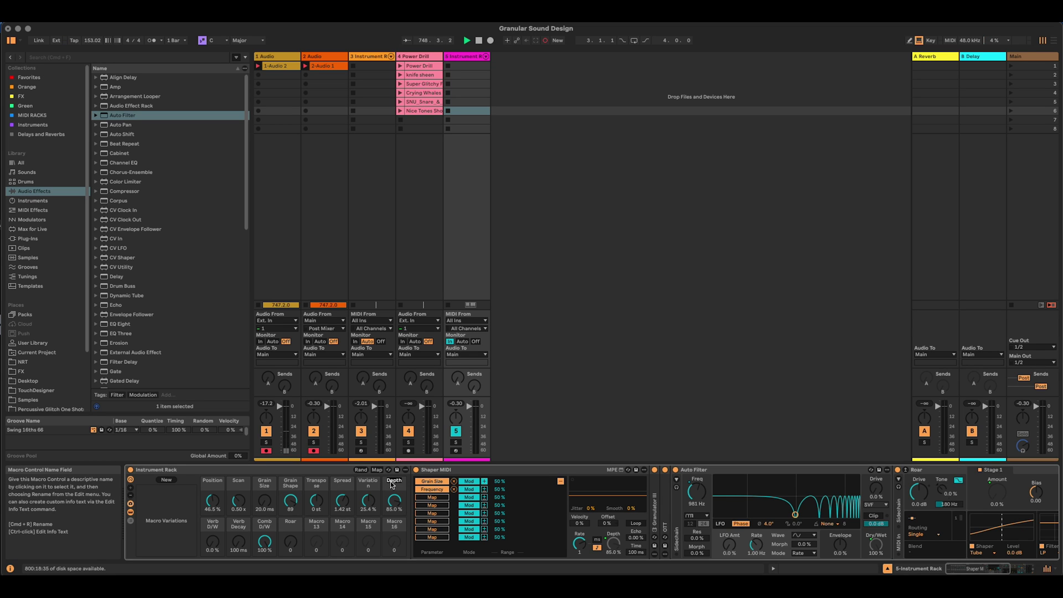
type("Grai")
type("n")
key("BackSpace")
key("BackSpace")
key("BackSpace")
key("BackSpace")
type("nDpt Envelop")
key("Return")
Step: Fold Auto Filter and Roar, and insert Redux between Roar and Hybrid Reverb
double_click(696, 469)
left_click(717, 471)
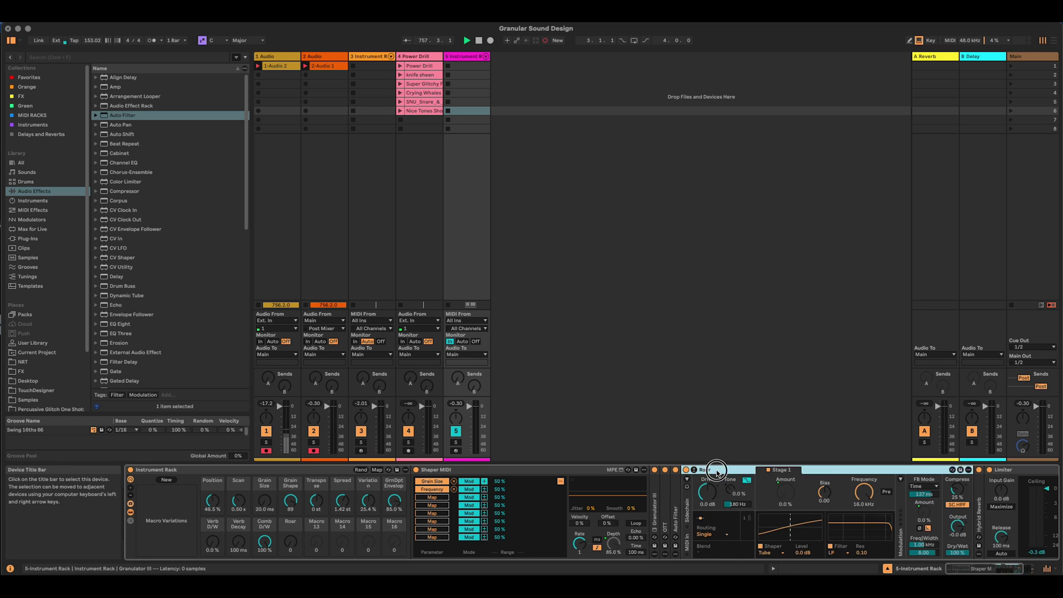
double_click(716, 470)
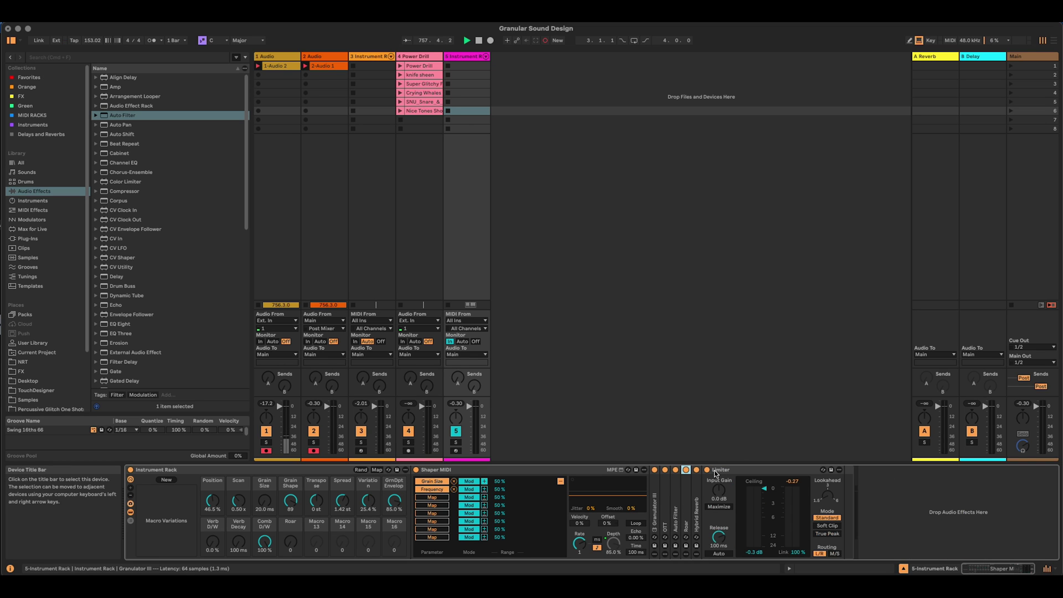
left_click(695, 507)
scroll(192, 322, "down", 6)
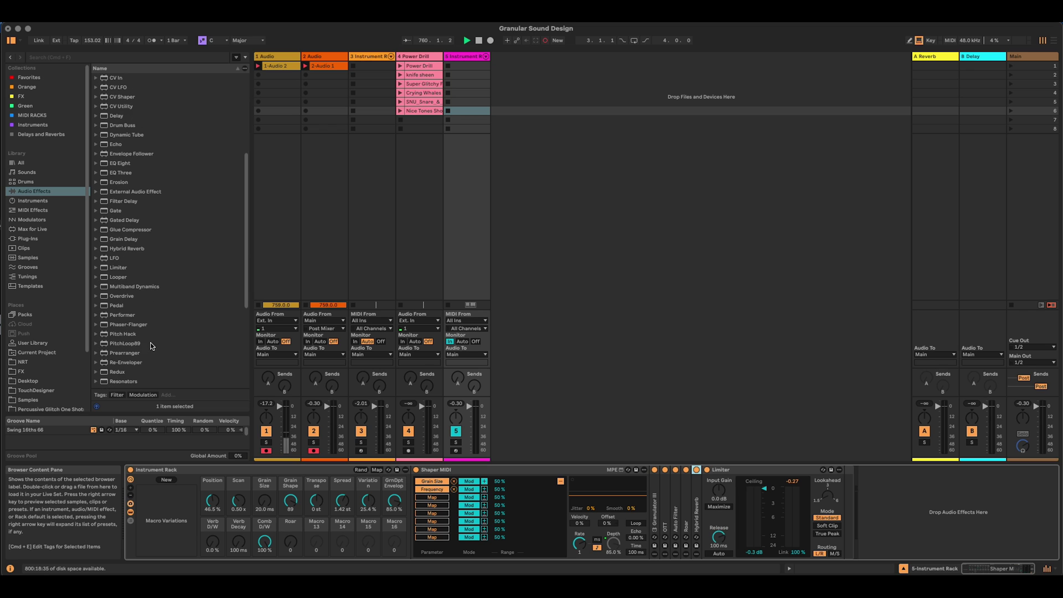
left_click_drag(114, 372, 695, 508)
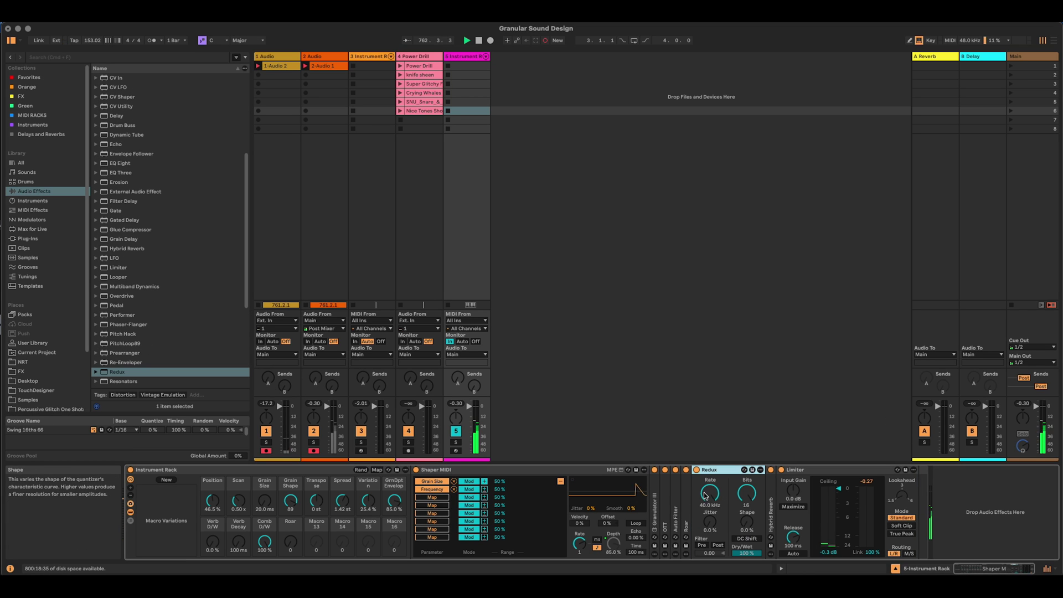
Step: Add a little Redux jitter and map the Redux Rate to Macro 13
left_click(747, 523)
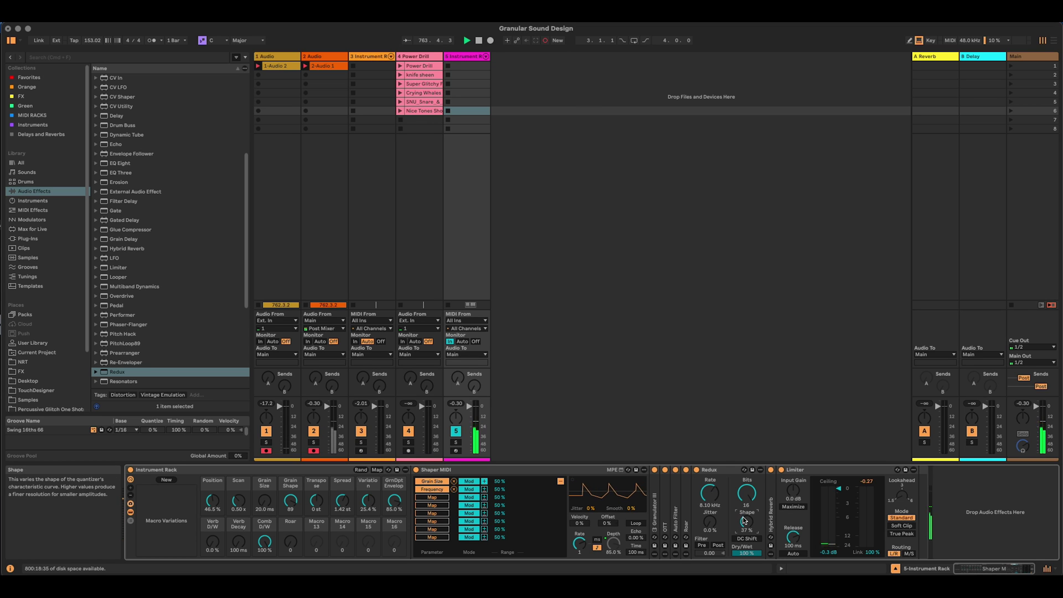
left_click_drag(710, 522, 713, 492)
right_click(713, 493)
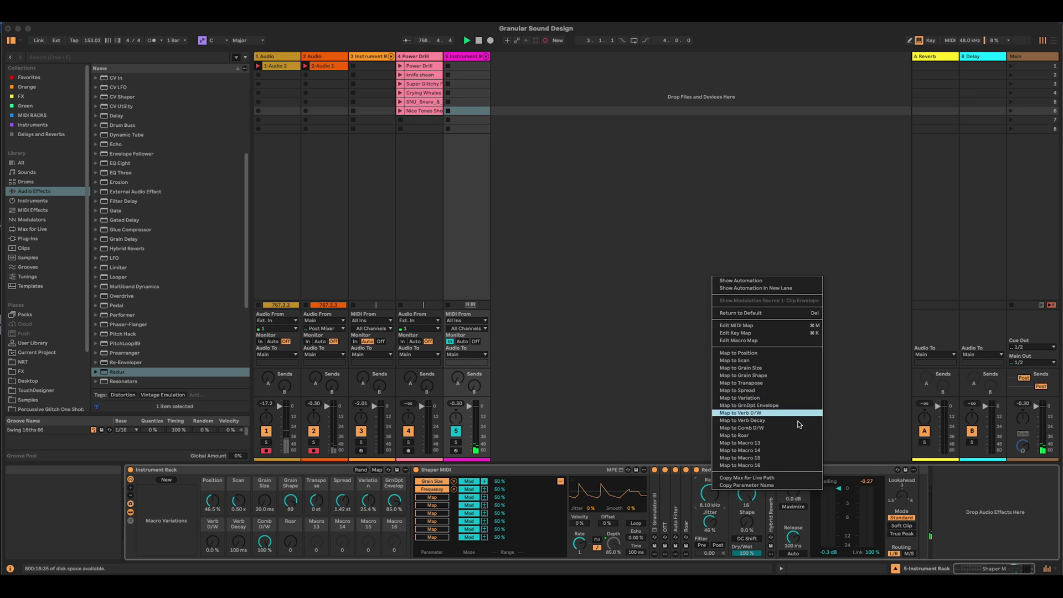
left_click(794, 442)
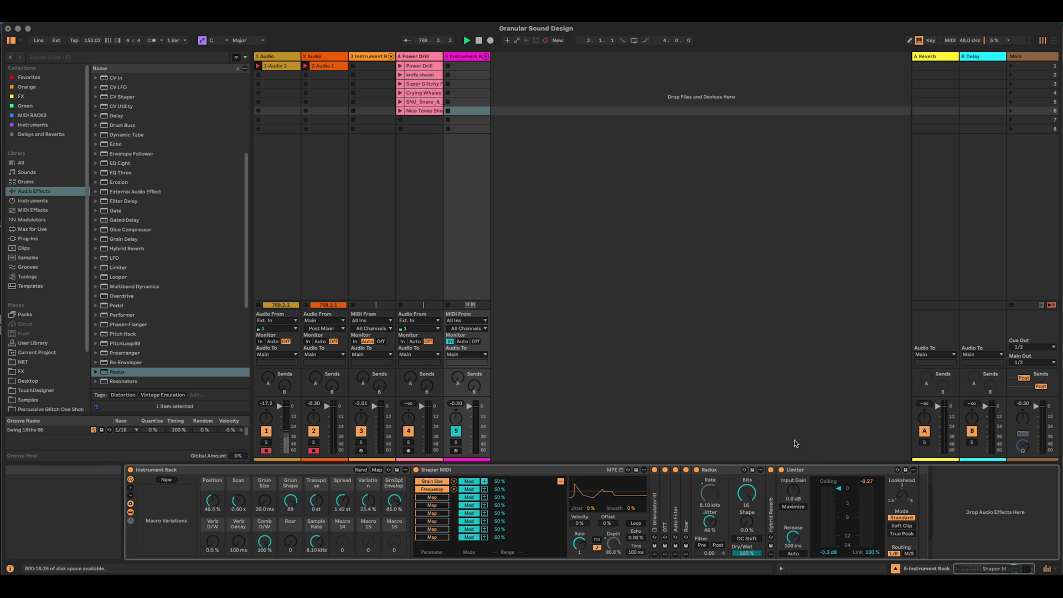
left_click(316, 523)
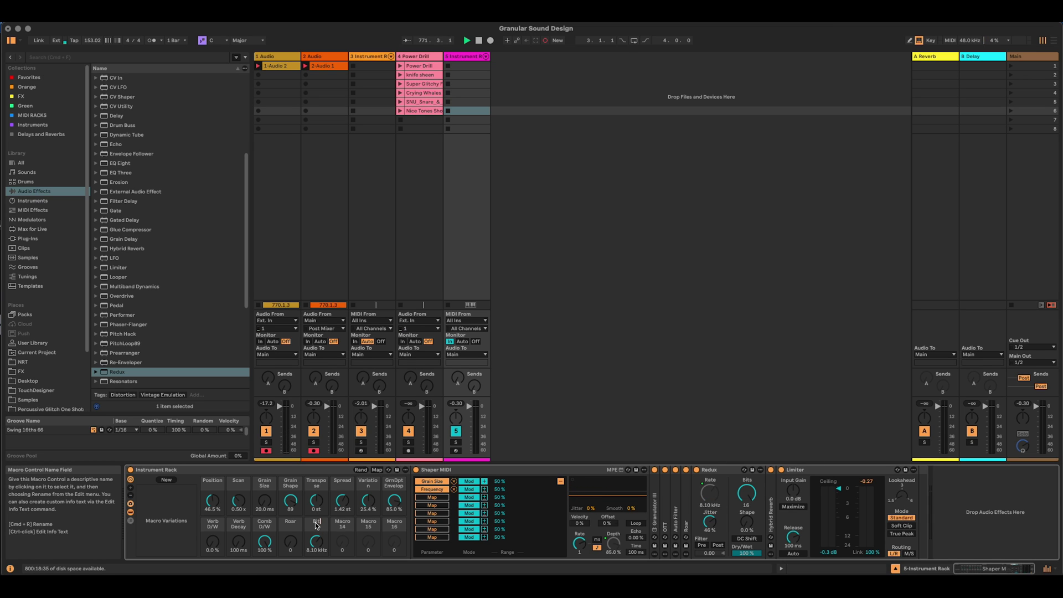
left_click(316, 525)
Step: Map Redux Jitter to Macro 14 and name it BitCrush Jitter
right_click(709, 521)
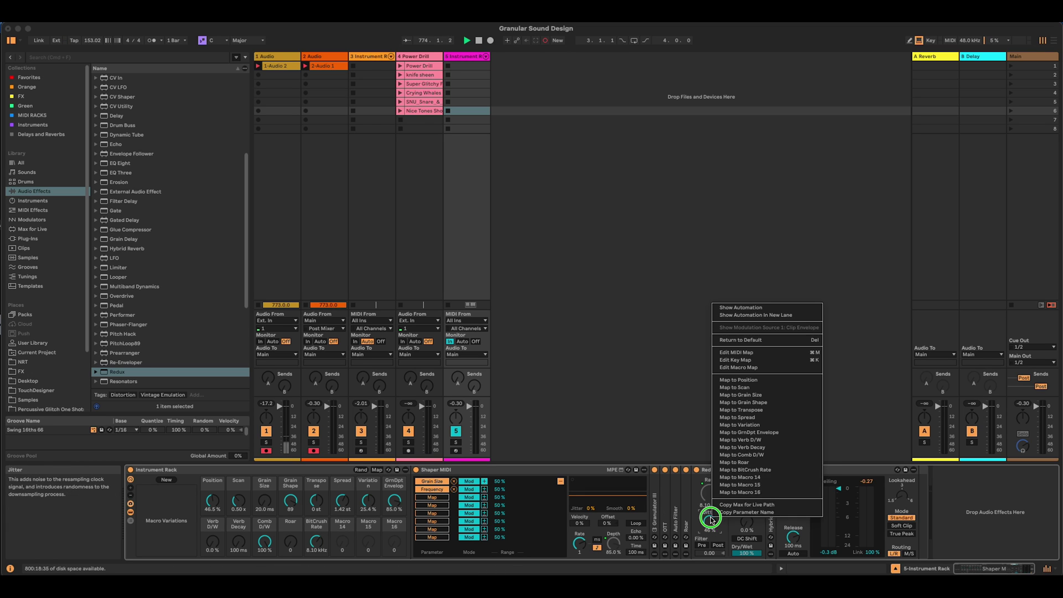
left_click(778, 478)
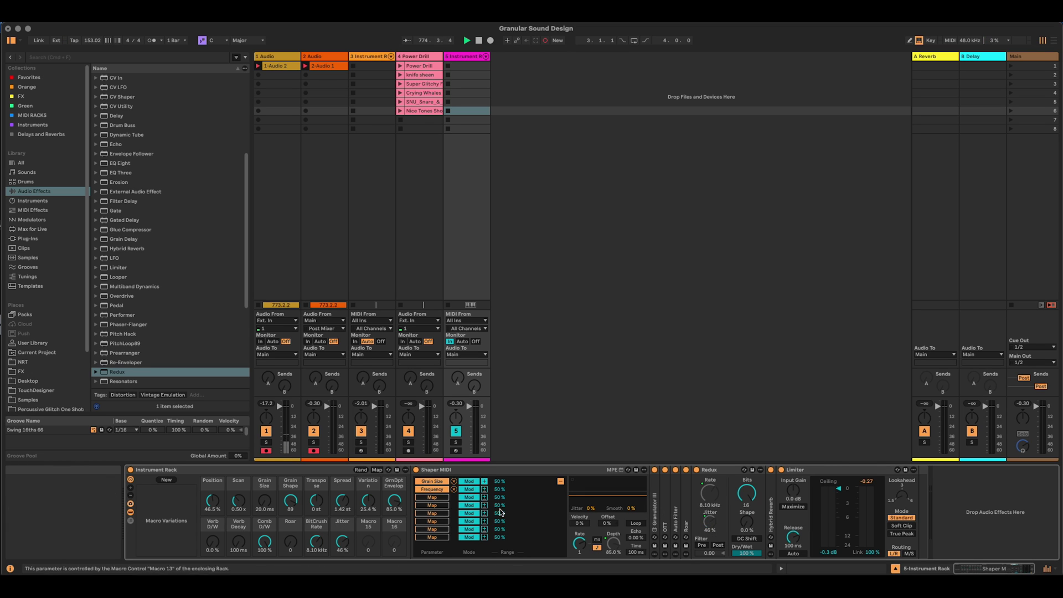
left_click(340, 524)
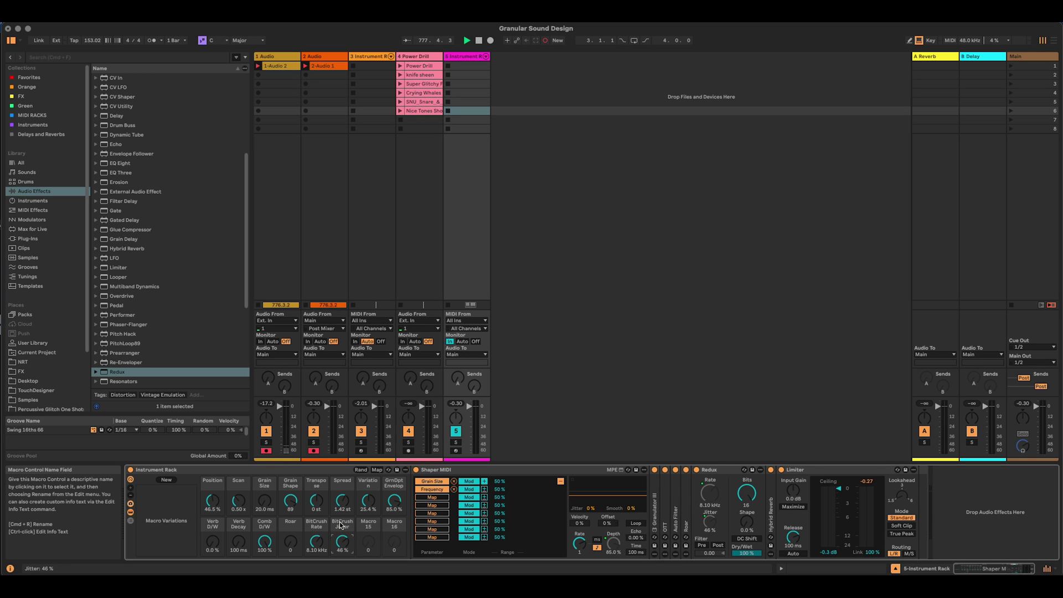
Step: Map Redux Dry/Wet to Macro 15 and name it 'BitCrush D/W'
right_click(744, 553)
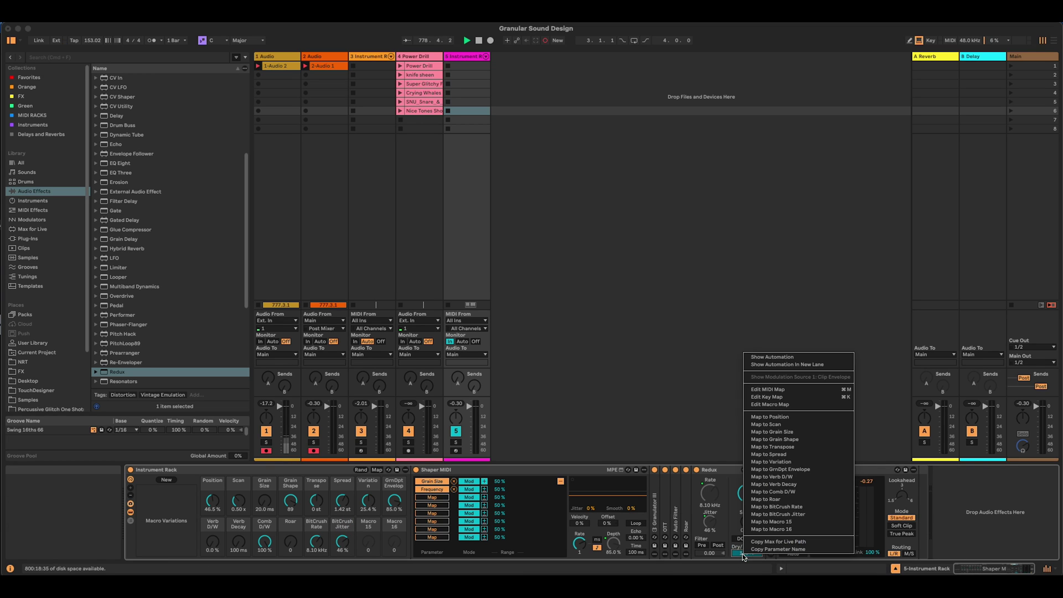
left_click(815, 523)
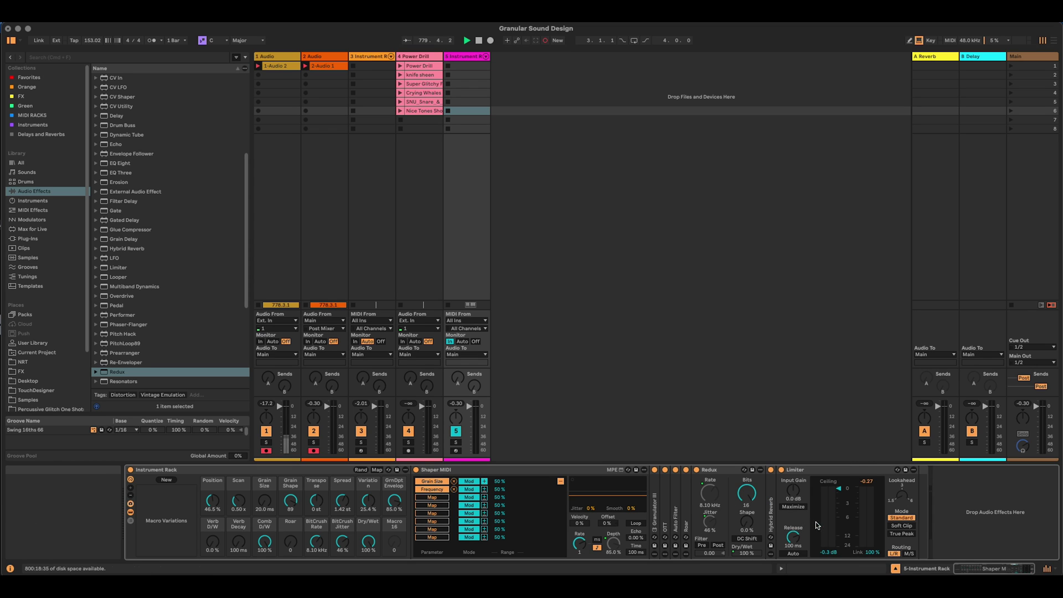
left_click(375, 528)
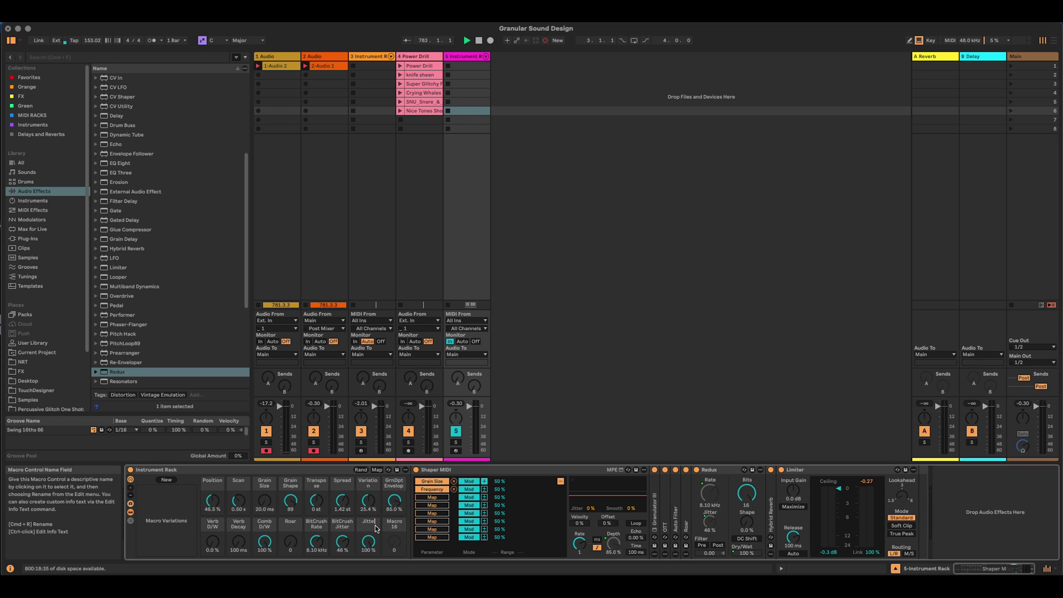
type("BitCrush D/W")
key("Return")
left_click(561, 482)
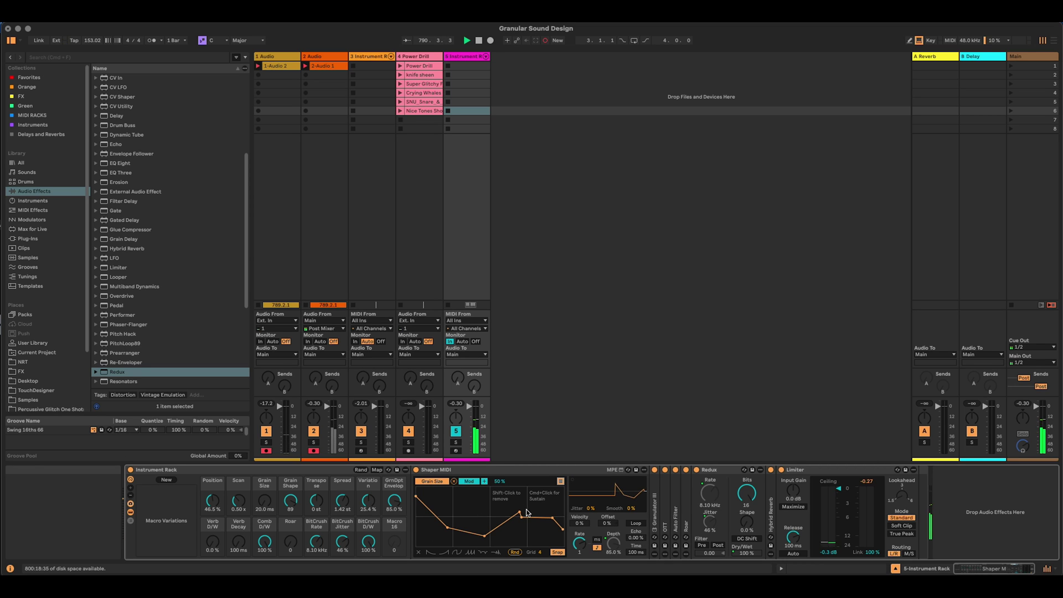
Step: Zero BitCrush D/W and Comb D/W, raise Transpose and Position, lower GrnDpt Envelop to 77.2%
left_click_drag(368, 543, 370, 541)
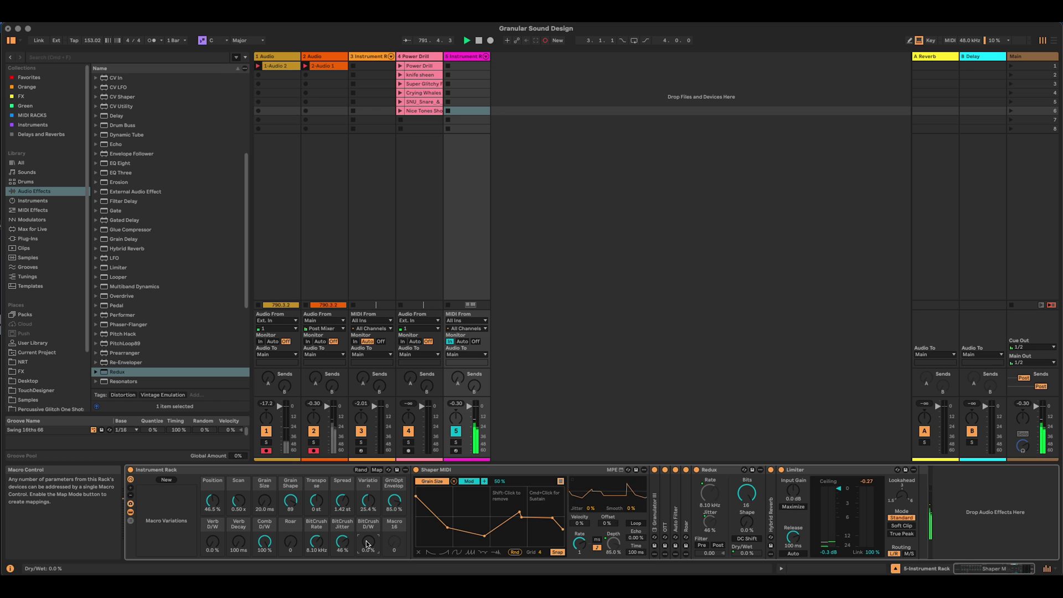
left_click_drag(264, 542, 266, 559)
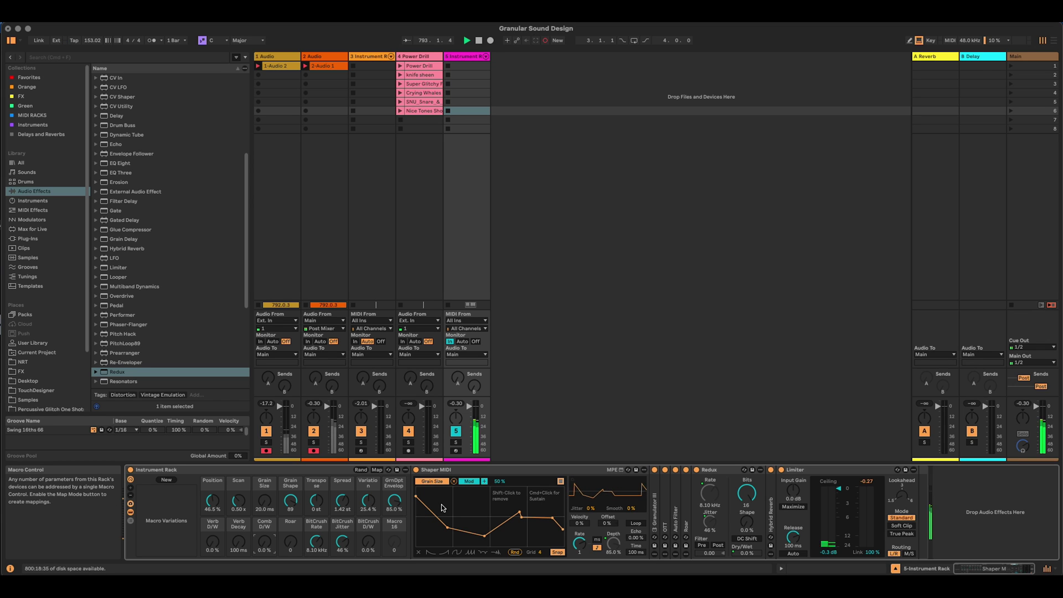
left_click_drag(316, 505, 318, 503)
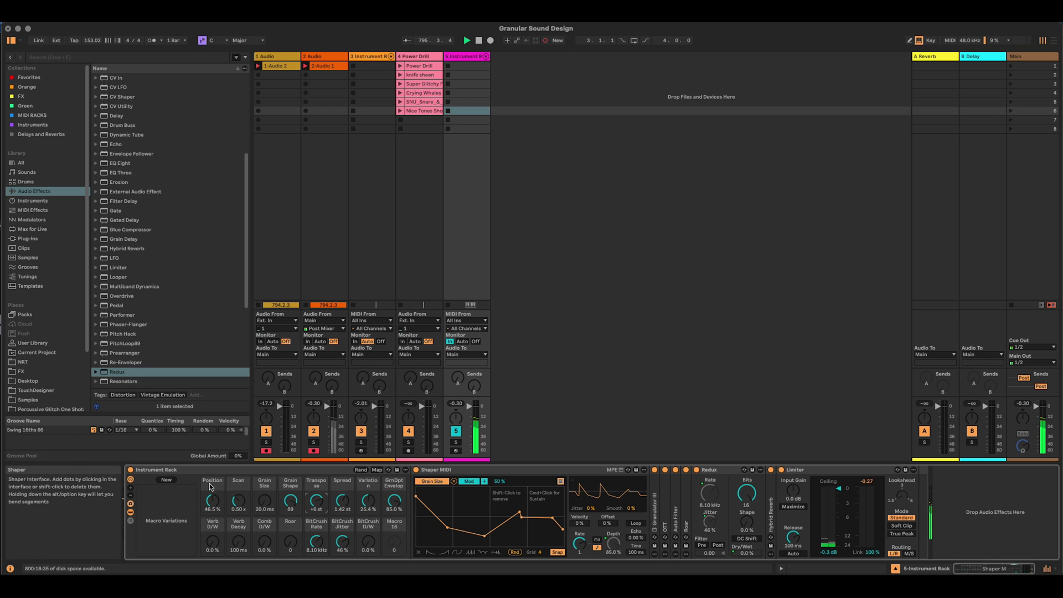
left_click_drag(214, 506, 217, 502)
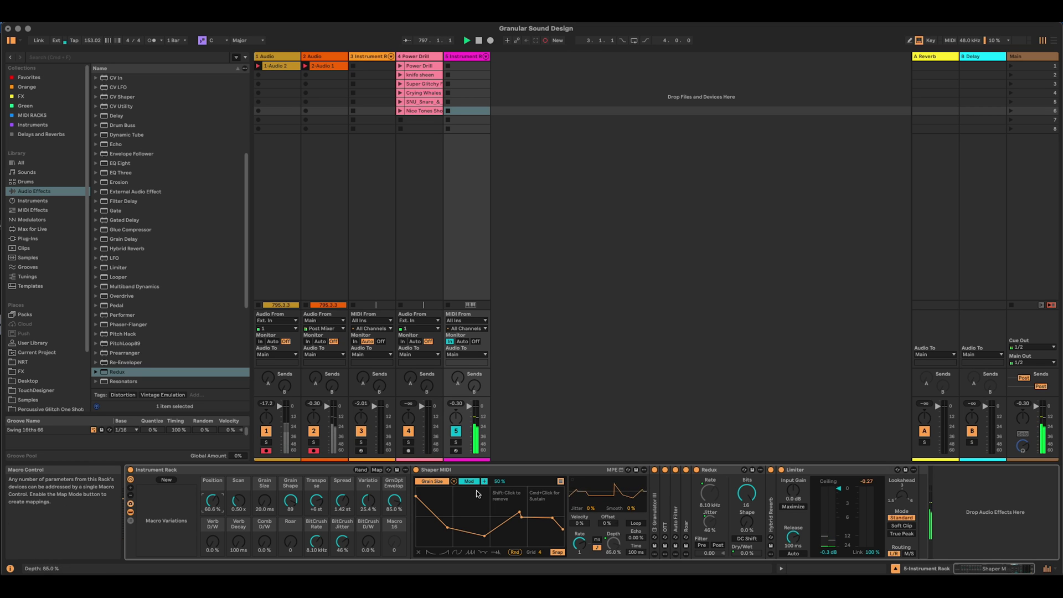
double_click(720, 472)
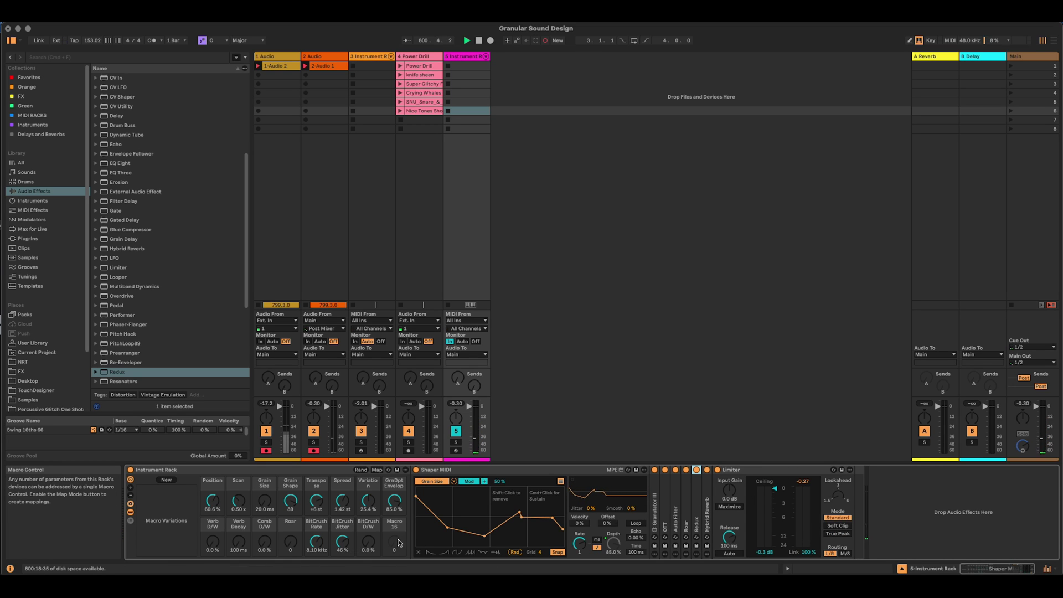
mouse_move(393, 501)
left_mouse_down()
mouse_move(394, 521)
mouse_move(394, 503)
left_mouse_up()
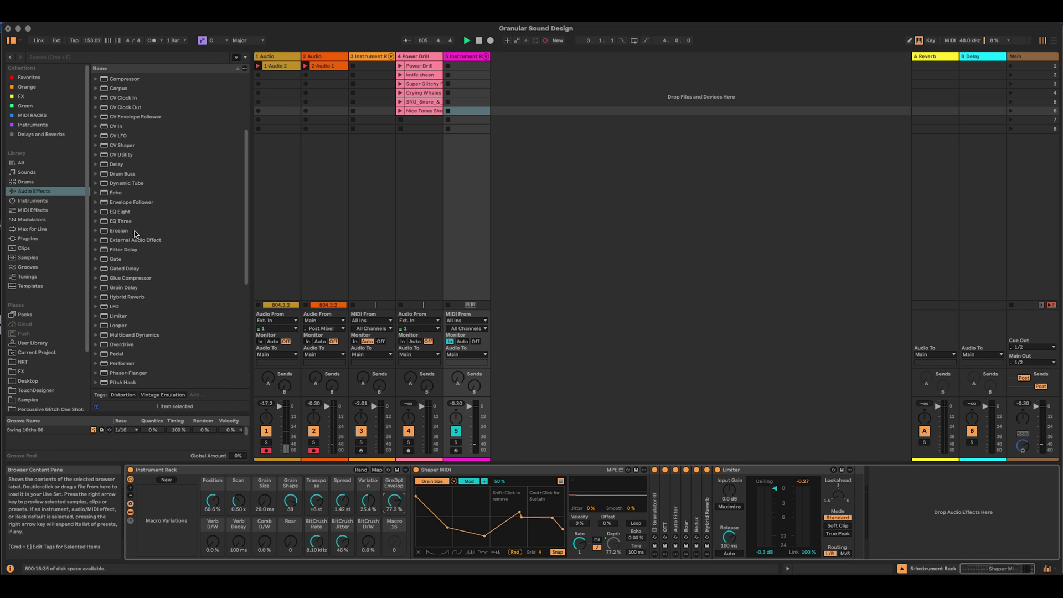
Step: Add an LFO with a Random waveform modulating the GrnDpt Envelop macro
scroll(129, 228, "down", 1)
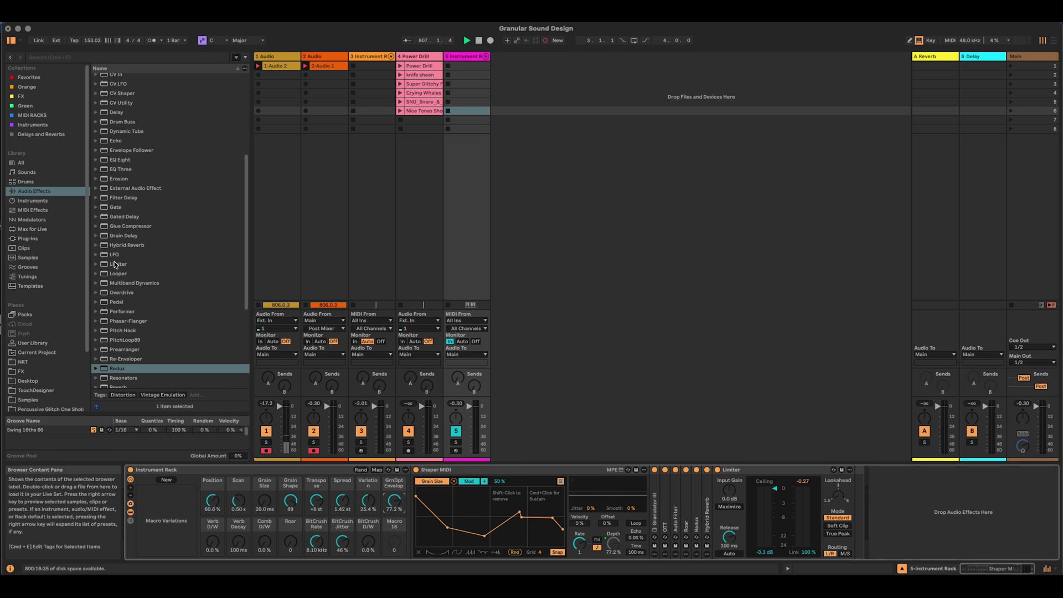
mouse_move(114, 255)
left_mouse_down()
mouse_move(187, 251)
mouse_move(622, 299)
mouse_move(675, 410)
mouse_move(782, 493)
mouse_move(670, 484)
mouse_move(647, 507)
mouse_move(659, 507)
left_mouse_up()
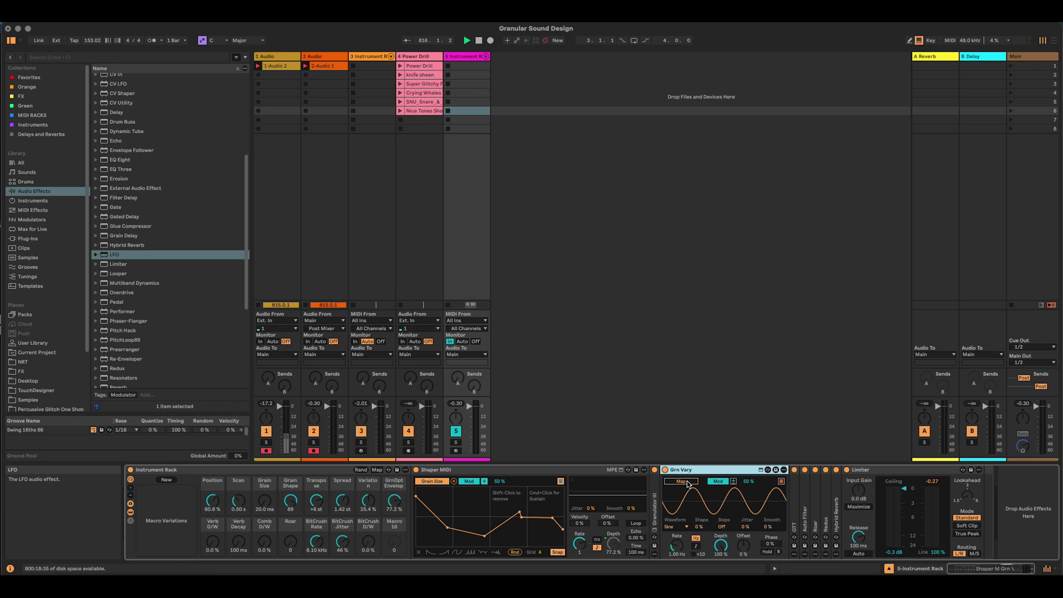
left_click(676, 527)
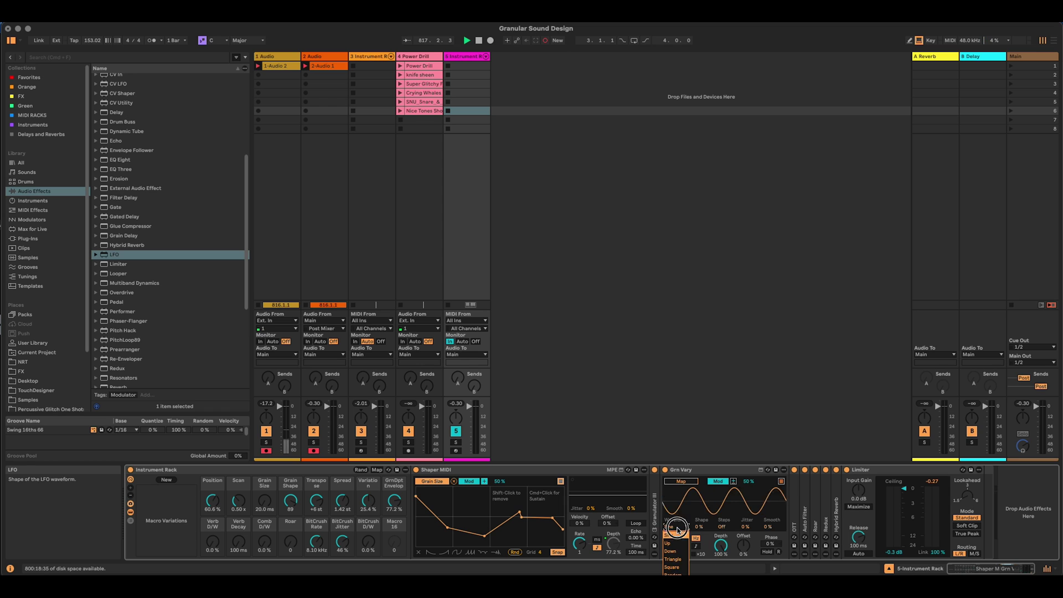
left_click(679, 573)
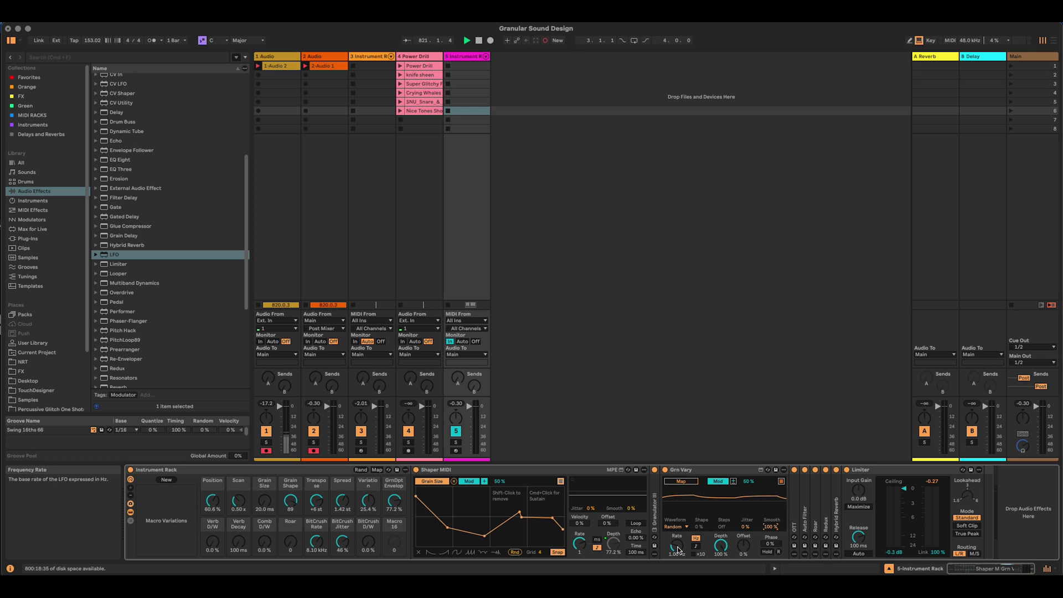
left_click(683, 483)
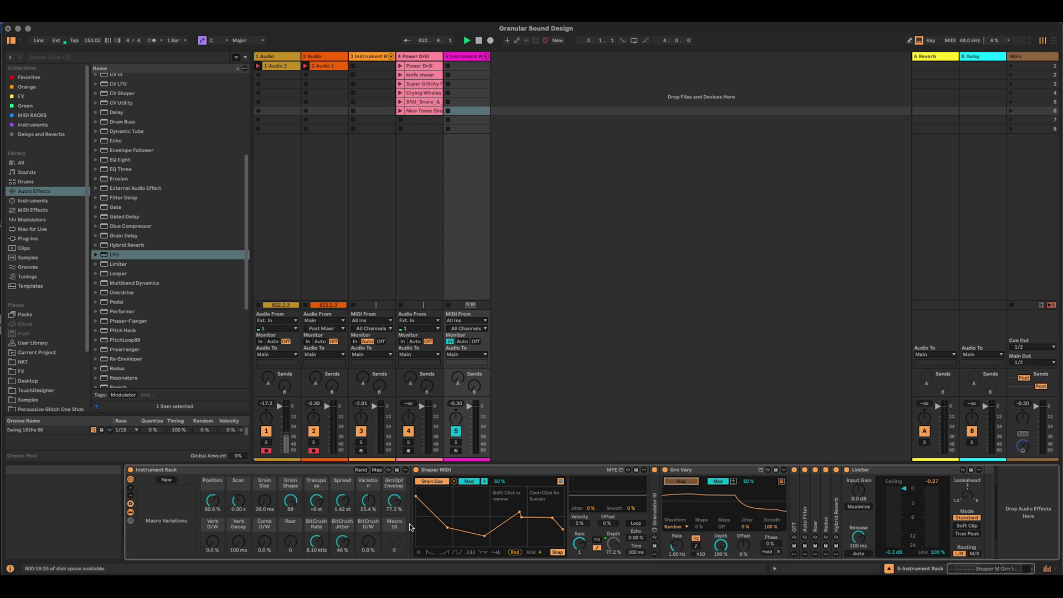
left_click(390, 509)
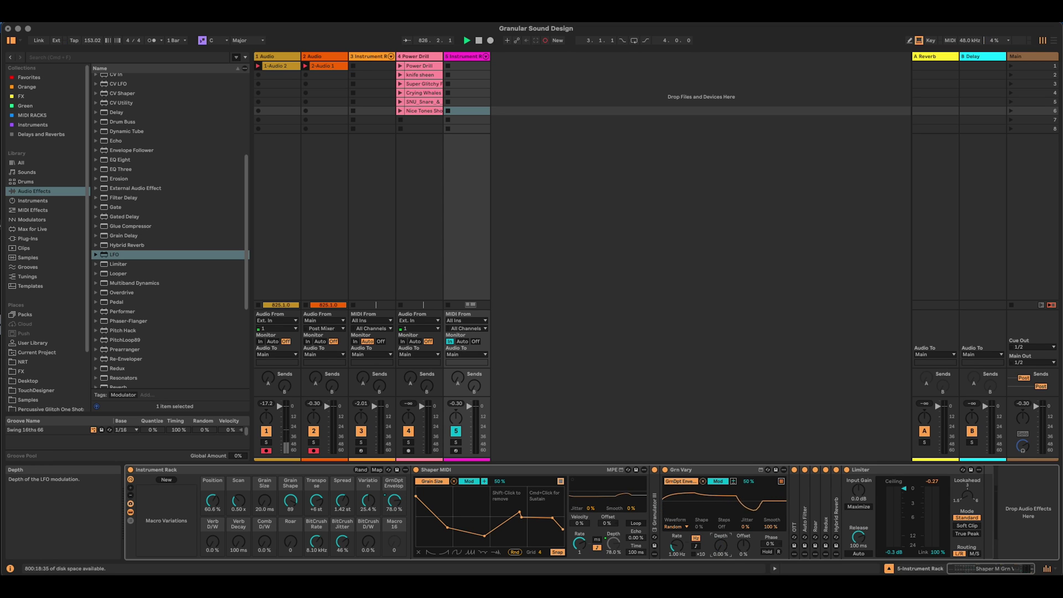
Step: Map the LFO depth to Macro 16 at zero, fold Shaper MIDI, and expand Granulator III
right_click(721, 545)
left_click(781, 505)
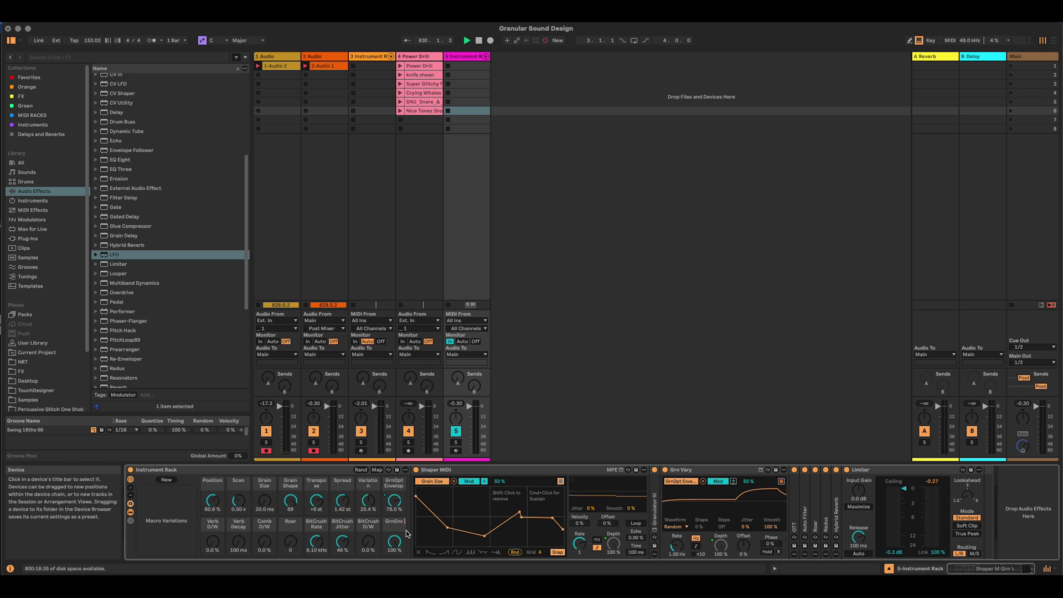
left_click_drag(394, 542, 394, 579)
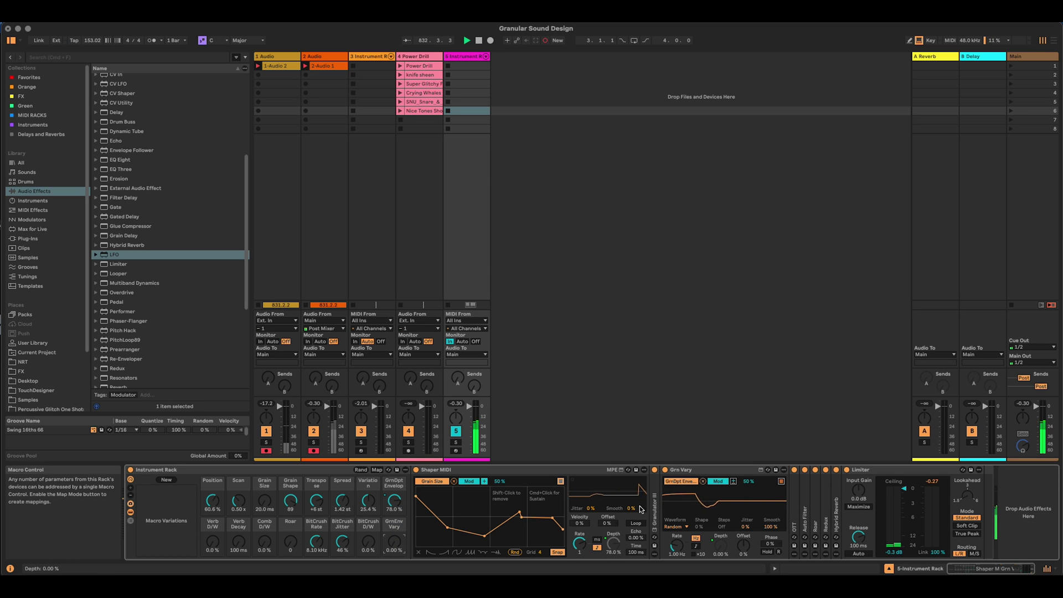
double_click(505, 469)
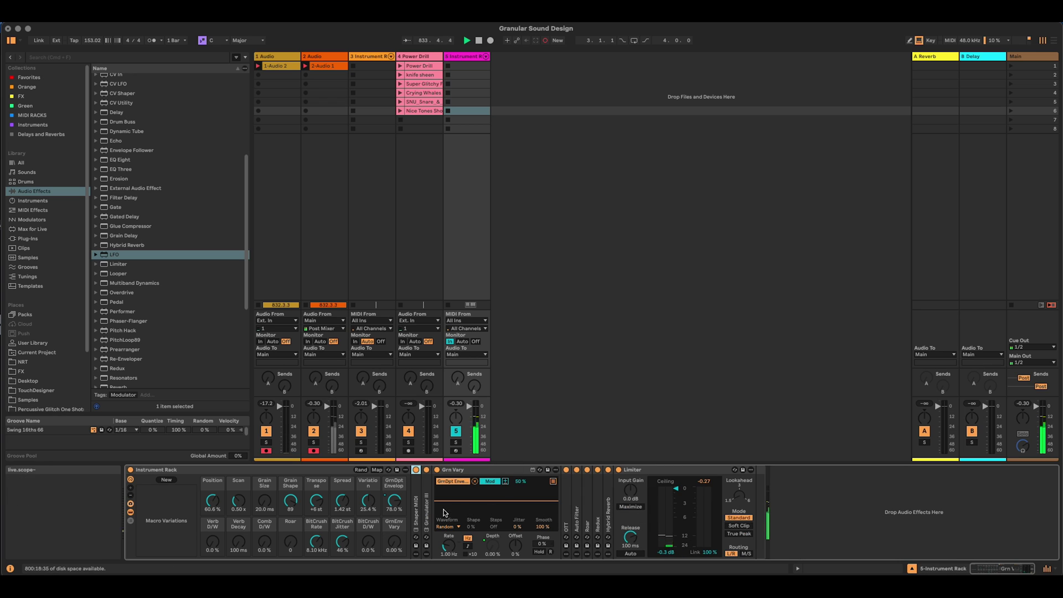
double_click(426, 505)
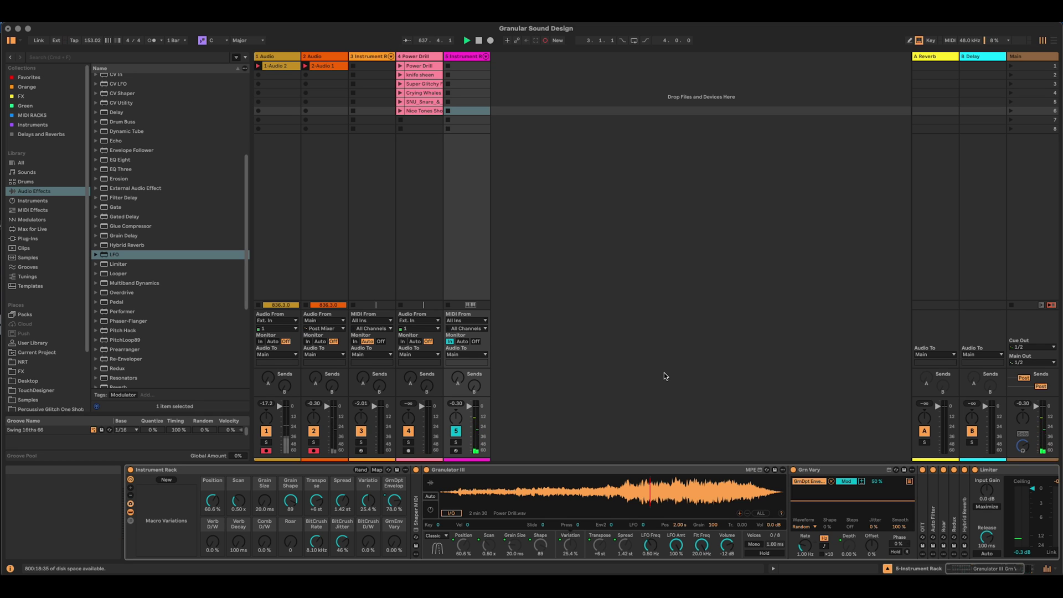
Step: Load the knife sheen sample into Granulator III, nudge Transpose, and randomize the macros
left_click(420, 67)
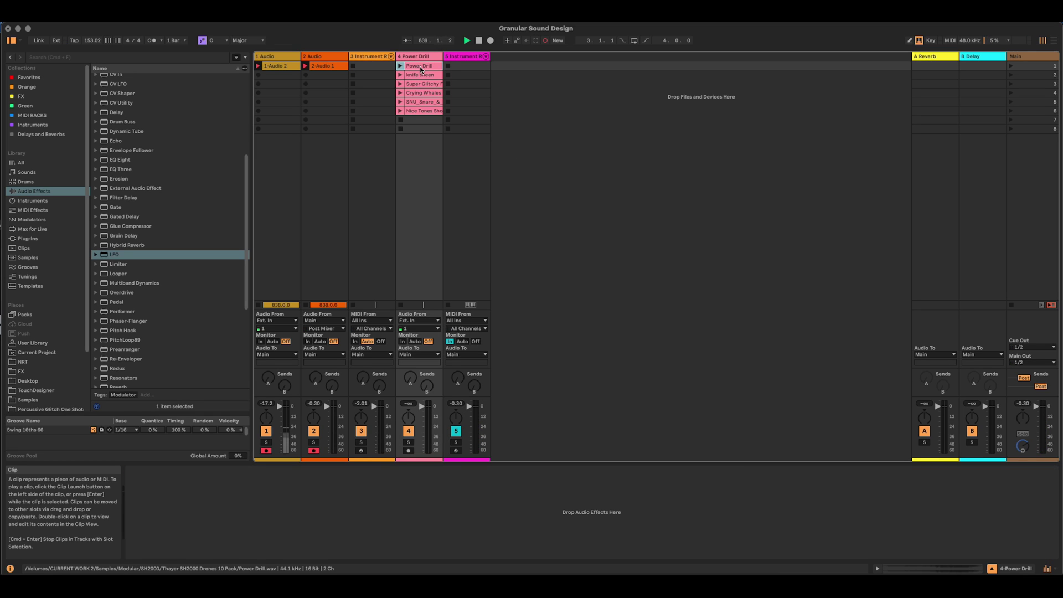
left_click(465, 56)
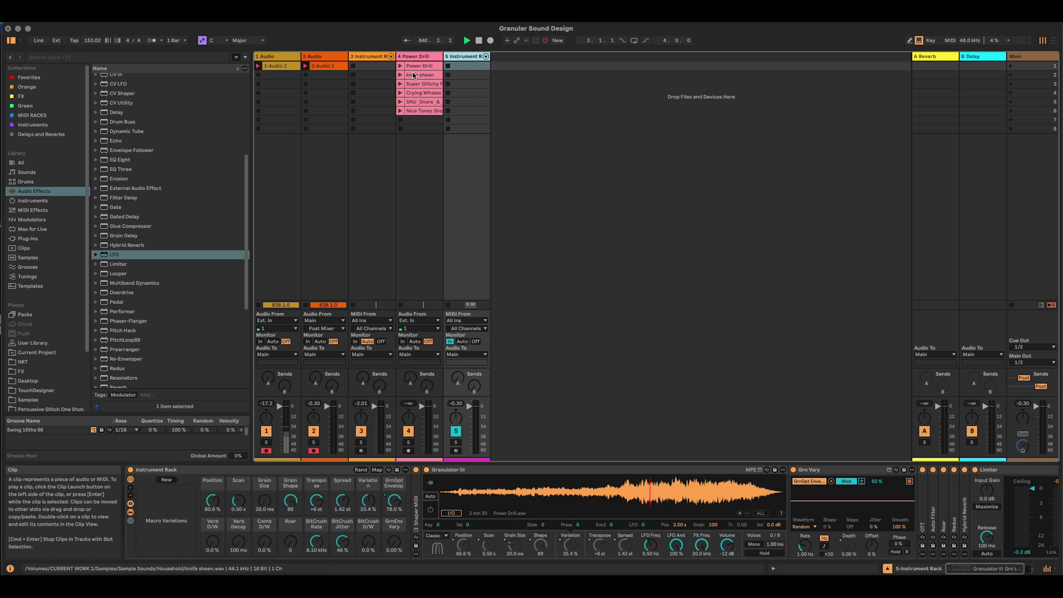
left_click_drag(419, 75, 569, 487)
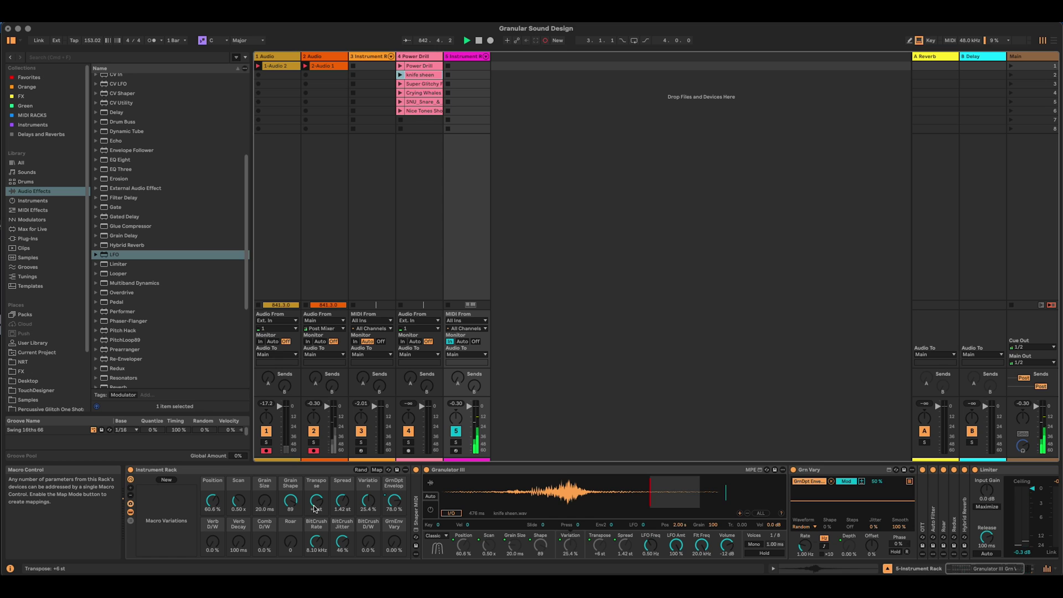
left_click_drag(316, 501, 316, 507)
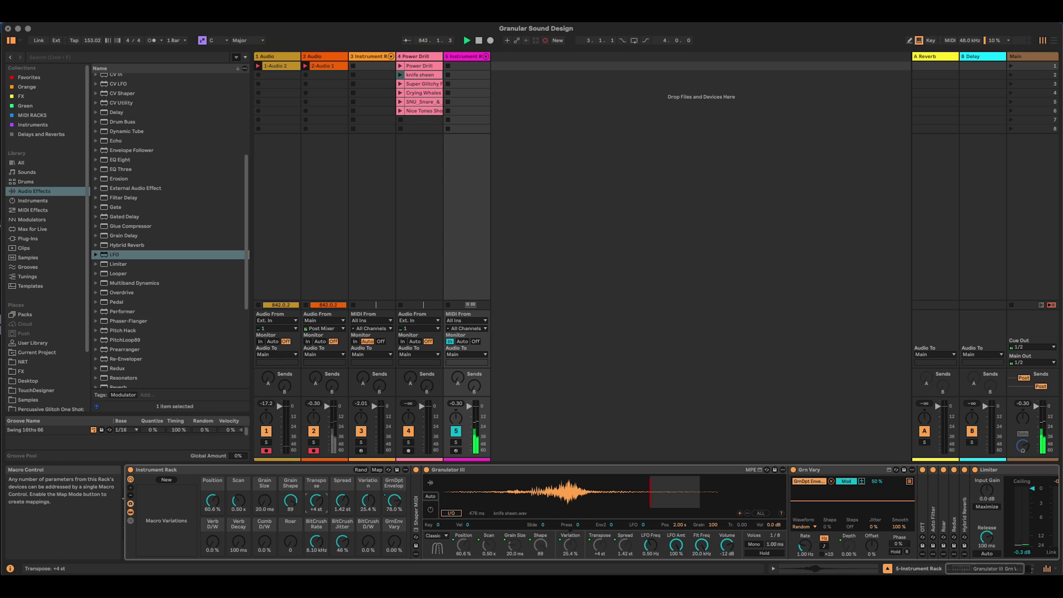
left_click(360, 470)
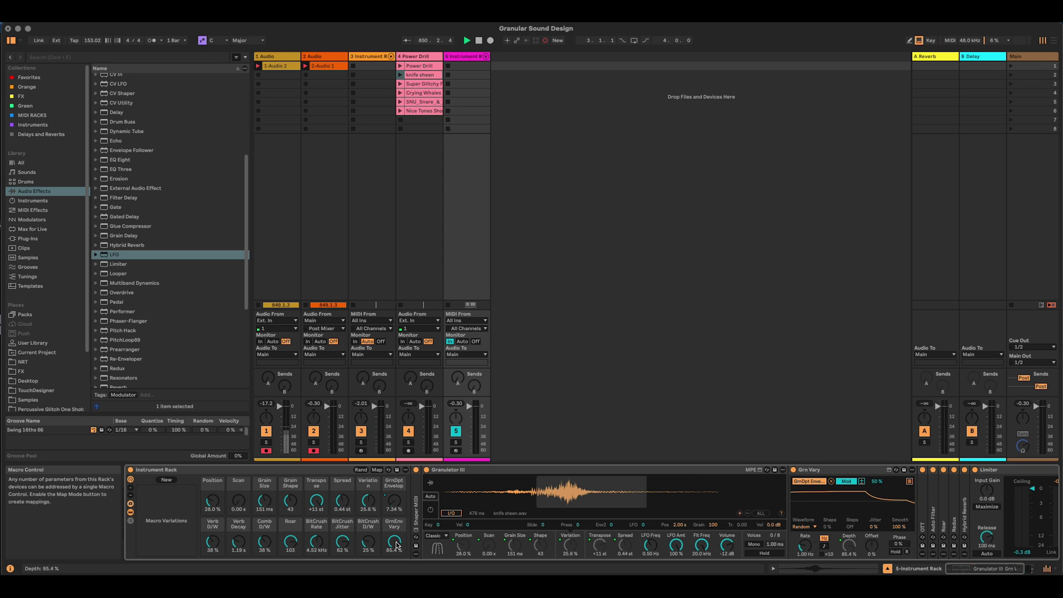
Step: Go through the Verb D/W, Verb Decay and Comb D/W macro menus and exclude Roar from randomization
right_click(212, 541)
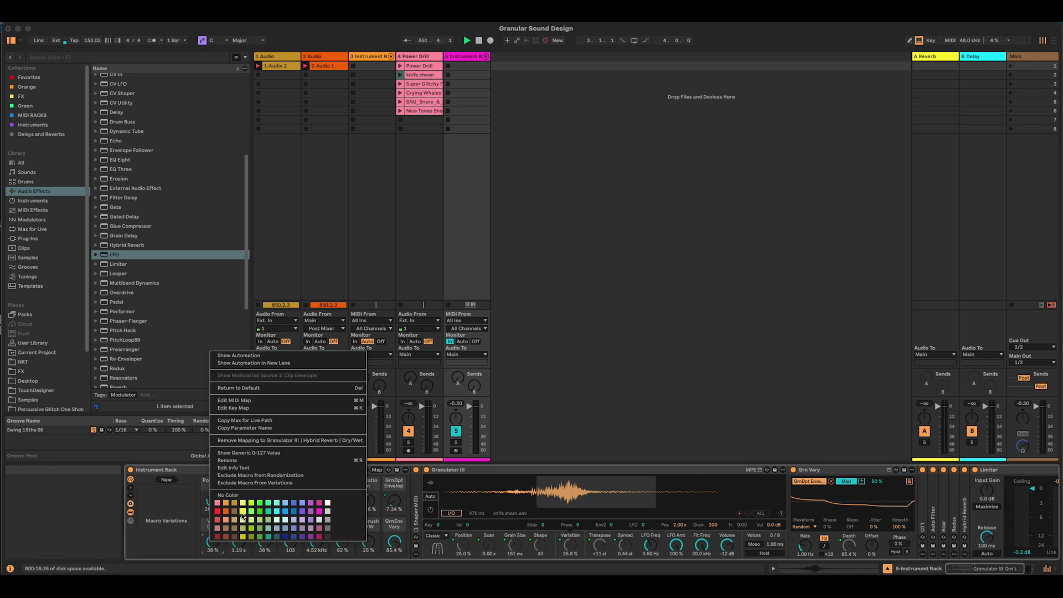
left_click(243, 520)
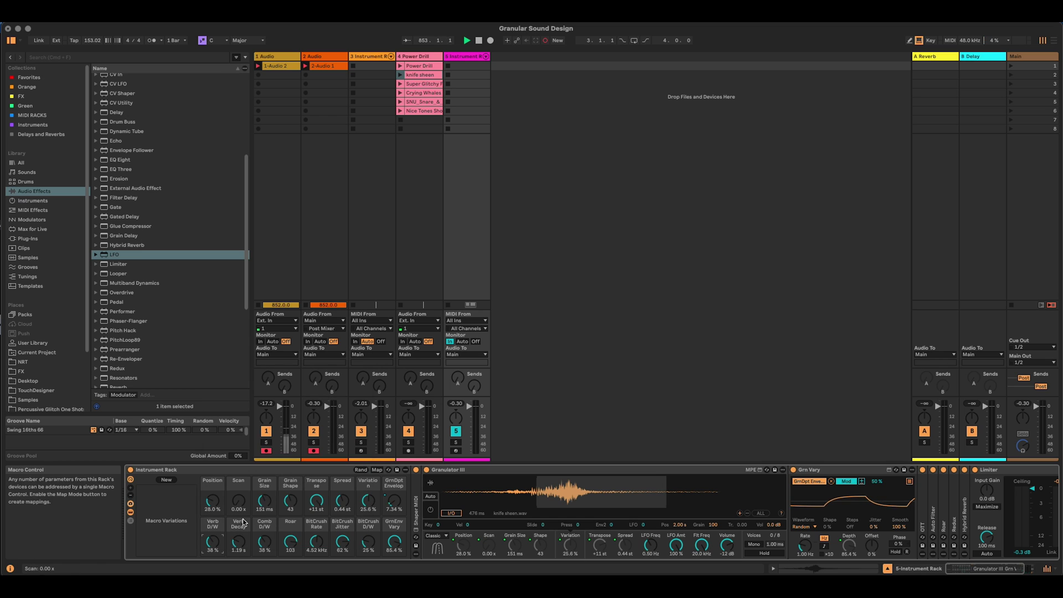
right_click(243, 523)
left_click(344, 476)
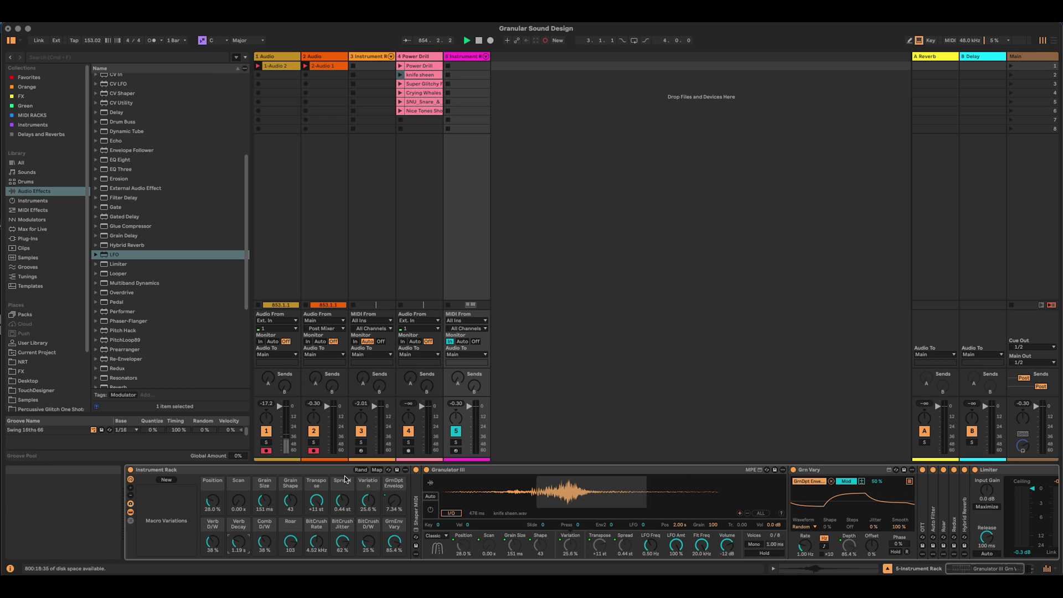
right_click(264, 541)
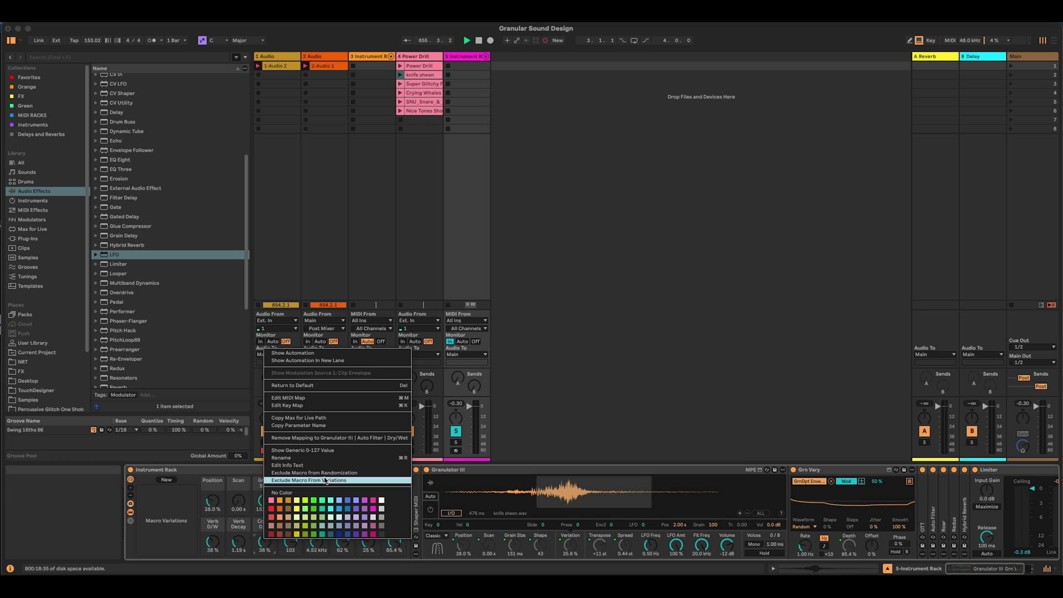
left_click(326, 481)
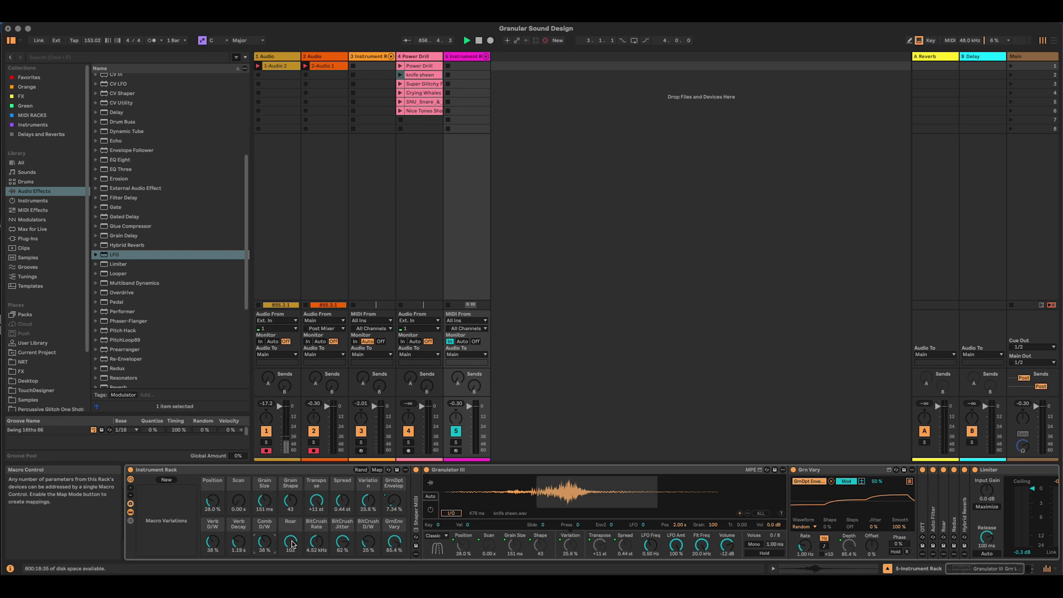
right_click(292, 543)
left_click(327, 477)
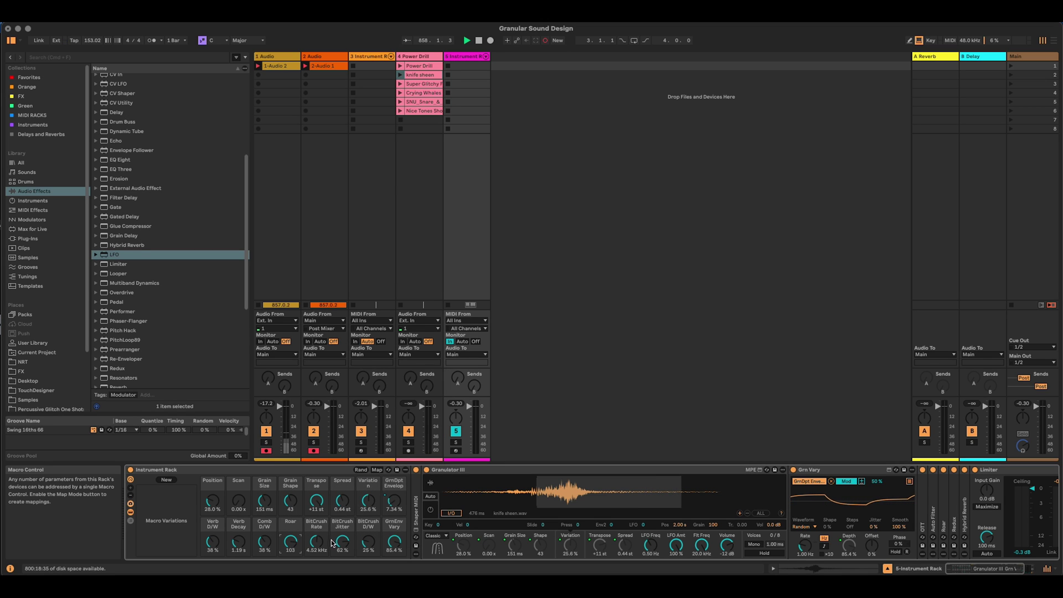
Step: Exclude BitCrush Rate, BitCrush Jitter, BitCrush D/W and GrnEnv Vary from randomization, then zero GrnEnv Vary
right_click(316, 541)
left_click(333, 478)
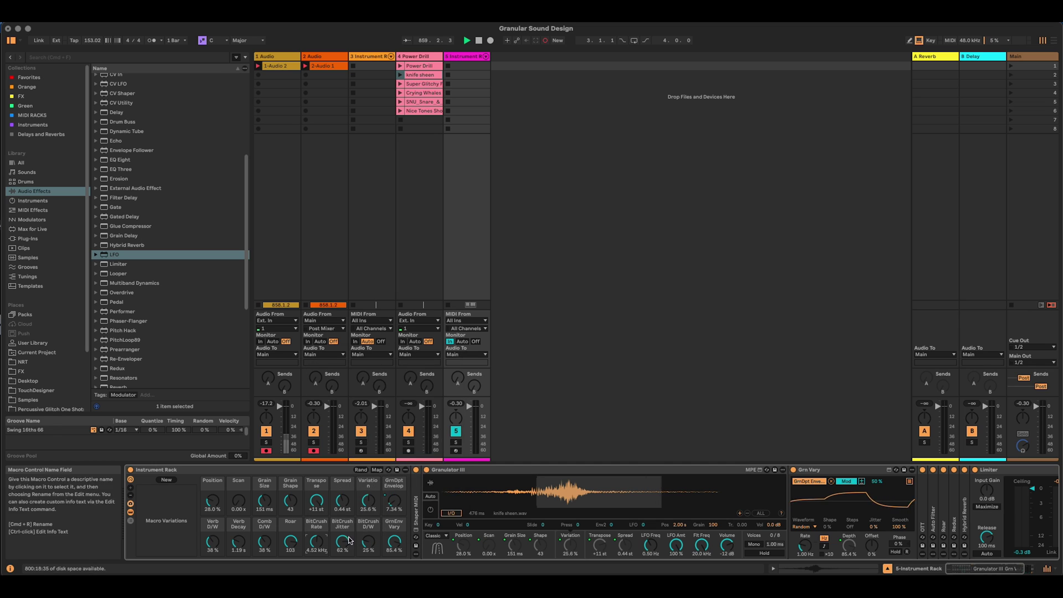
right_click(349, 540)
left_click(363, 475)
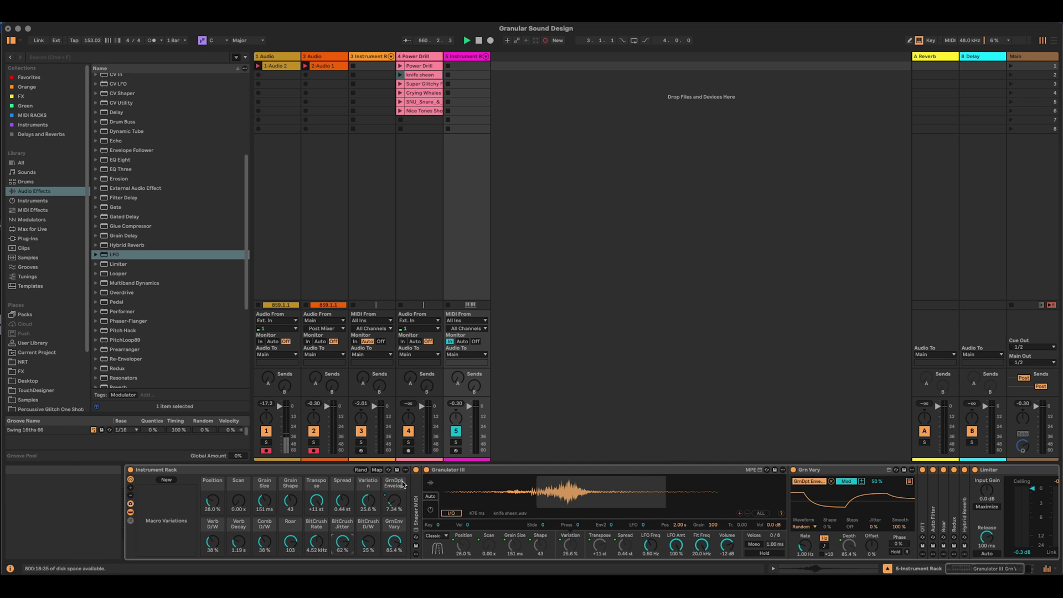
right_click(368, 543)
left_click(369, 551)
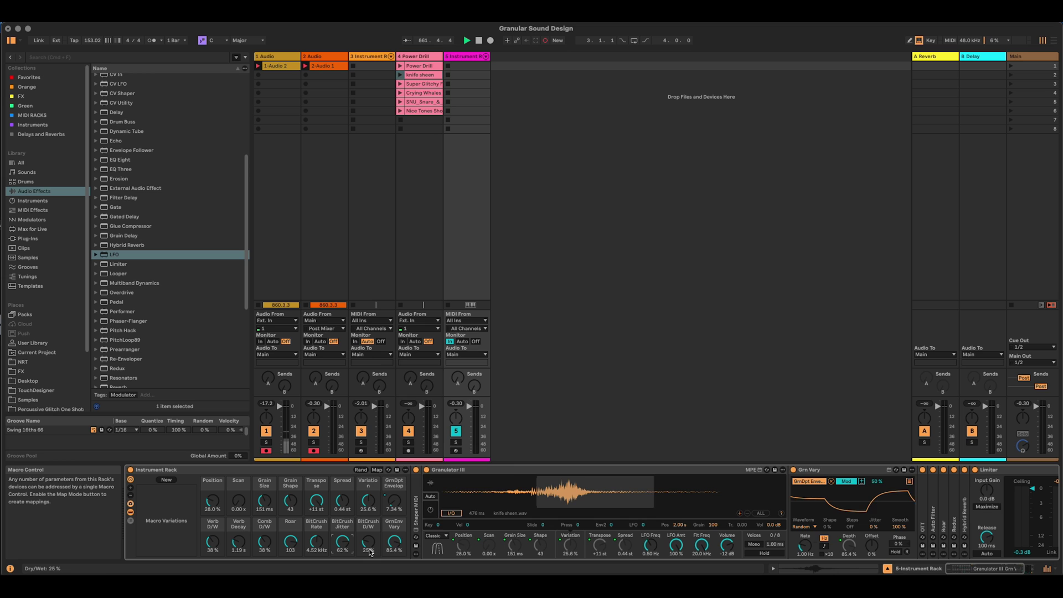
right_click(369, 551)
left_click(385, 484)
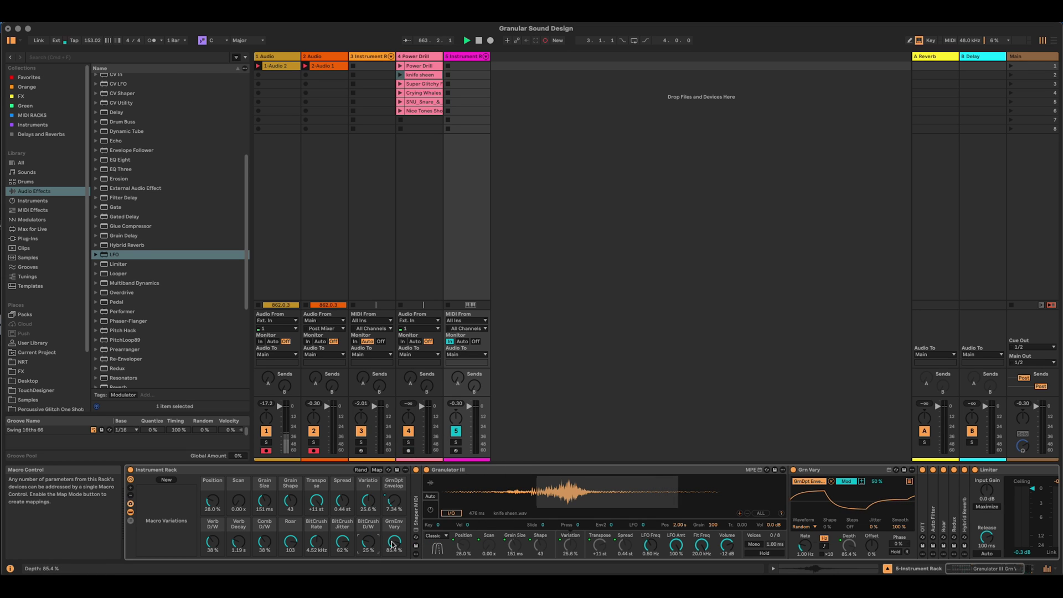
right_click(393, 544)
left_click(406, 478)
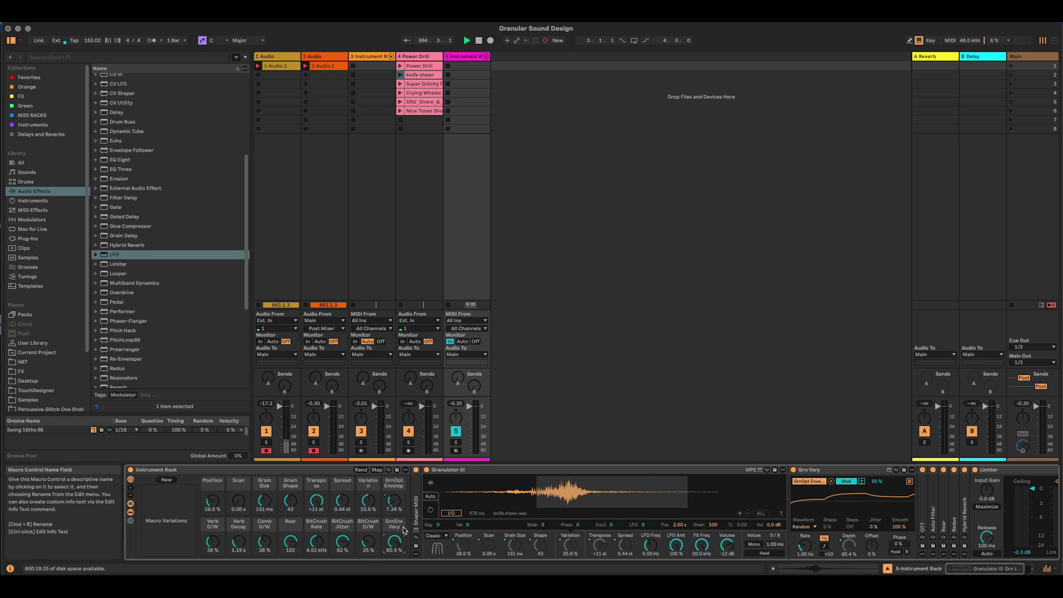
left_click_drag(394, 542, 368, 559)
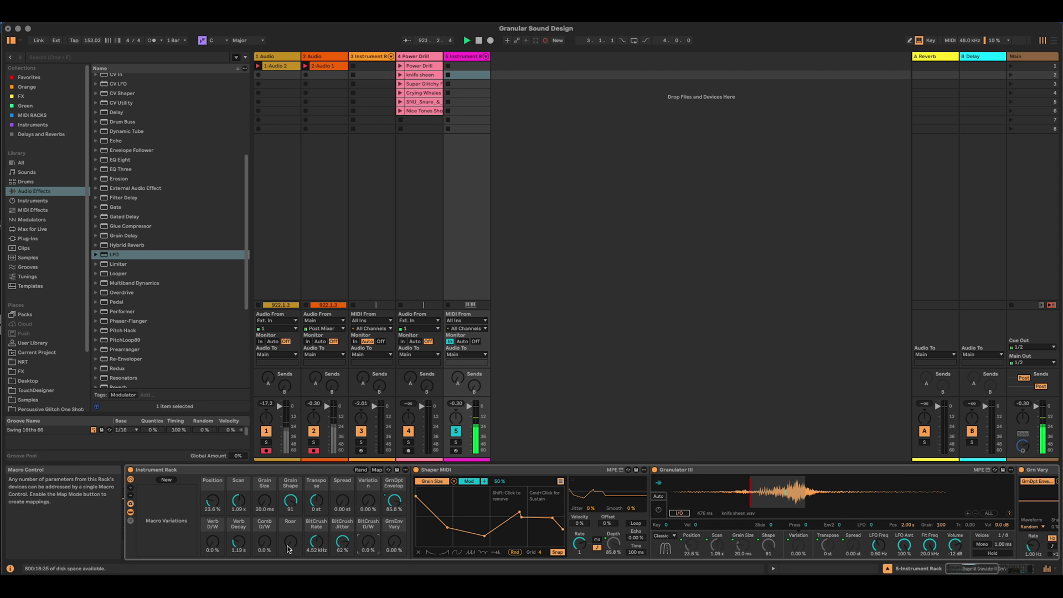
Step: Set Comb D/W to 42% and Roar to 39, re-randomize the Shaper MIDI shape twice, and load the snare-and-clap sample
left_click_drag(264, 543, 287, 527)
left_click_drag(368, 543, 394, 538)
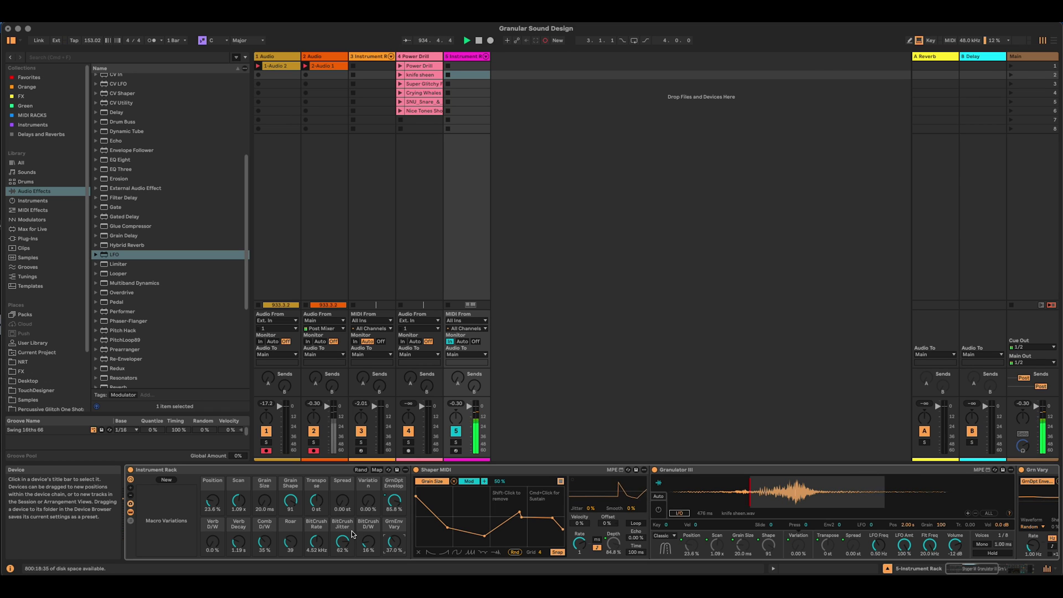
left_click(515, 553)
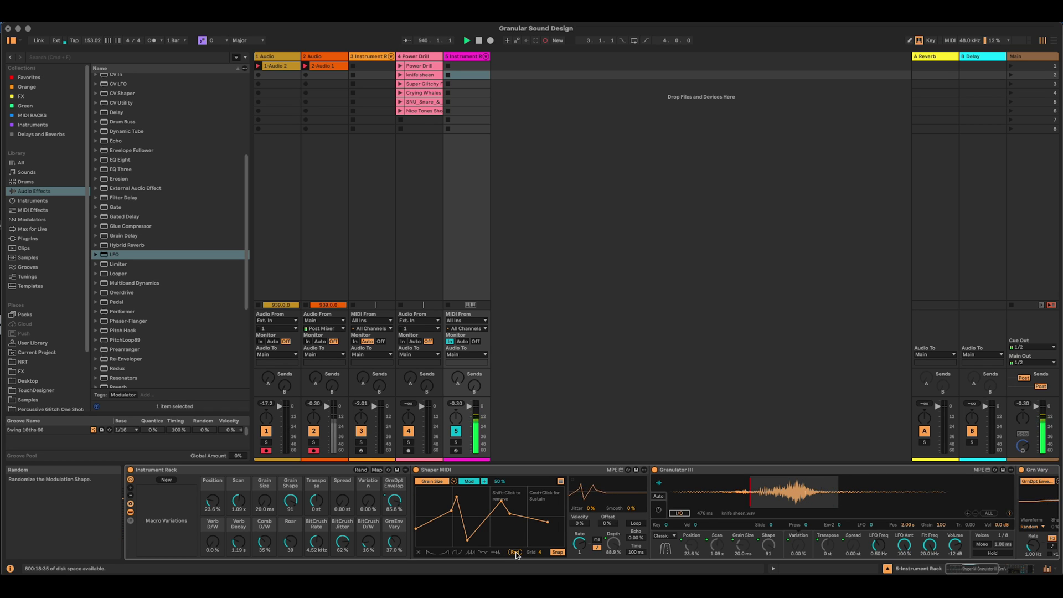
left_click(515, 553)
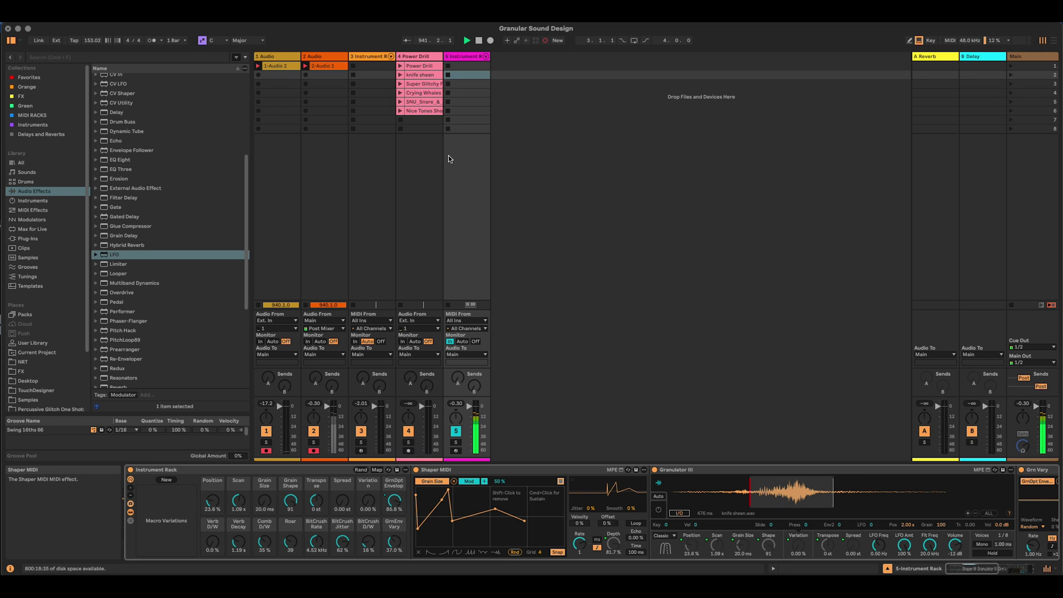
left_click_drag(420, 102, 731, 491)
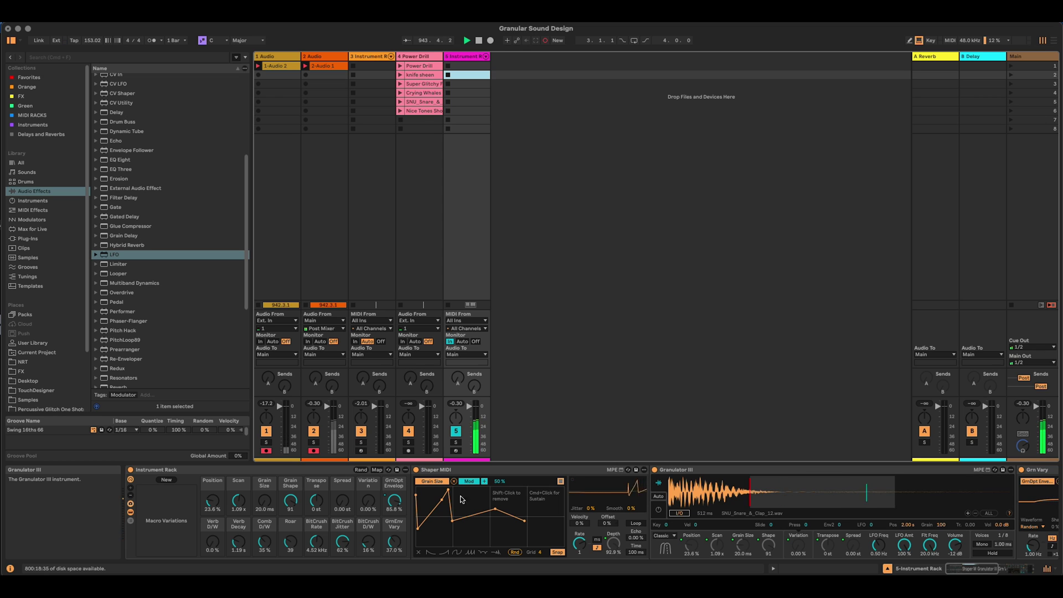
Step: Reset the macros and load Nice Tones Short 4.wav from track 4 into Granulator III
left_click(343, 508)
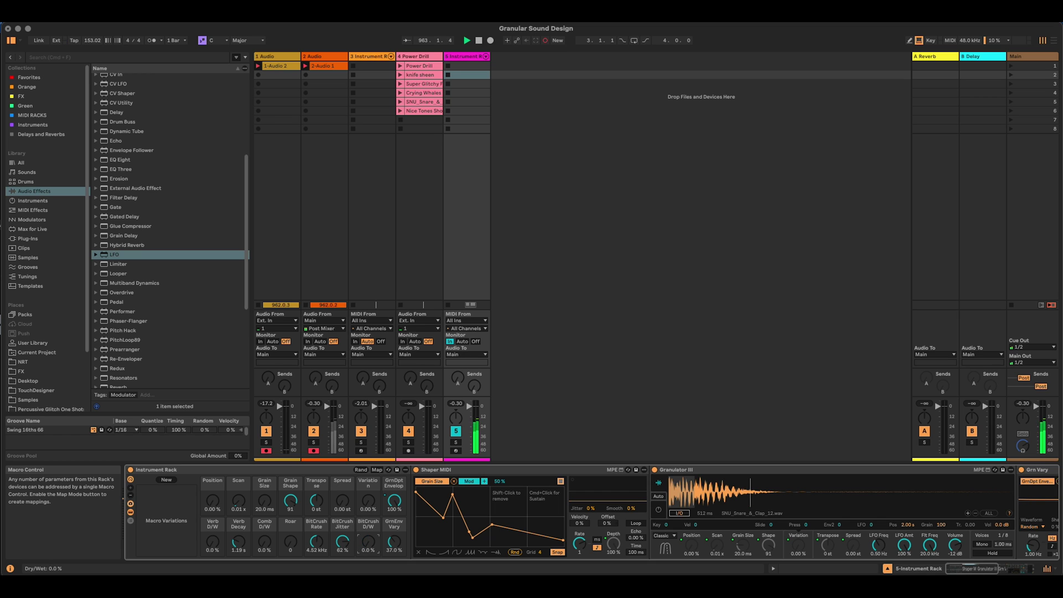
left_click(420, 111)
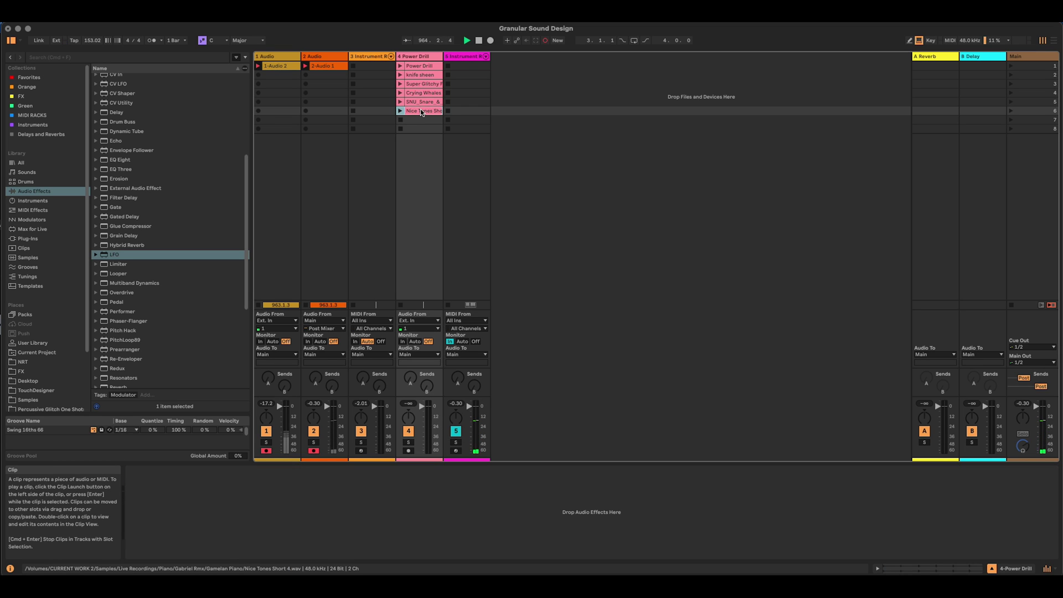
key("Right")
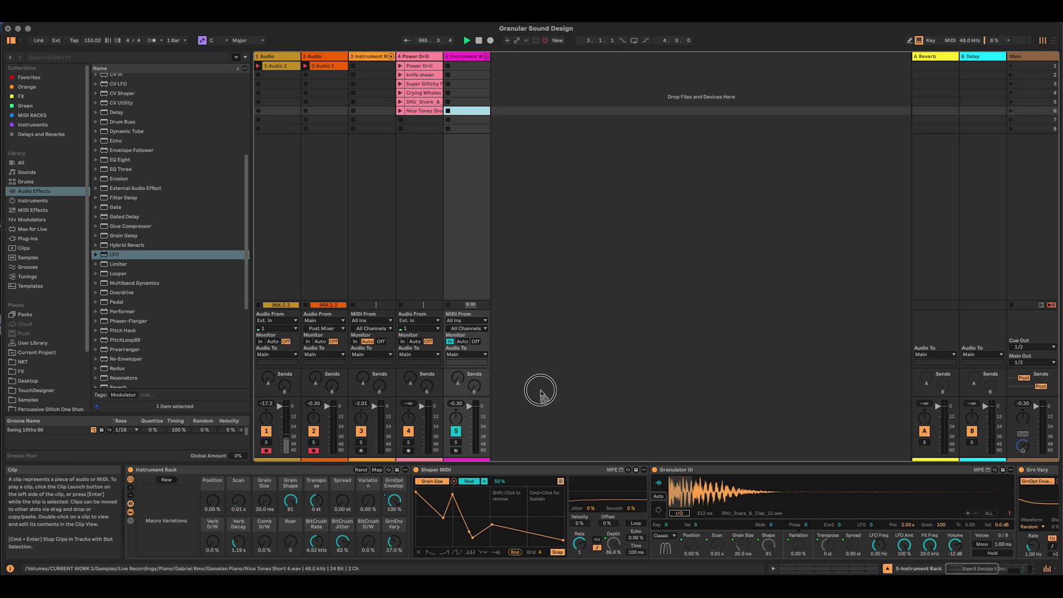
left_click_drag(540, 390, 725, 490)
left_click_drag(264, 501, 261, 502)
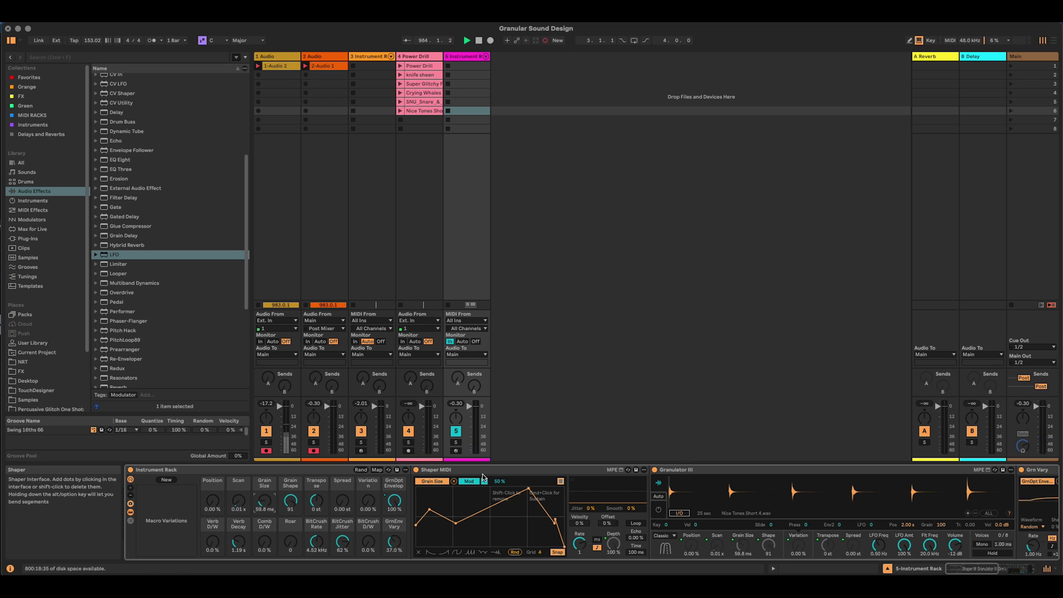
Step: Store the current macros as a new variation named 'Piano Tones', with Shaper MIDI unfolded
double_click(484, 473)
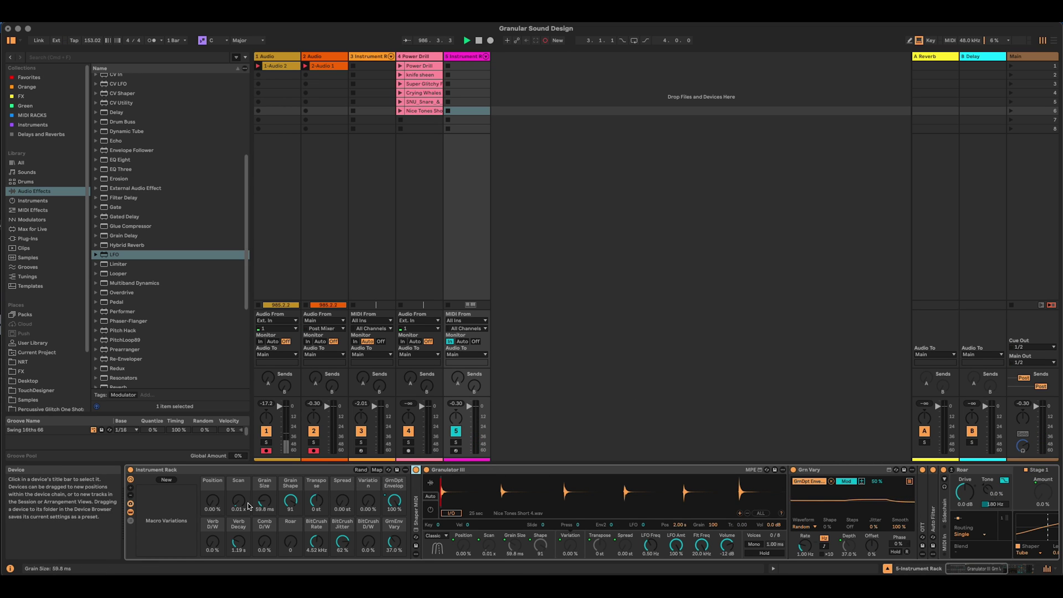
left_click(167, 480)
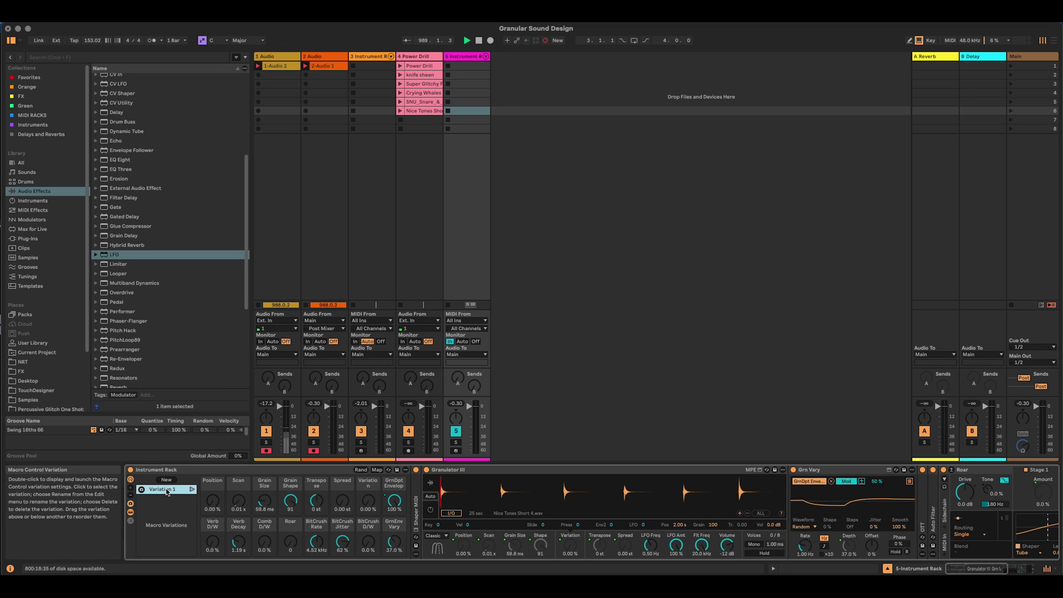
key("super+r")
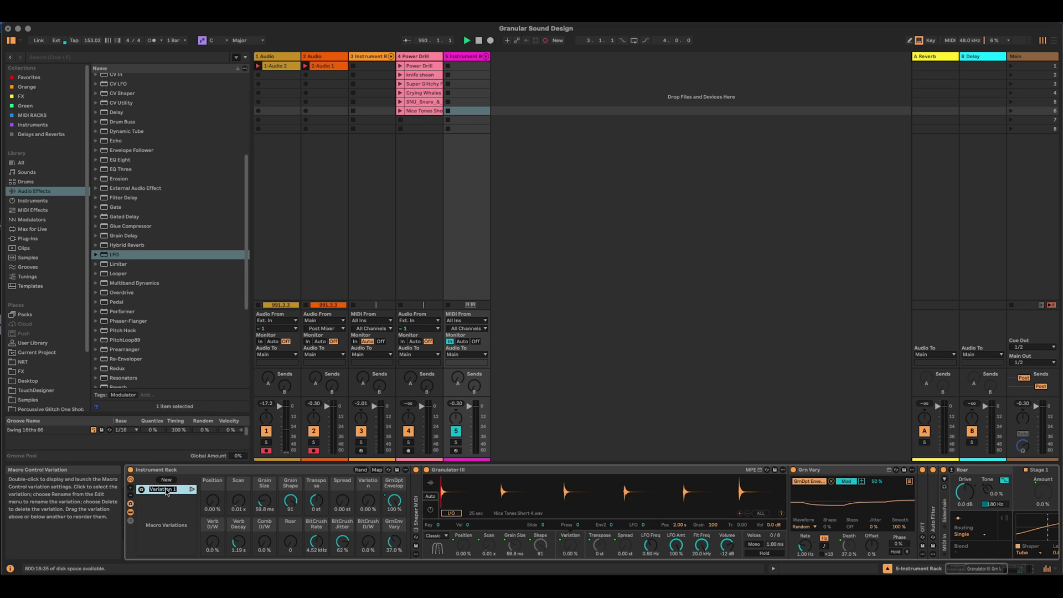
type("Piano Tones")
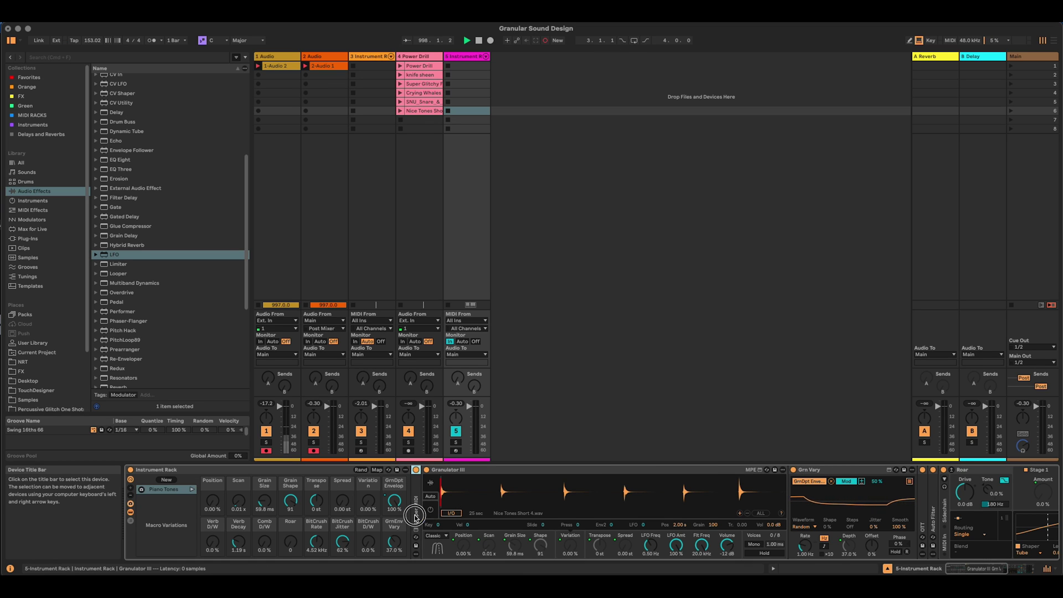
left_click_drag(830, 475, 420, 506)
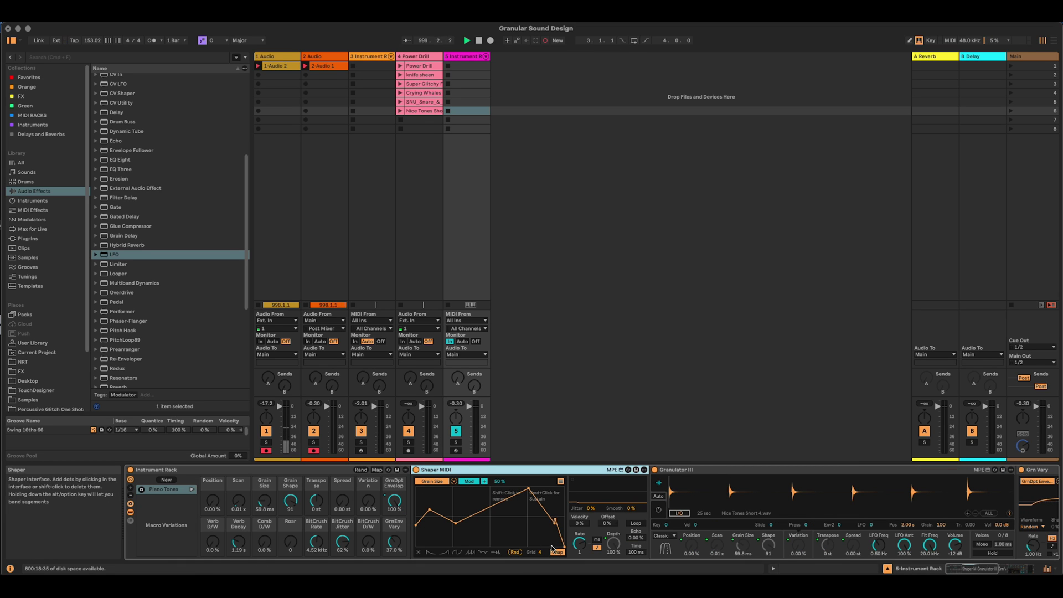
Step: Randomize the Shaper MIDI curve and all rack macros, then raise GrnEnv Vary to about 60%
left_click(515, 552)
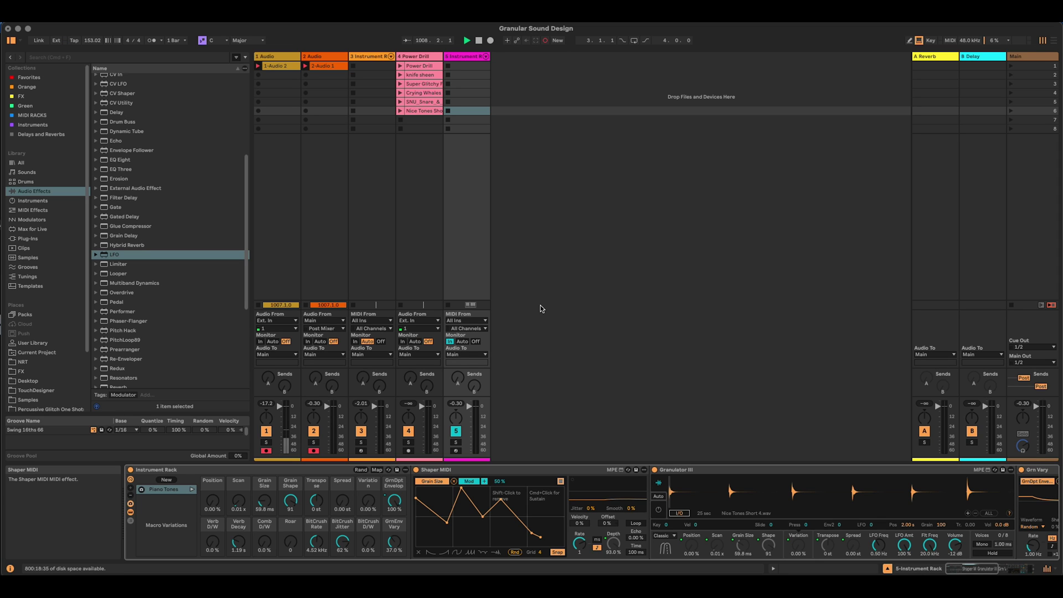
left_click(359, 469)
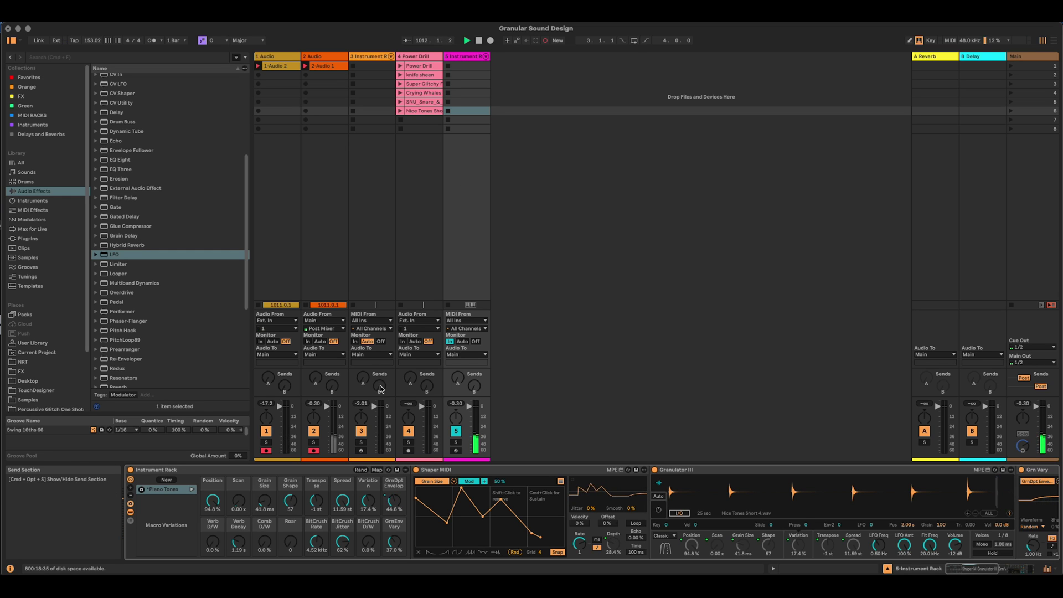
left_click_drag(393, 541, 394, 528)
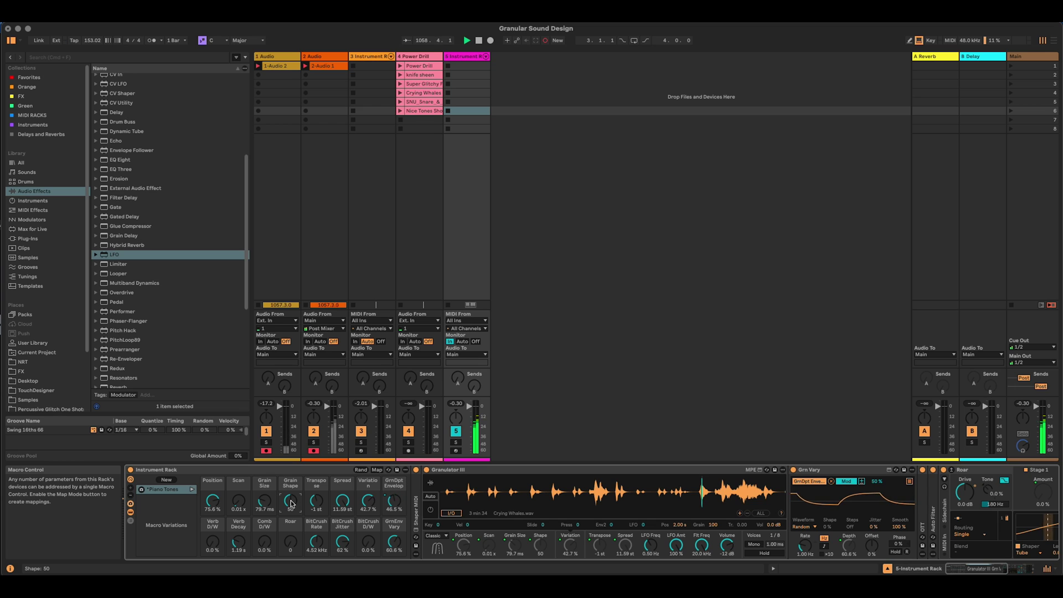
Step: Adjust Grain Shape, set Grain Size to 51.4 ms and BitCrush D/W to 26%
left_click_drag(292, 503, 293, 540)
left_click_drag(265, 501, 290, 465)
left_click_drag(264, 501, 264, 518)
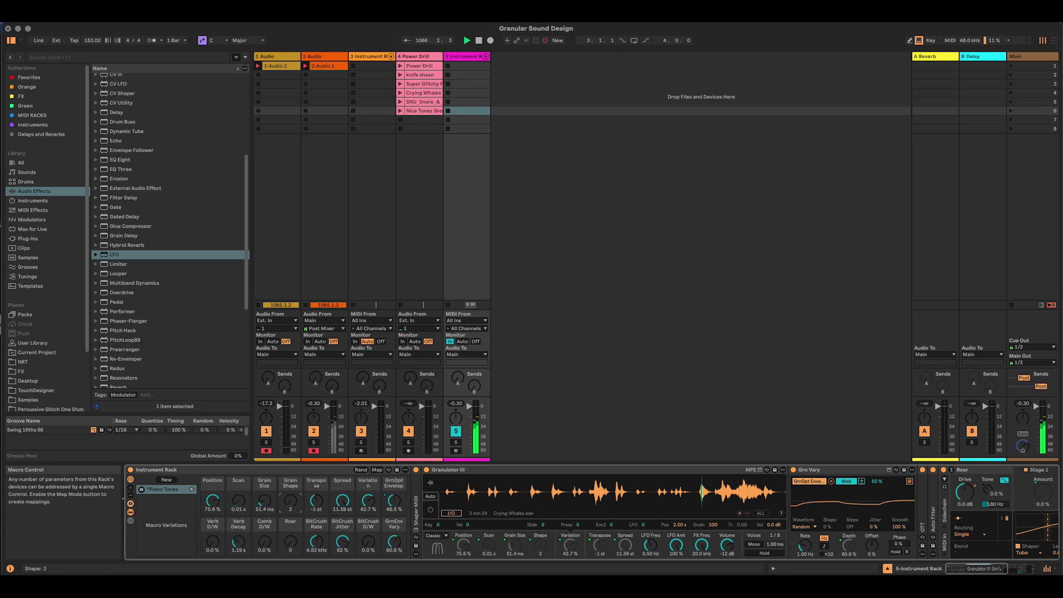
left_click_drag(283, 505, 290, 503)
left_click_drag(368, 543, 368, 535)
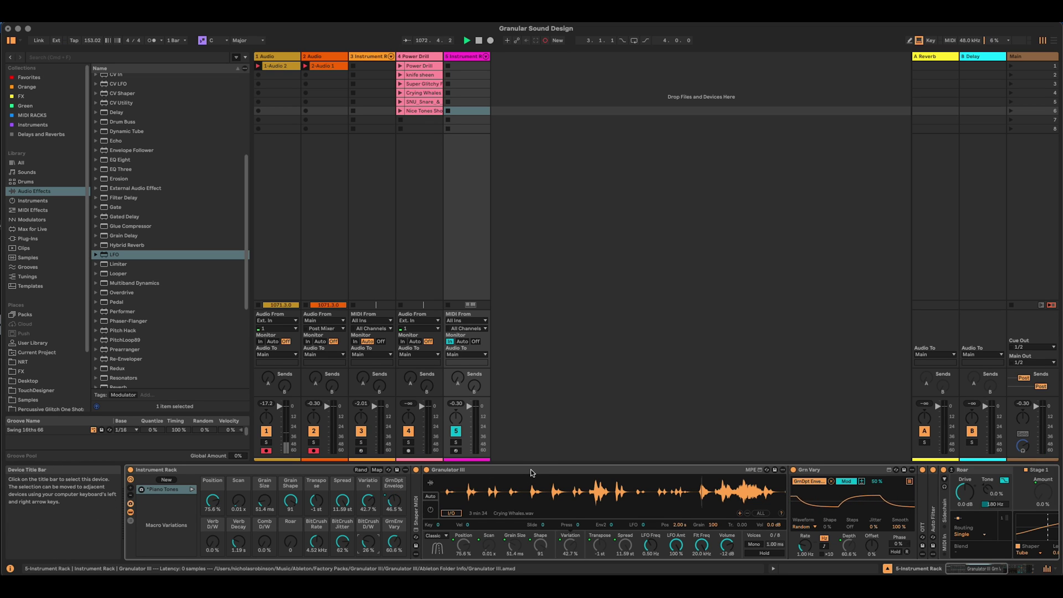
Step: Fold Granulator III, Grn Vary, Roar and Limiter, then hide the rack's device chain
double_click(532, 472)
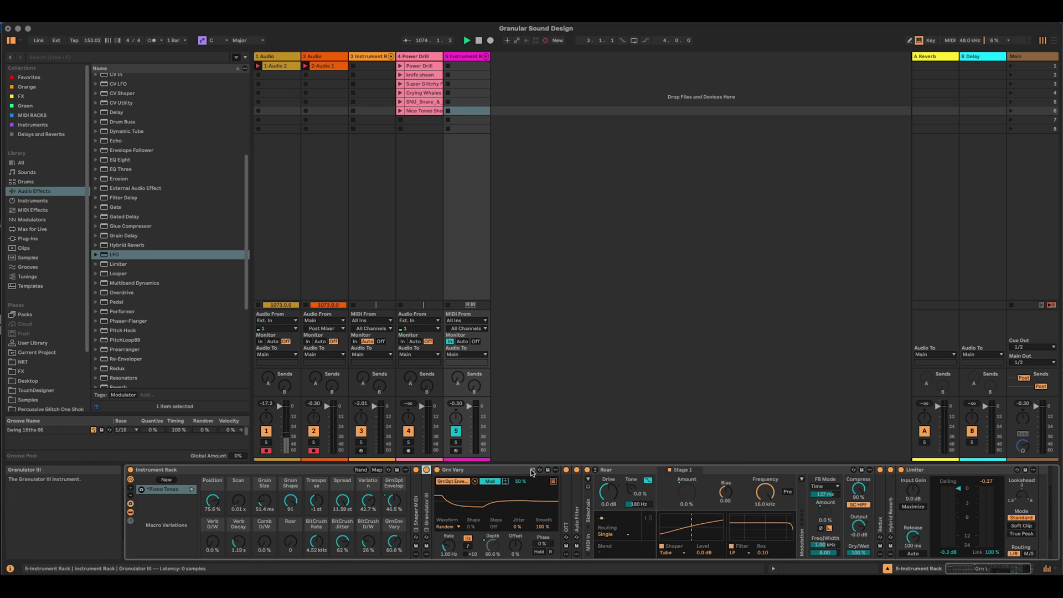
double_click(504, 471)
double_click(504, 471)
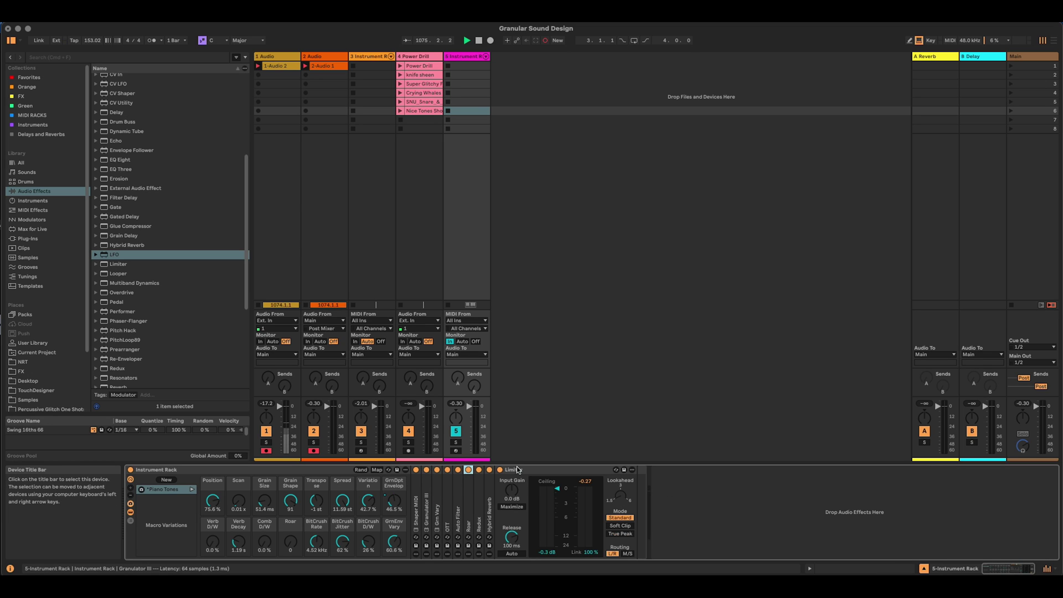
double_click(514, 469)
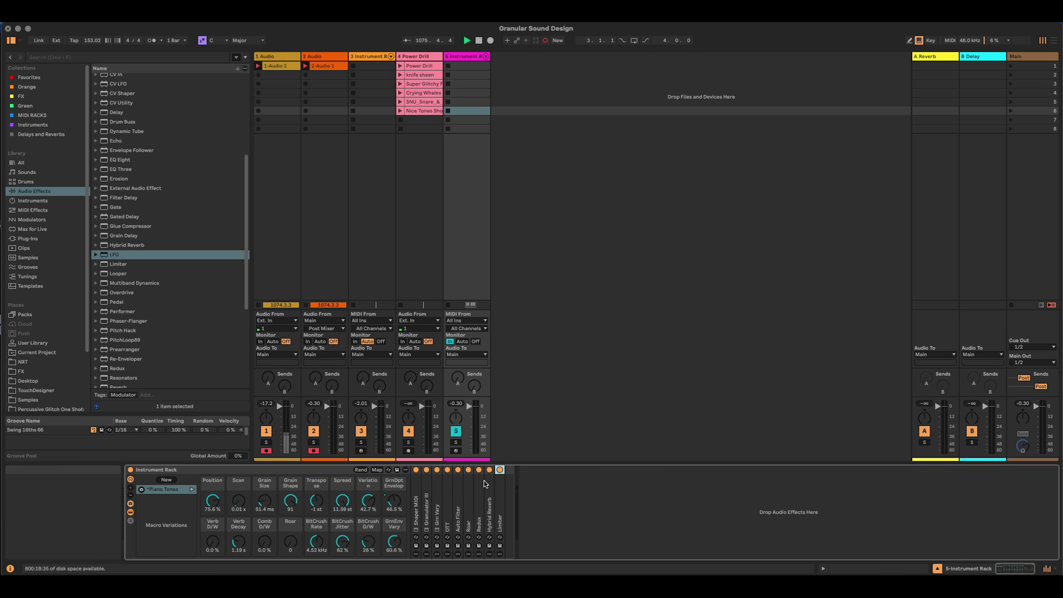
left_click(131, 513)
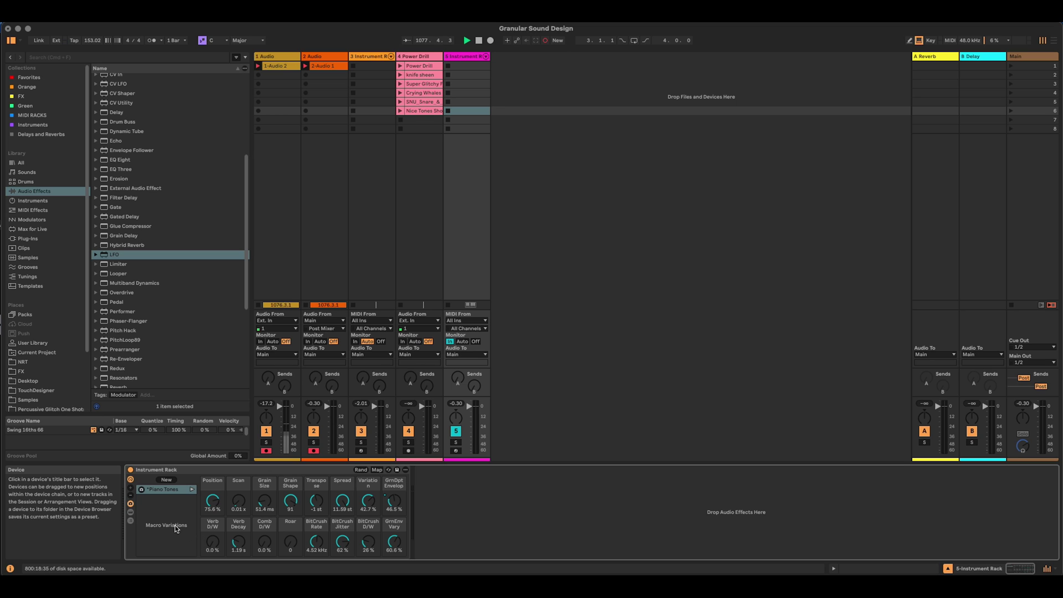